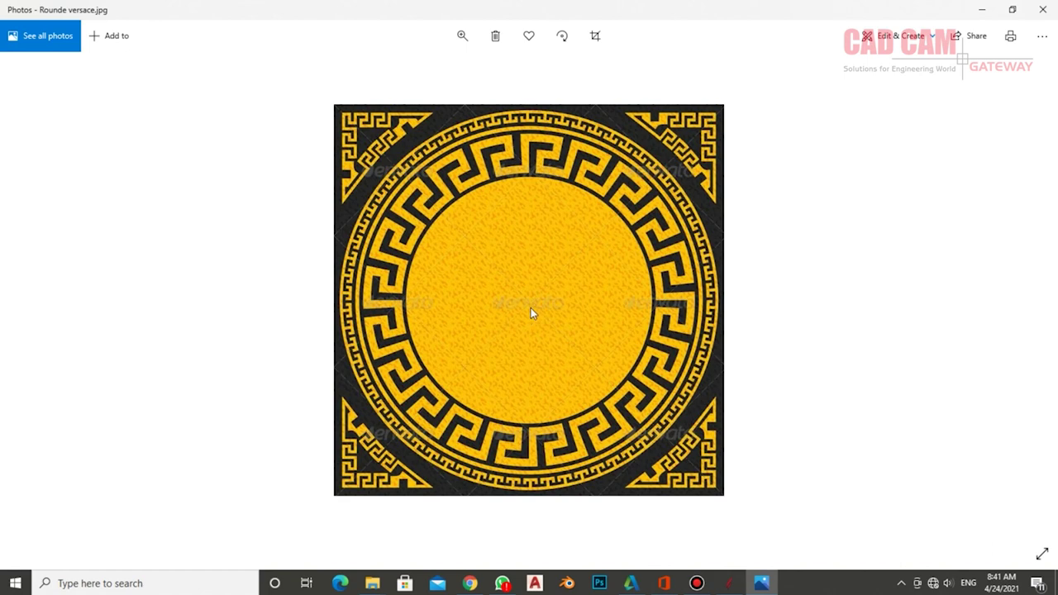
# Start a new job with the Beech Light material appearance
pyautogui.click(728, 583)
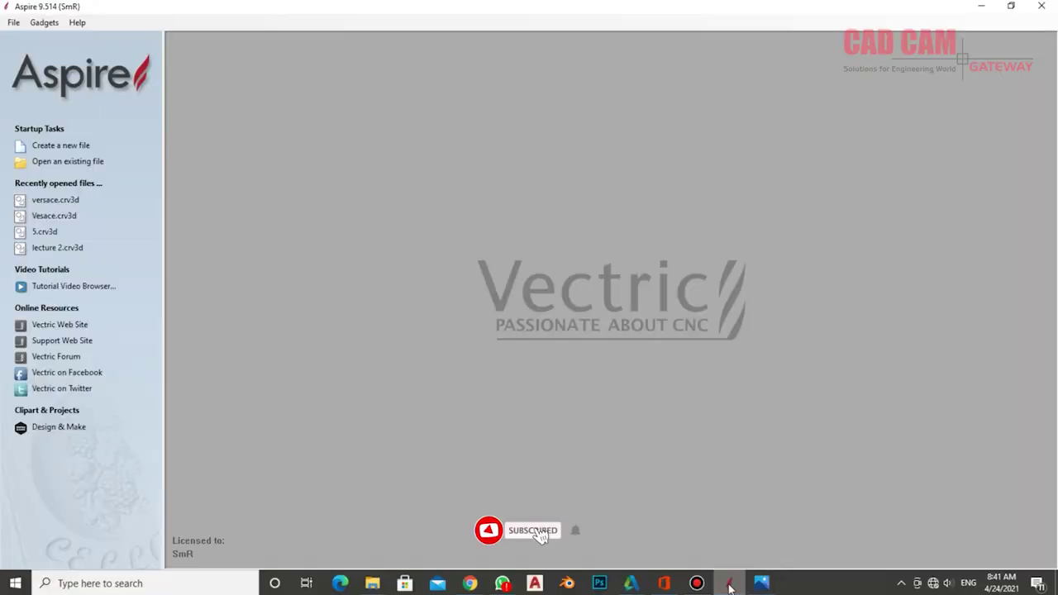
pyautogui.click(66, 146)
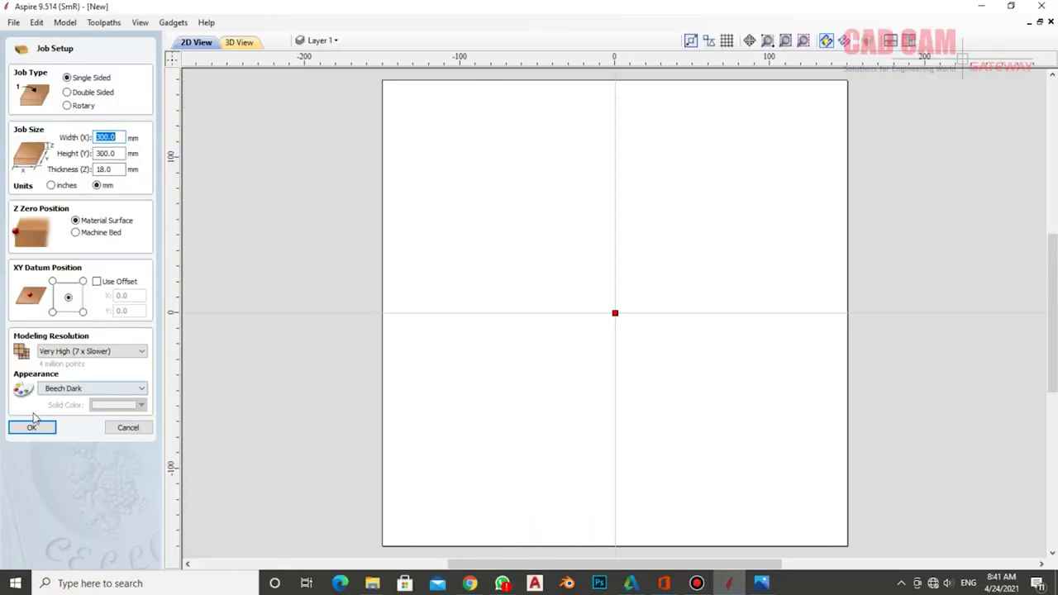
pyautogui.click(79, 388)
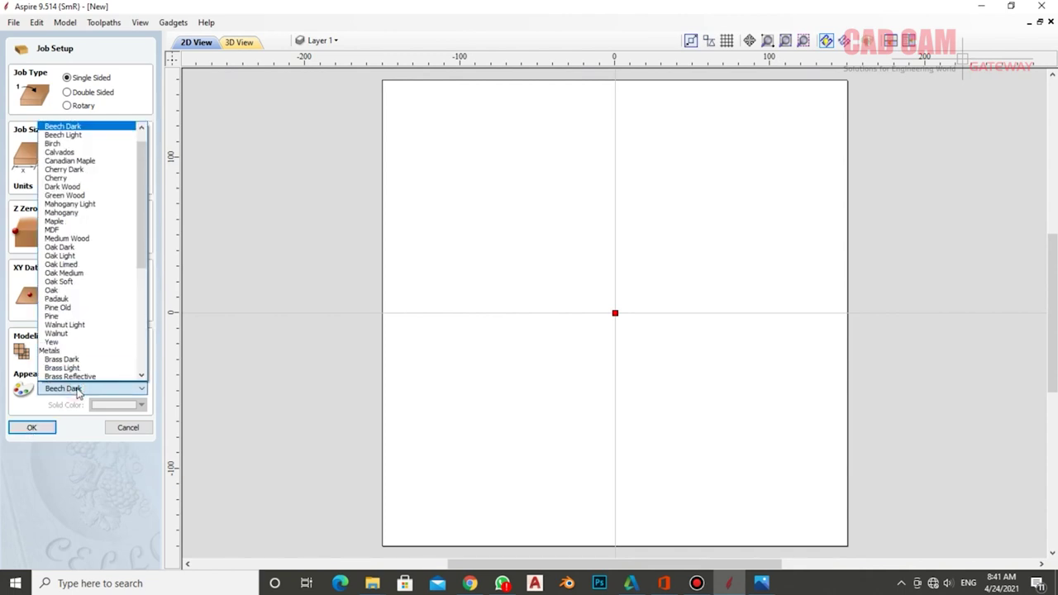
pyautogui.click(95, 138)
pyautogui.click(32, 428)
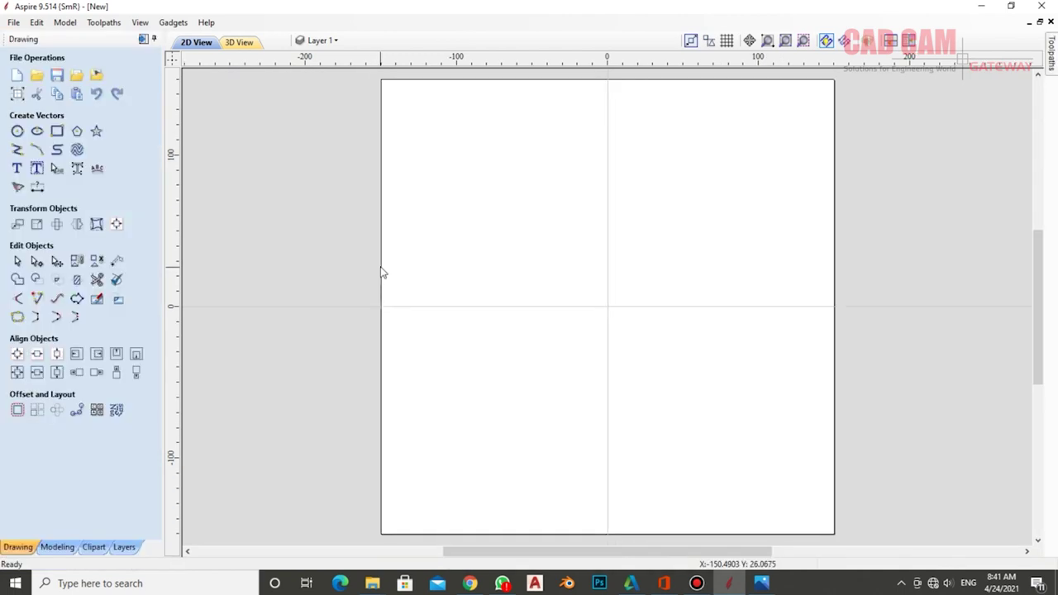
# Import Rounde versace.jpg and enlarge it to fill the sheet at 293.971 × 293.971
pyautogui.click(96, 75)
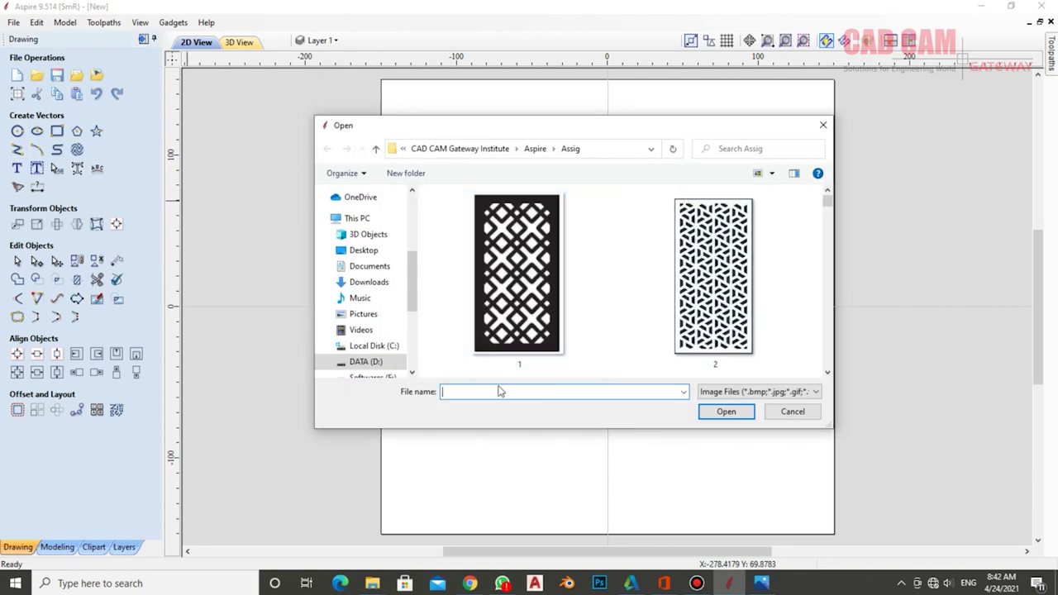
pyautogui.write('round')
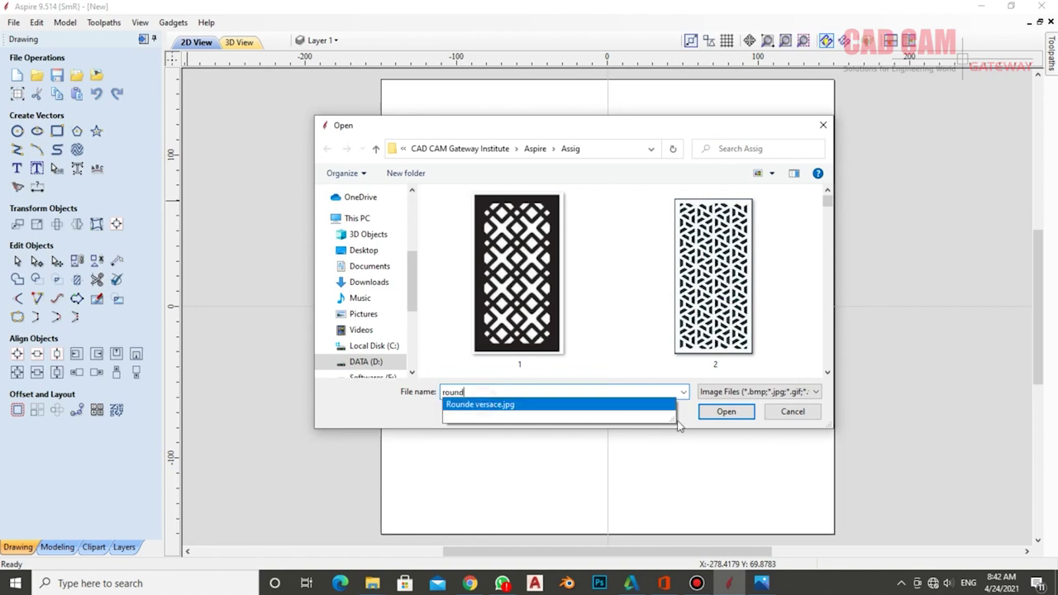
pyautogui.click(488, 405)
pyautogui.click(727, 410)
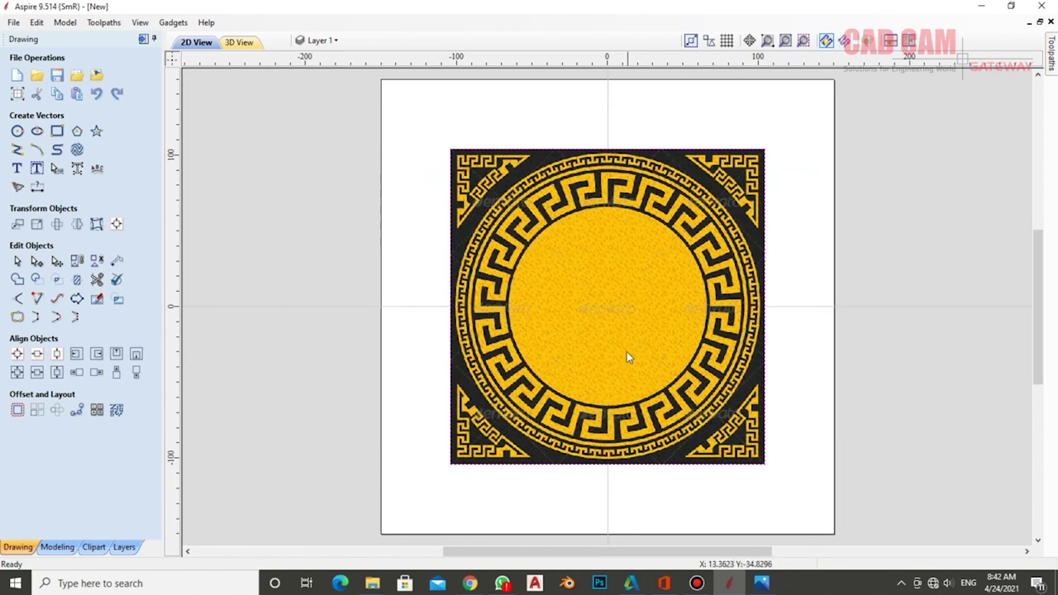
pyautogui.click(606, 307)
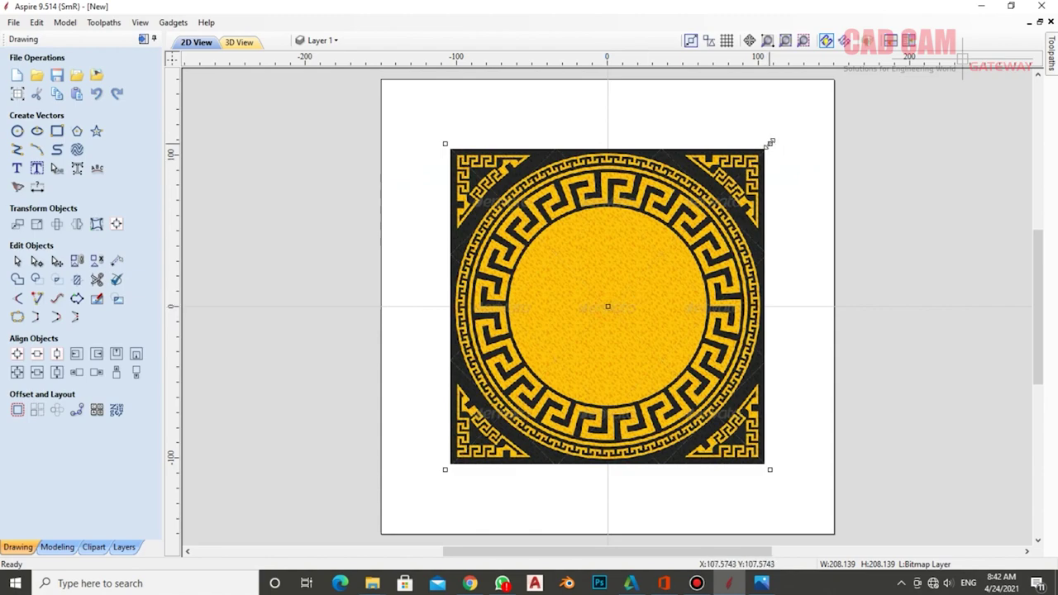
pyautogui.moveTo(770, 143); pyautogui.dragTo(834, 80)
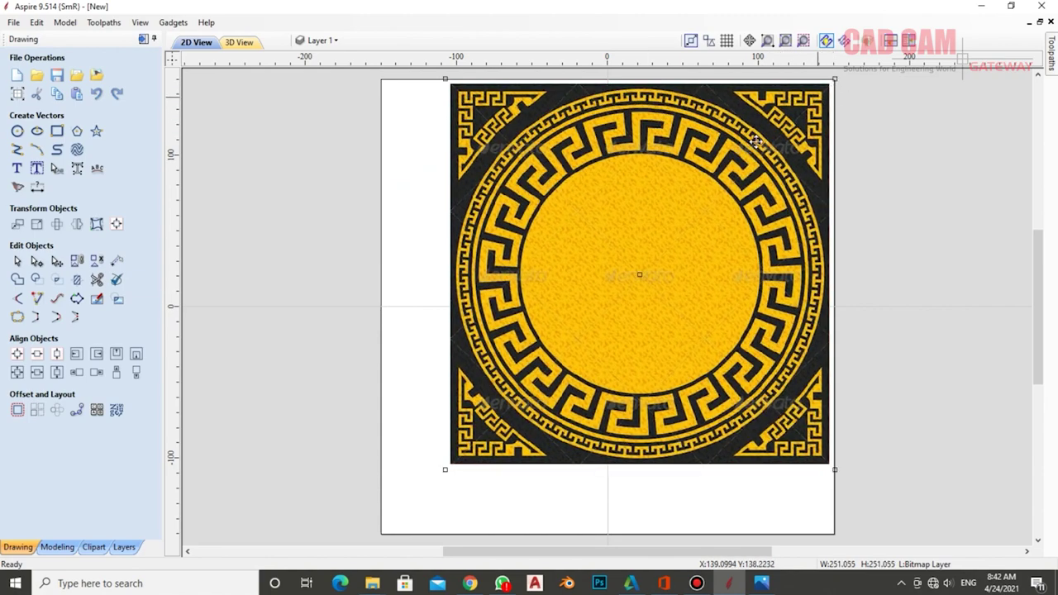
pyautogui.moveTo(444, 469); pyautogui.dragTo(382, 532)
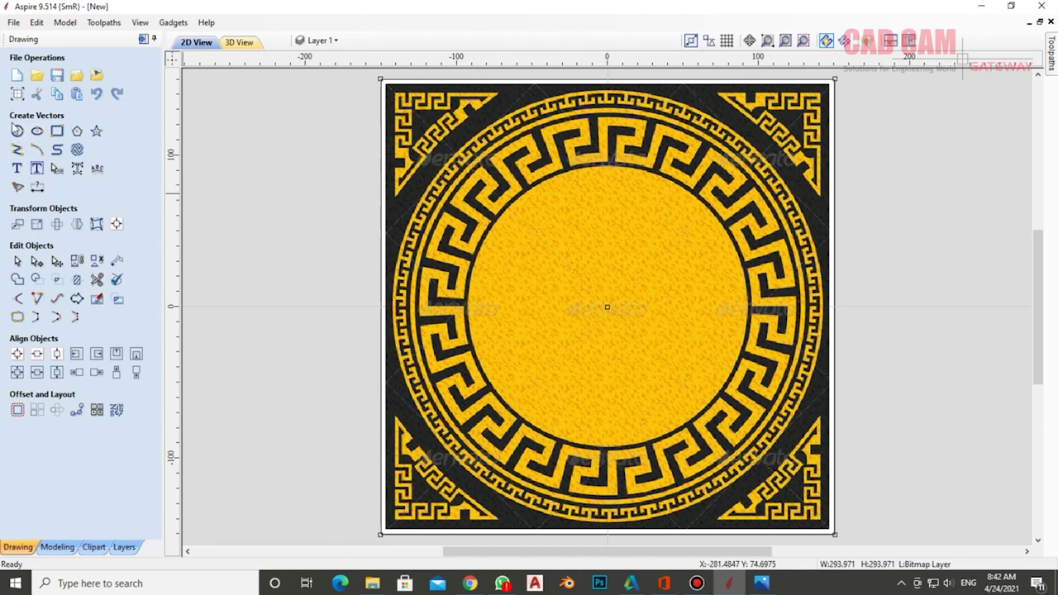
# Draw a 150 mm vertical line from the centre (0,0) up to (0,150)
pyautogui.click(17, 150)
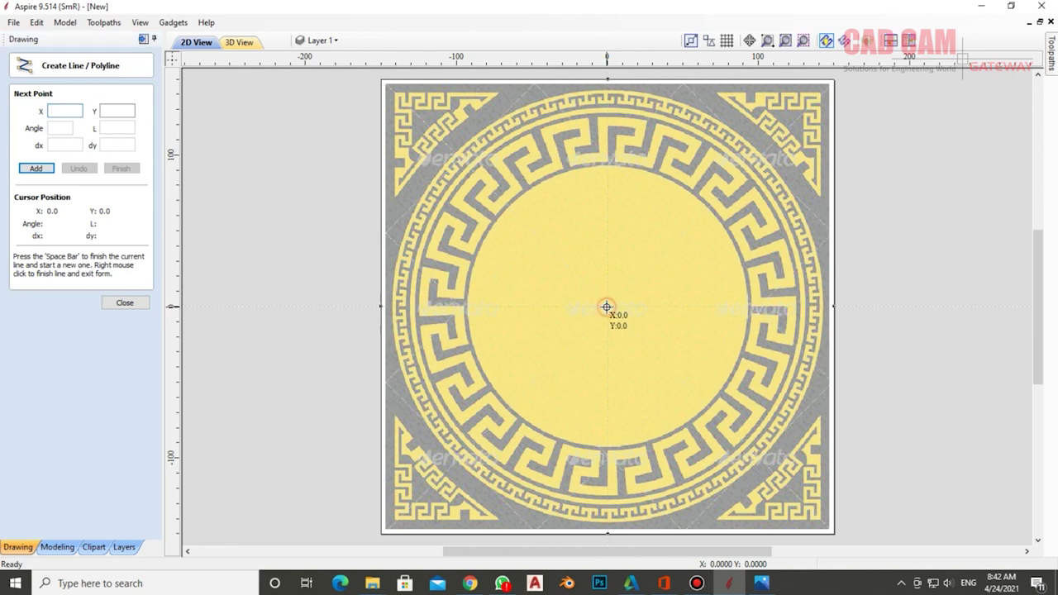
pyautogui.click(607, 307)
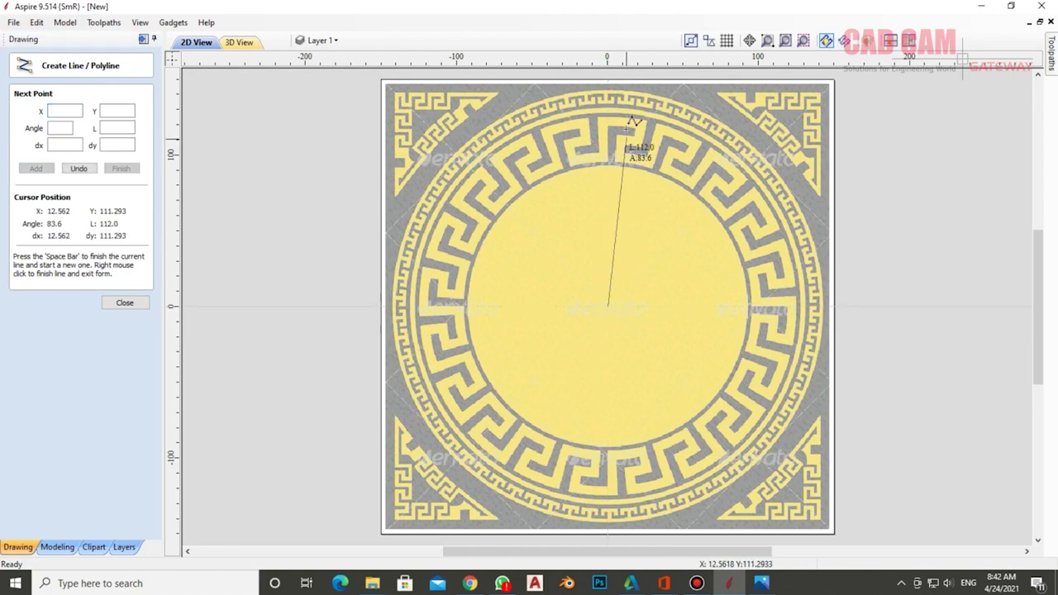
pyautogui.click(609, 79)
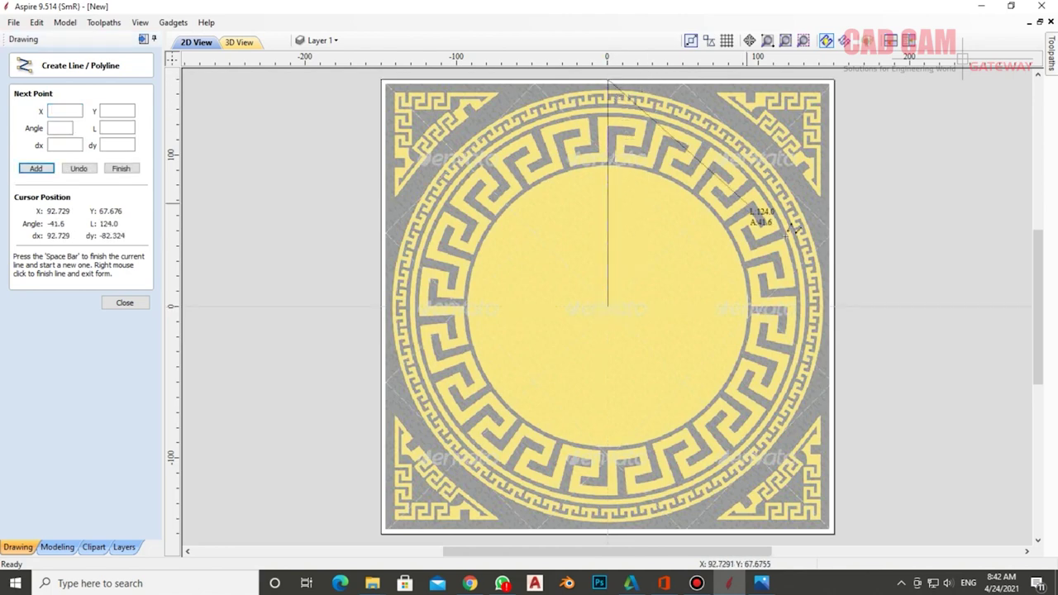
pyautogui.rightClick(553, 136)
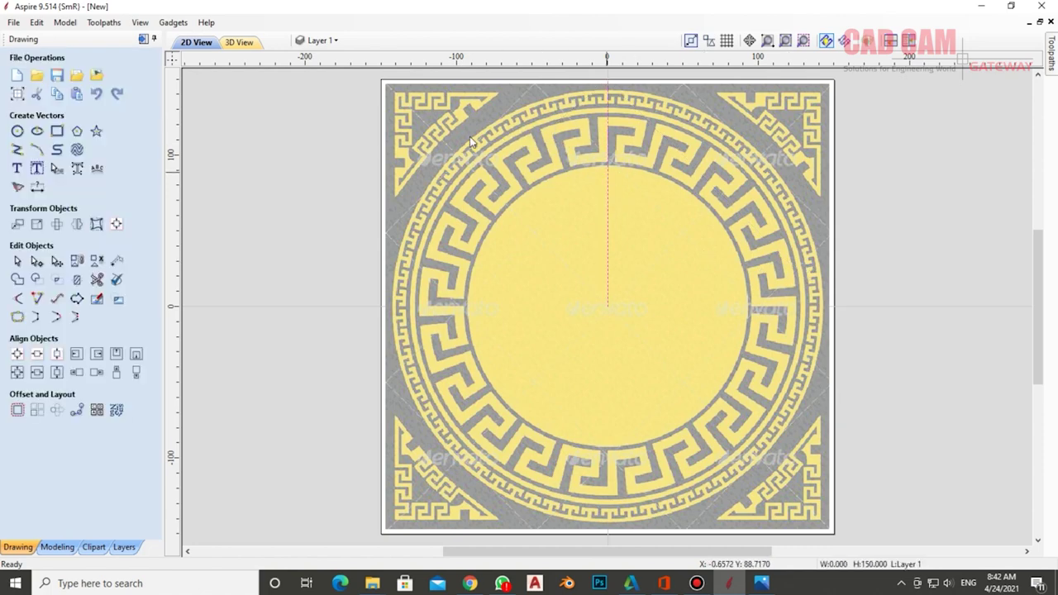
# Draw a temporary horizontal line from the centre, then reselect the vertical line
pyautogui.click(16, 148)
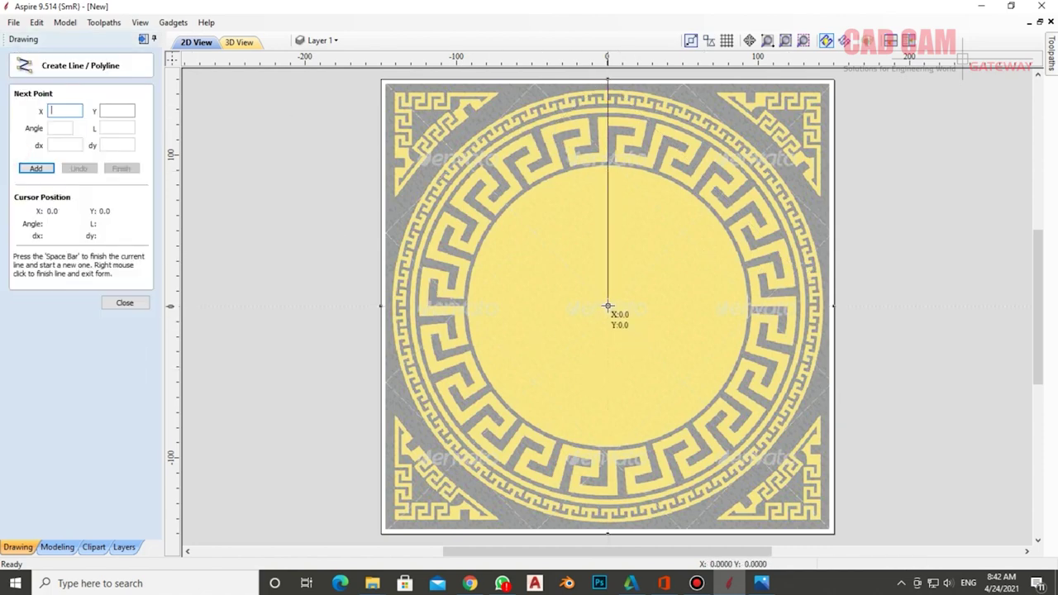
pyautogui.click(609, 306)
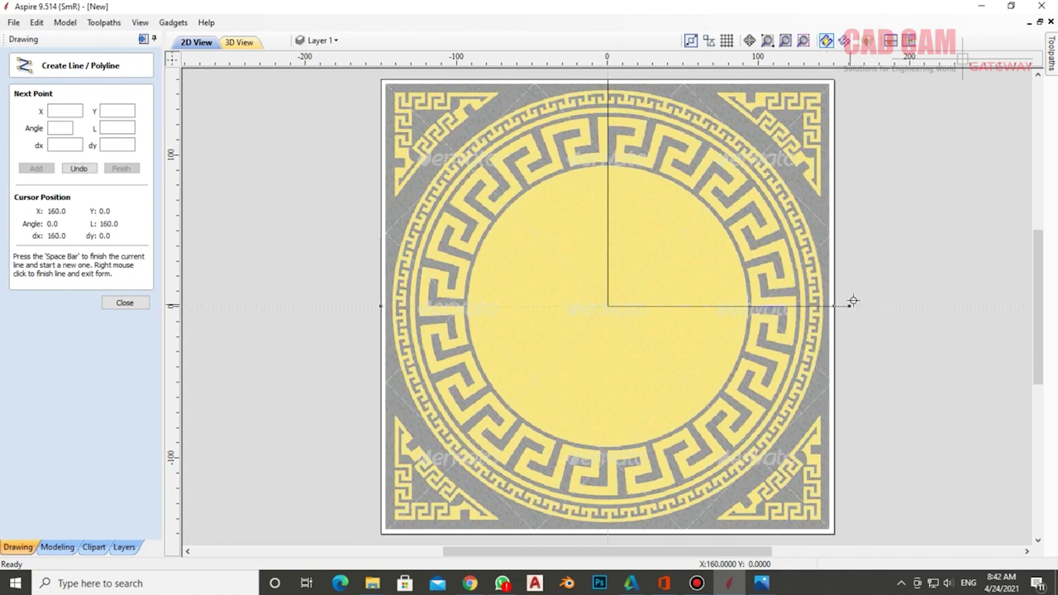
pyautogui.click(850, 304)
pyautogui.rightClick(890, 281)
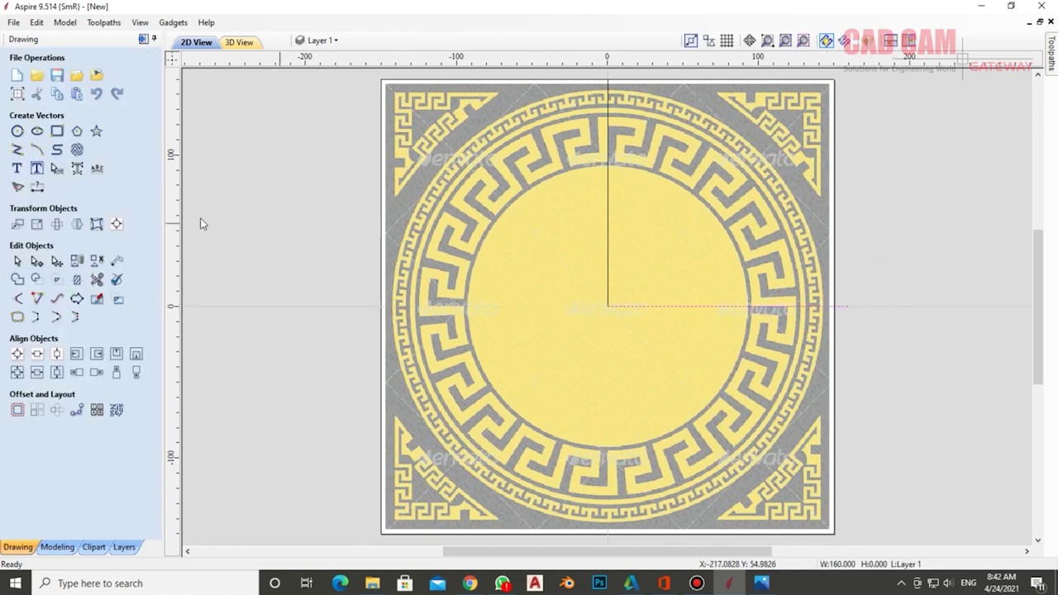
pyautogui.click(923, 257)
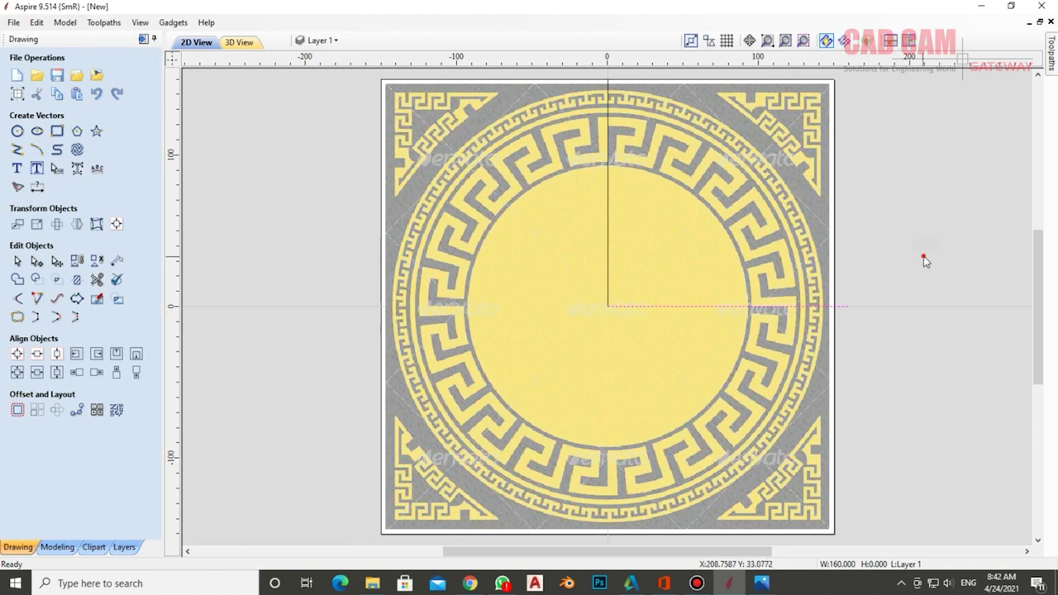
pyautogui.click(664, 306)
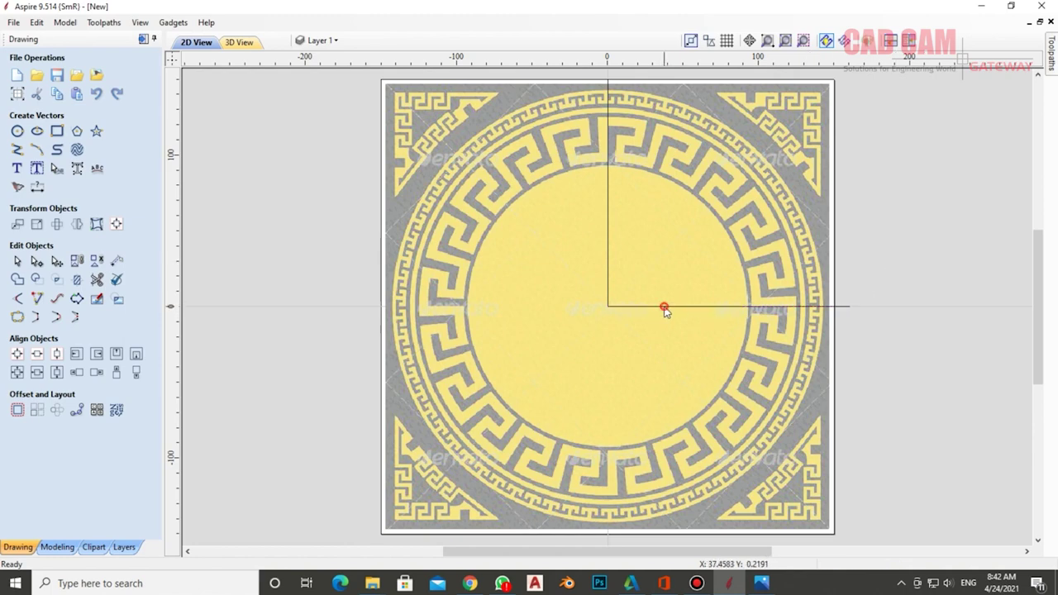
pyautogui.click(607, 278)
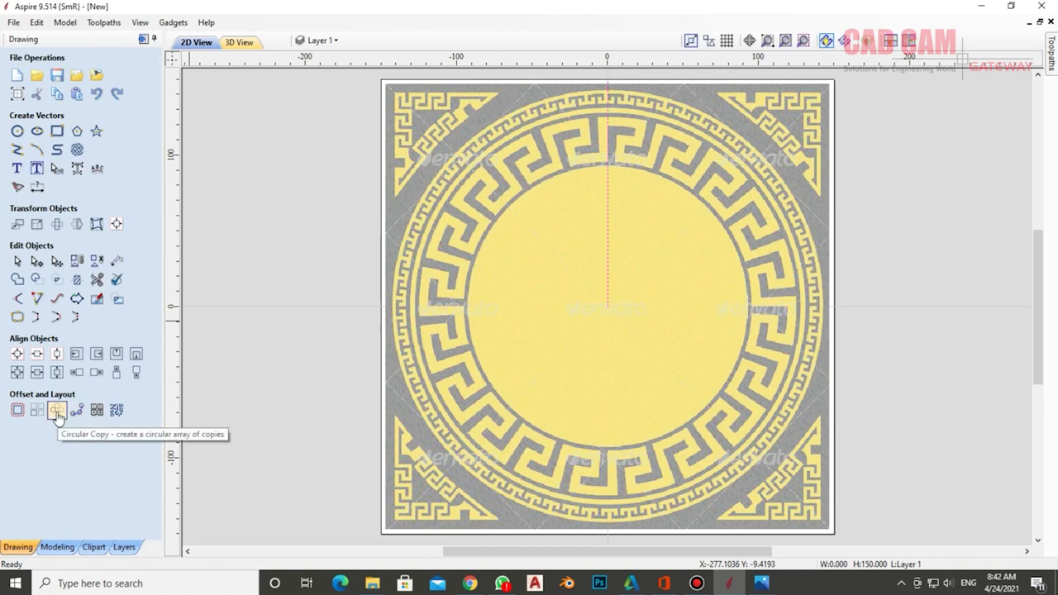
# Circular-copy the vertical line into 4 items around rotation centre Y 0, forming a cross
pyautogui.click(57, 411)
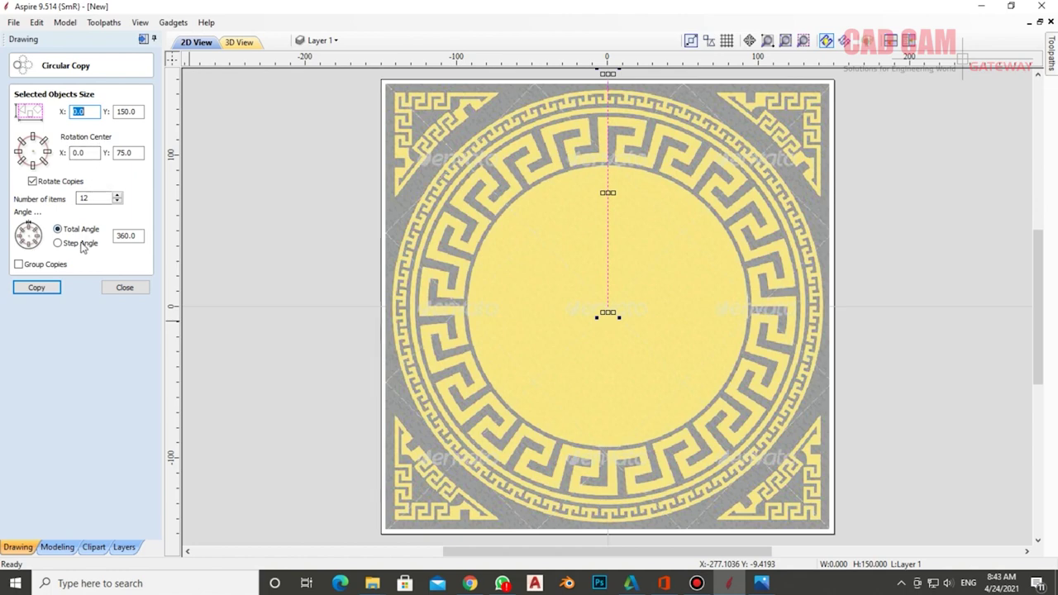
pyautogui.doubleClick(120, 153)
pyautogui.write('0')
pyautogui.click(117, 203)
pyautogui.click(118, 203)
pyautogui.click(118, 202)
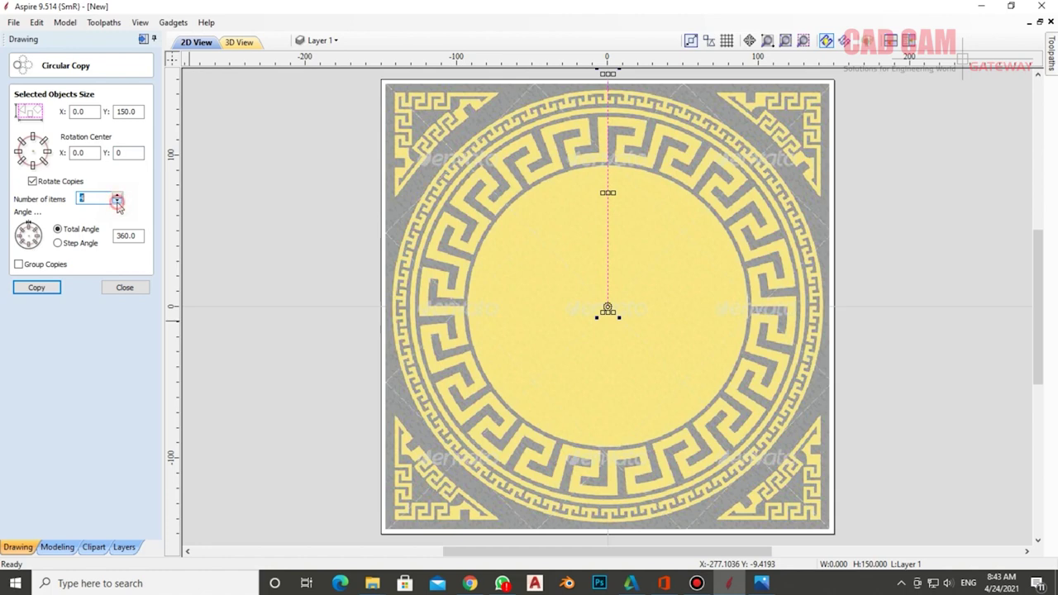
pyautogui.click(53, 286)
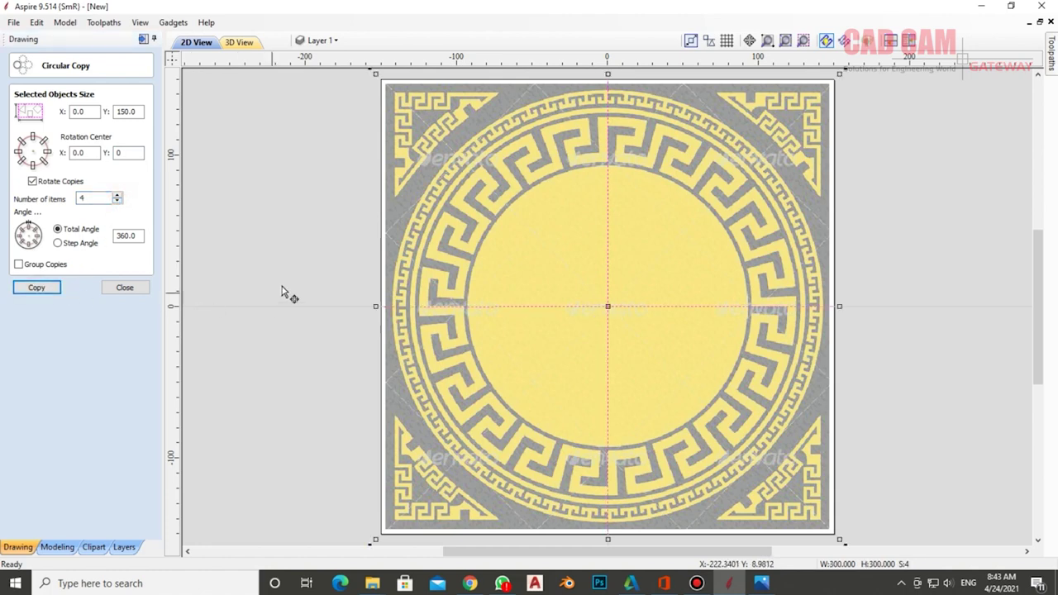
pyautogui.click(123, 287)
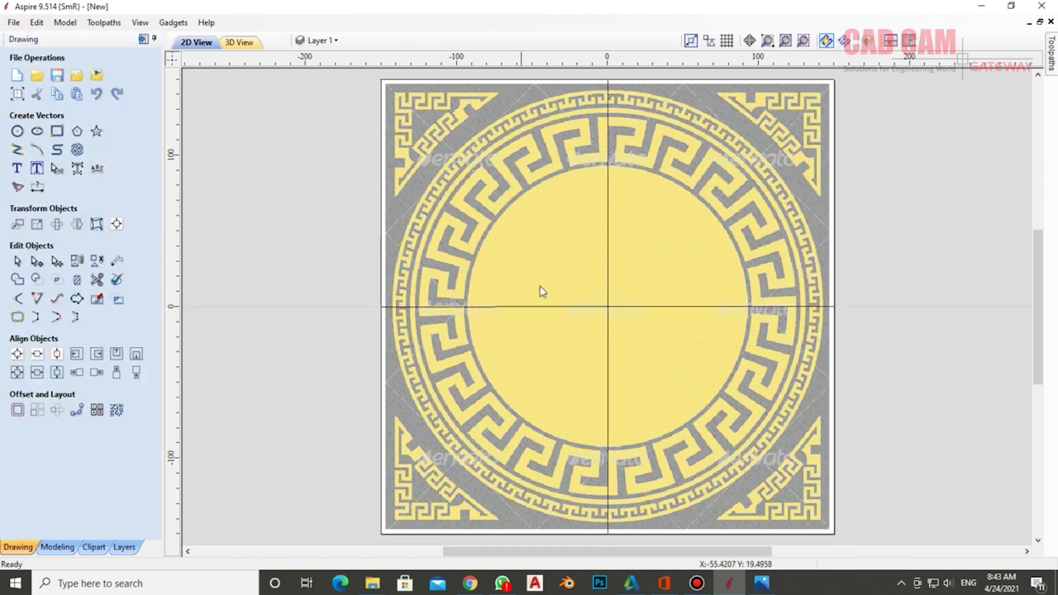
pyautogui.click(642, 307)
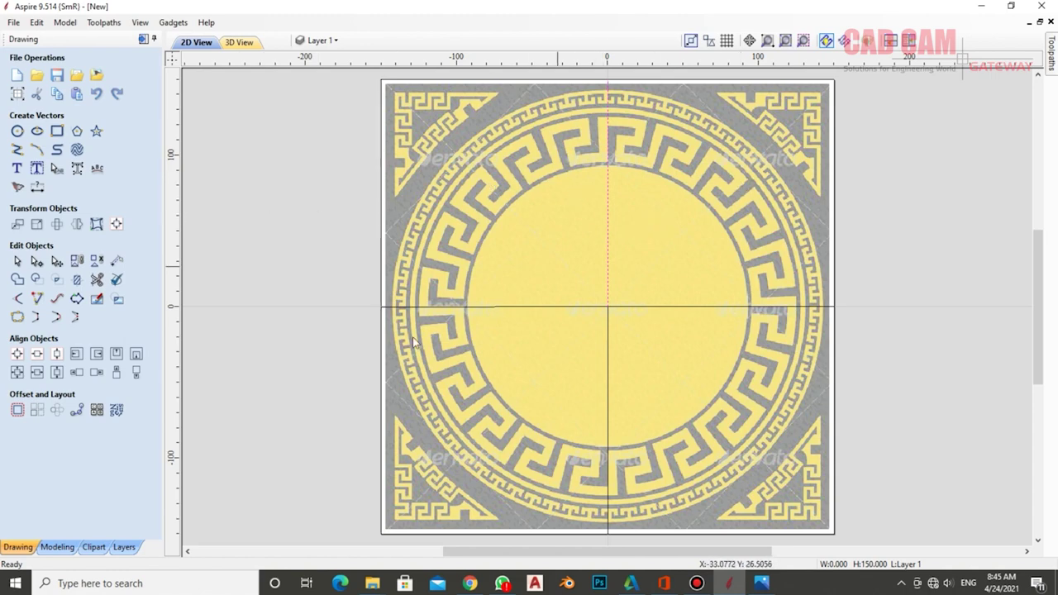
# Circular-copy the vertical line into 120 items over a 360° total angle
pyautogui.click(55, 412)
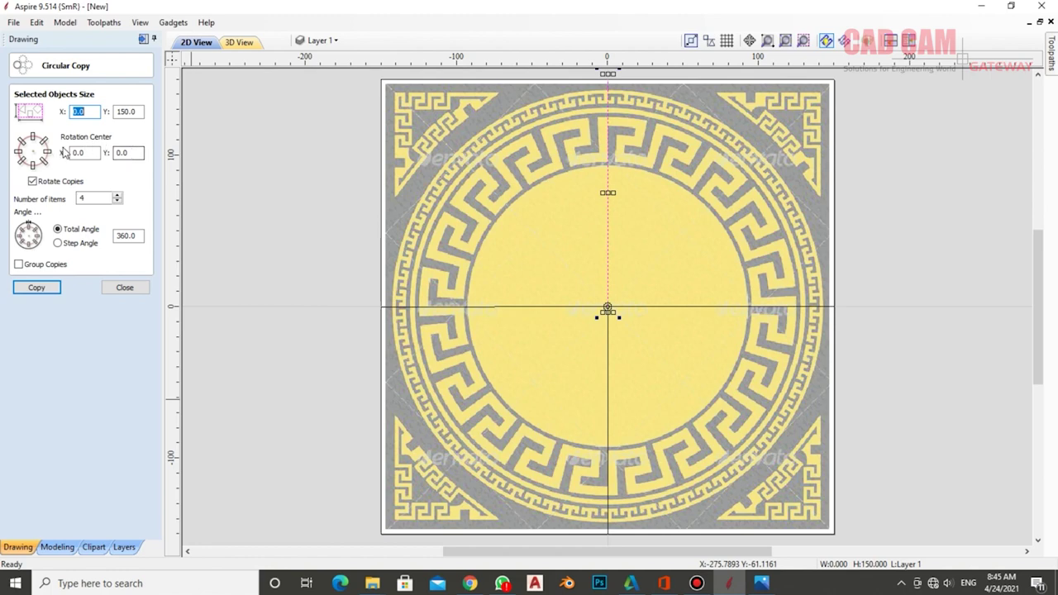
pyautogui.doubleClick(96, 198)
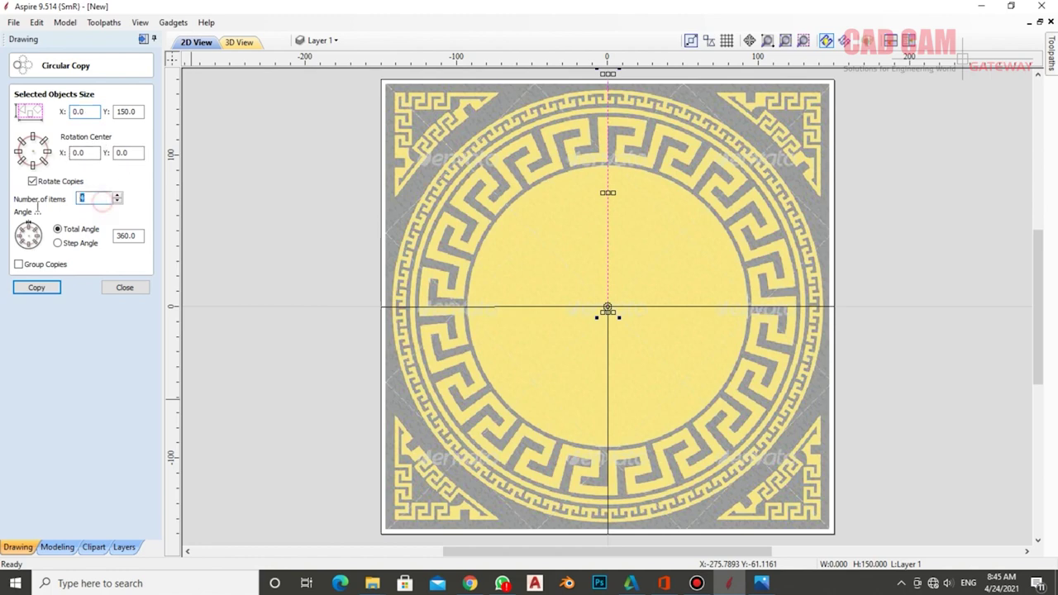
pyautogui.write('120')
pyautogui.click(40, 291)
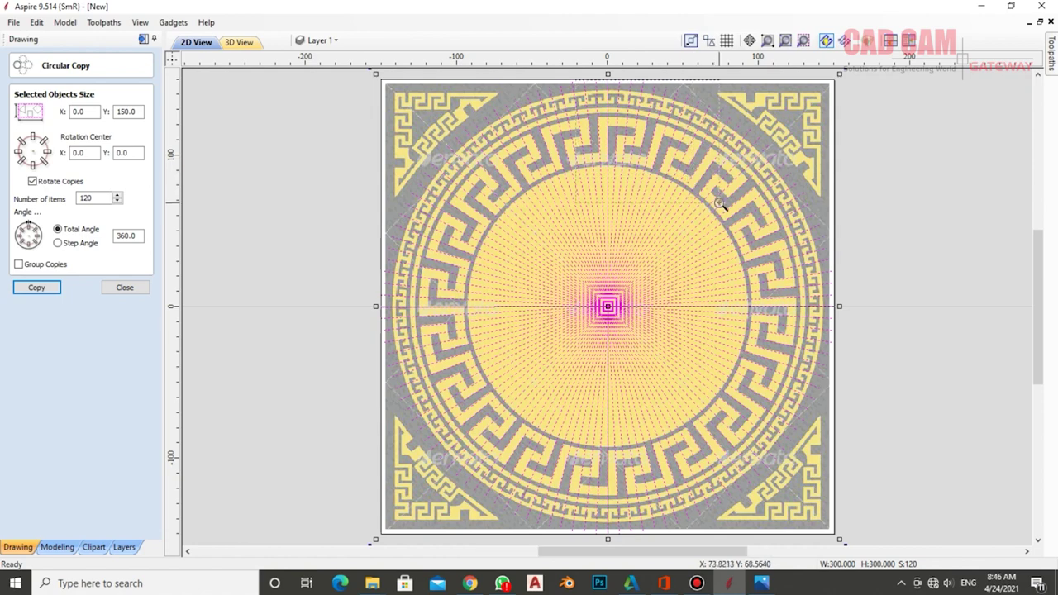
pyautogui.scroll(4, 721, 203)
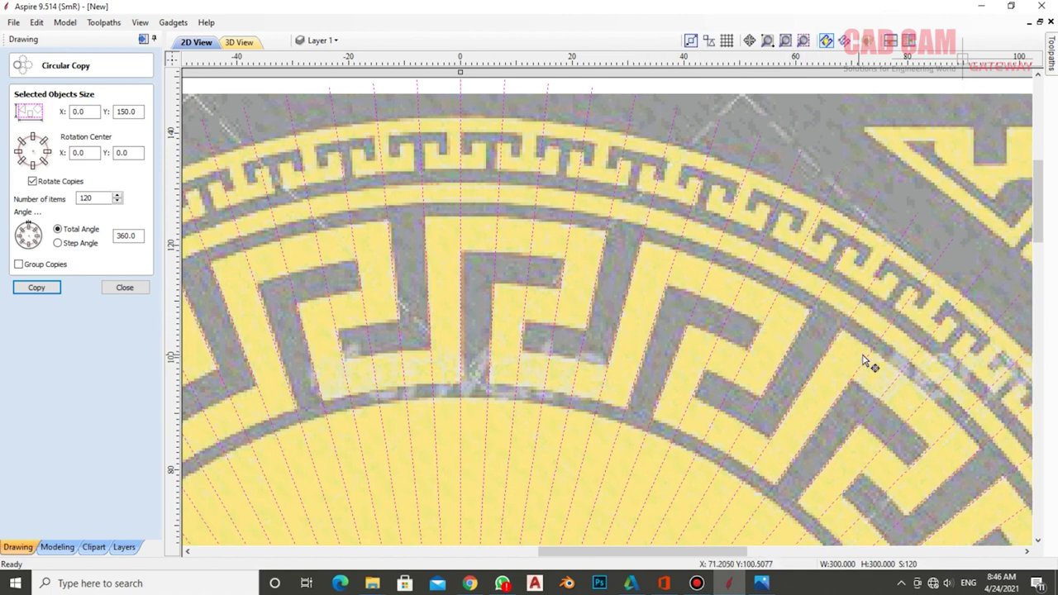
pyautogui.scroll(-2, 734, 265)
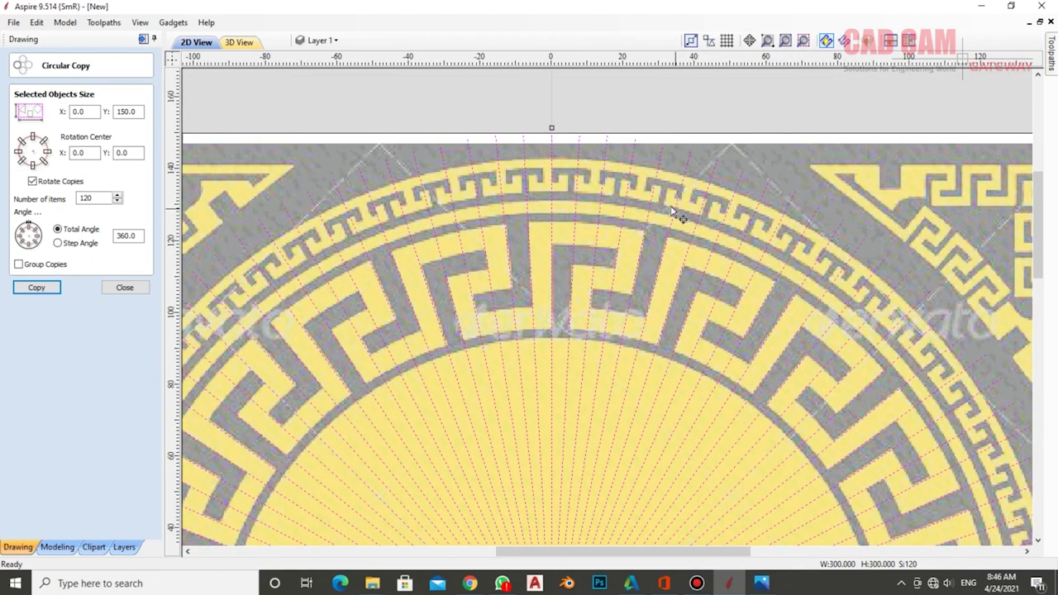
pyautogui.scroll(1, 650, 207)
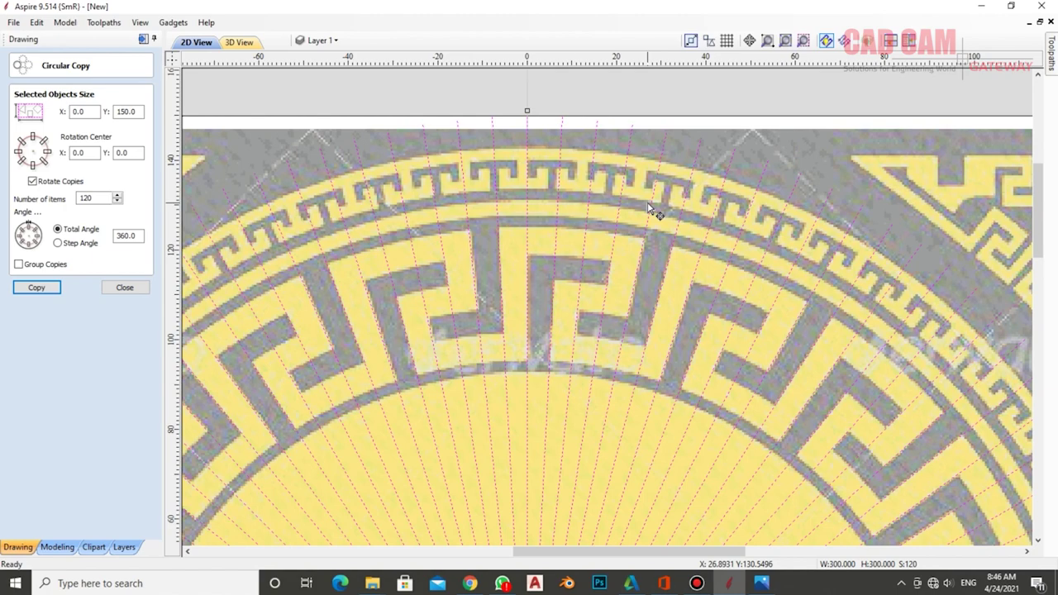
pyautogui.scroll(-2, 649, 207)
pyautogui.scroll(-1, 652, 207)
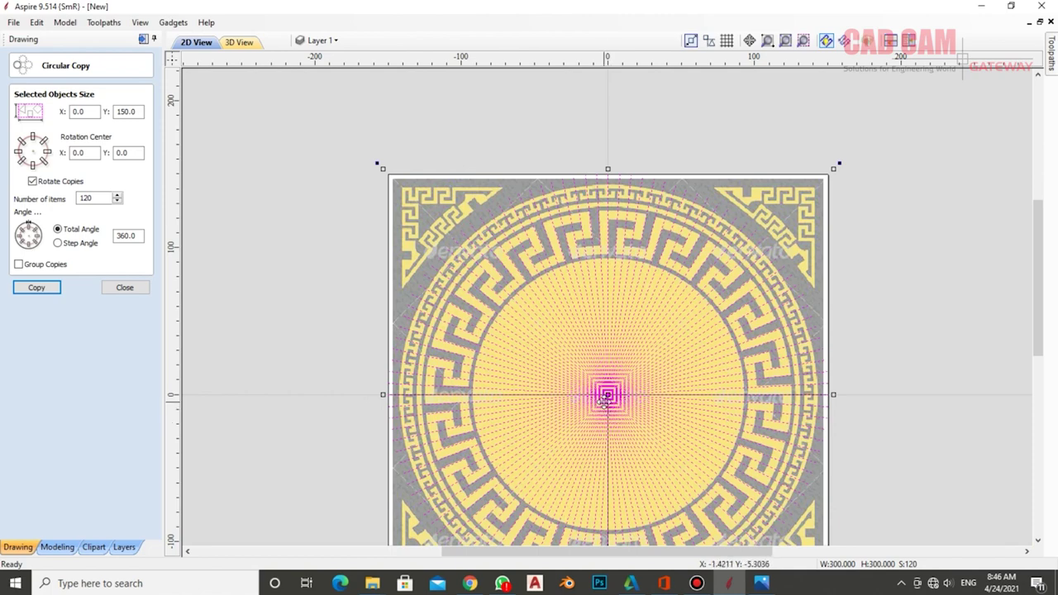
# Undo the 120-line ring and copy 30 lines across a 90° total angle
pyautogui.hotkey('ctrl', 'z')
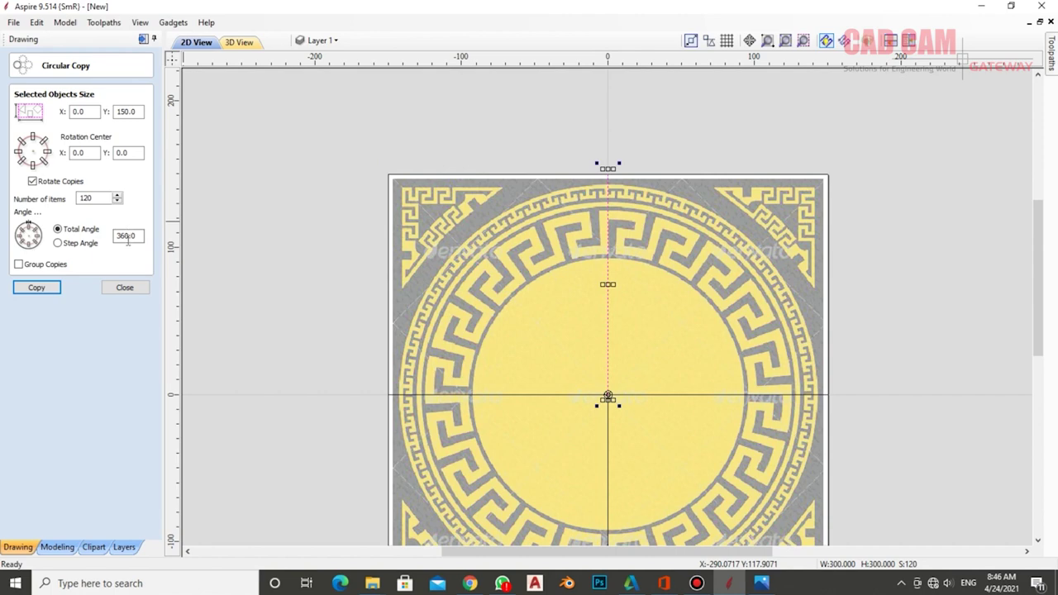
pyautogui.click(123, 237)
pyautogui.doubleClick(124, 237)
pyautogui.write('90')
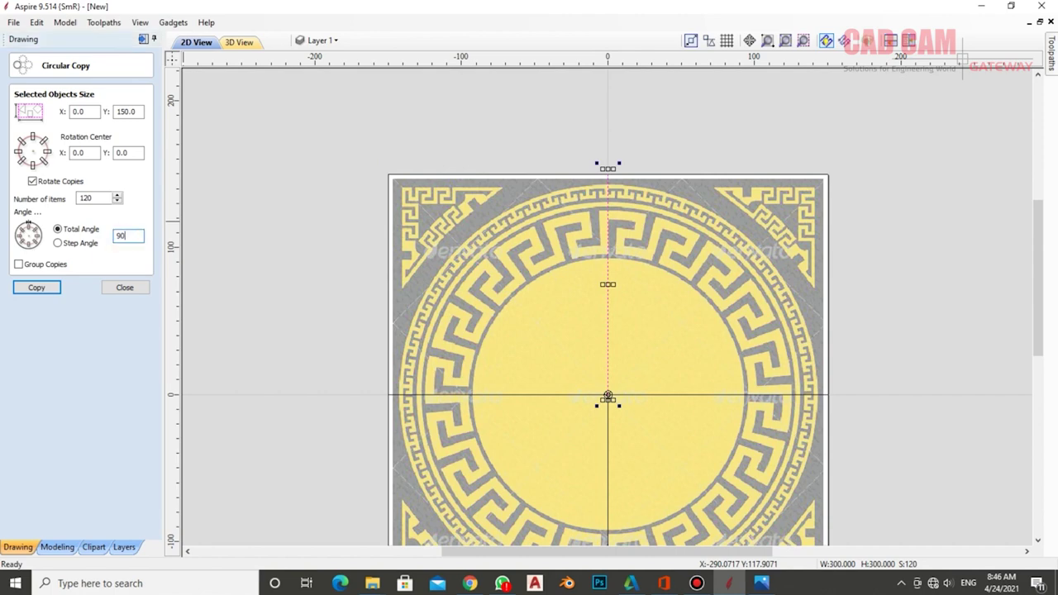
pyautogui.moveTo(109, 199); pyautogui.dragTo(38, 201)
pyautogui.write('30')
pyautogui.click(33, 287)
pyautogui.scroll(1, 717, 289)
pyautogui.scroll(1, 719, 291)
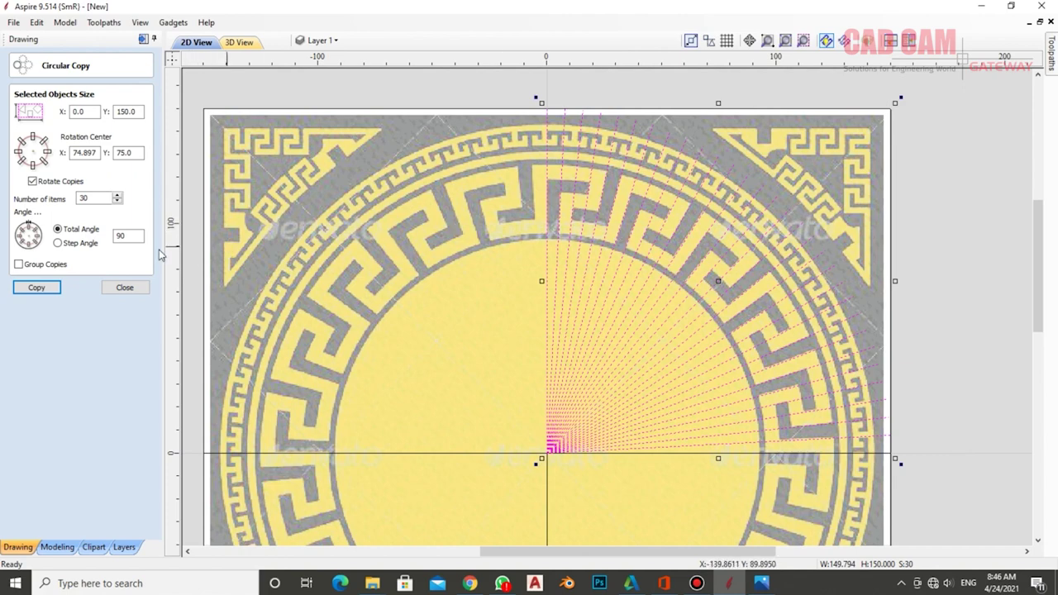
# Change the circular copy settings to 6 items over 18°, then close them
pyautogui.doubleClick(126, 237)
pyautogui.write('18')
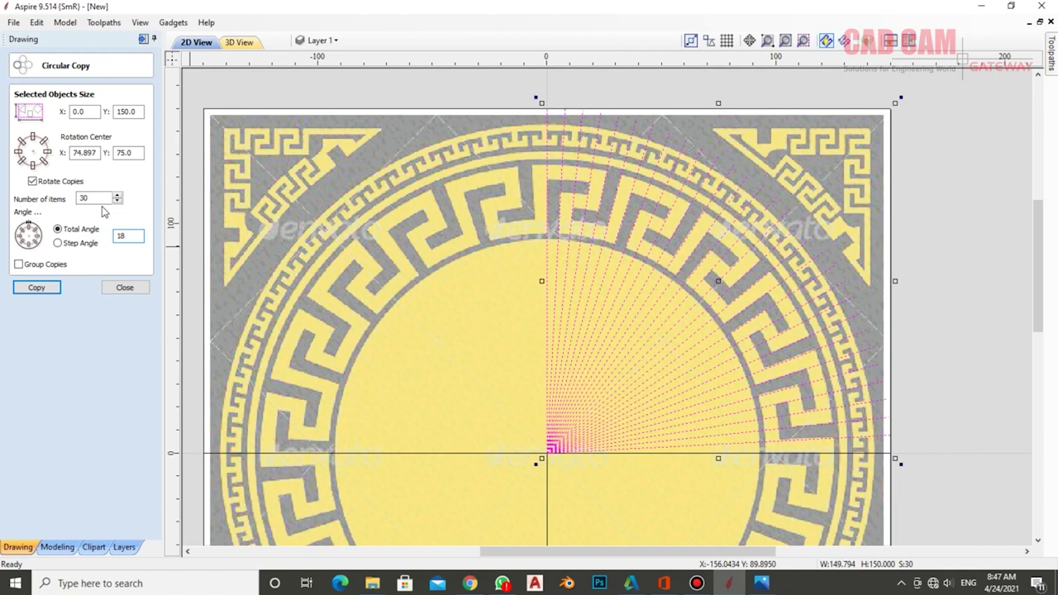
pyautogui.doubleClick(84, 198)
pyautogui.write('6')
pyautogui.click(124, 289)
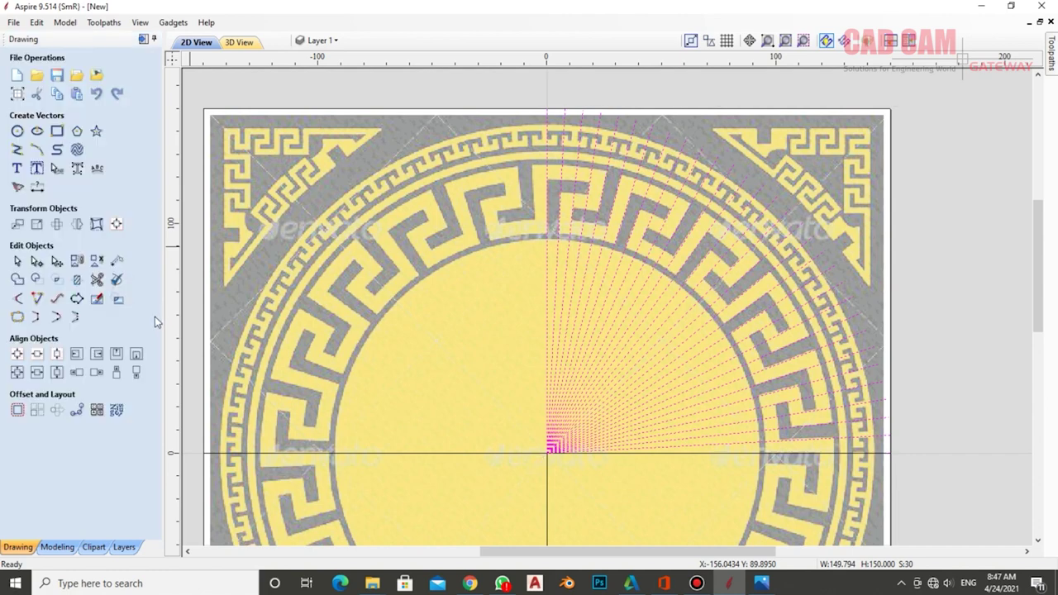
# Copy 6 lines over 18°, switch settings to 12 items over 36°, and undo that fan
pyautogui.click(56, 411)
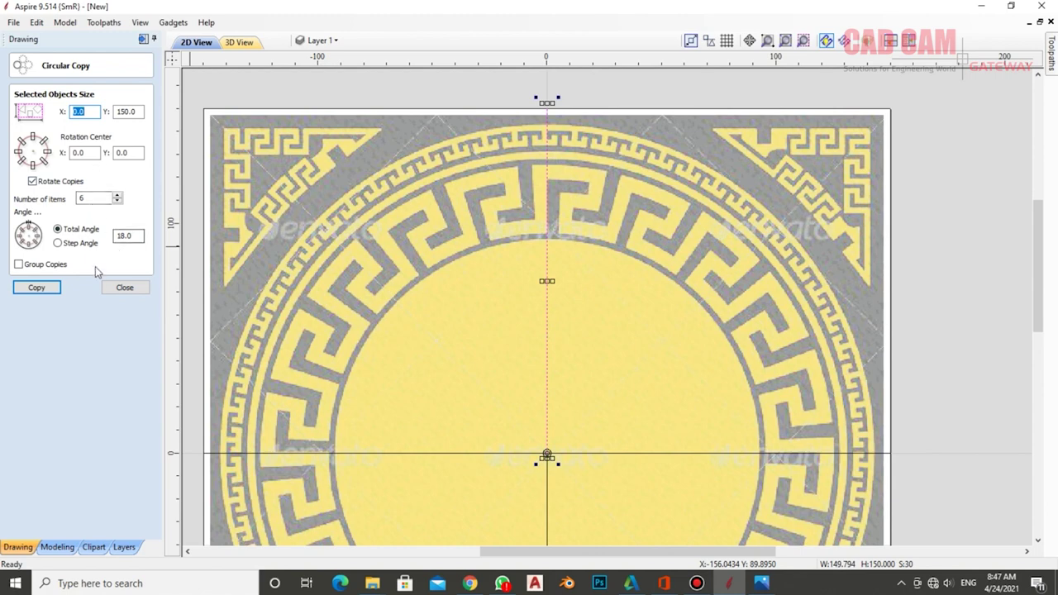
pyautogui.click(37, 287)
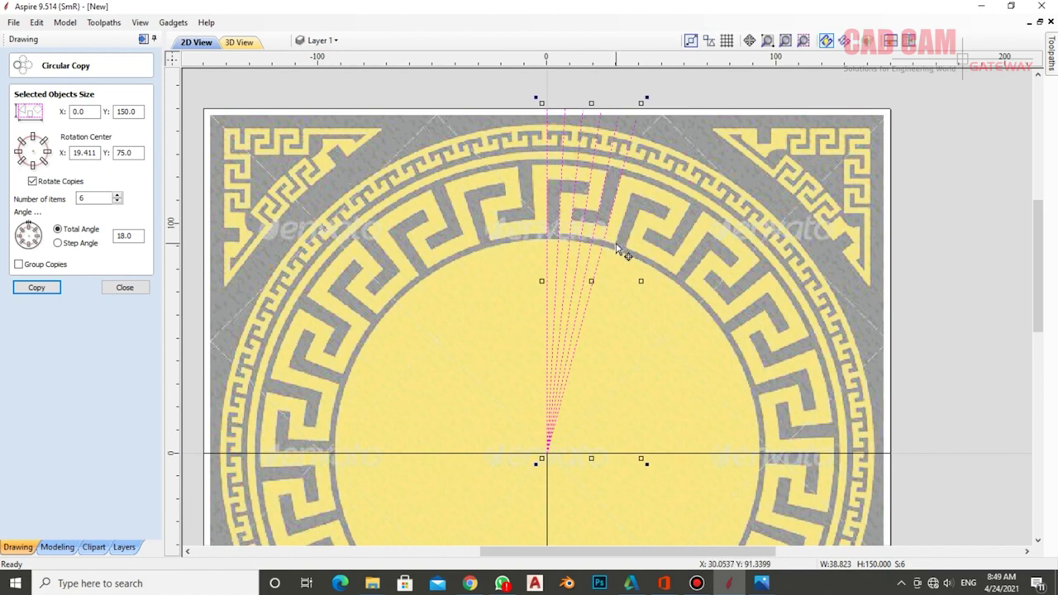
pyautogui.doubleClick(85, 198)
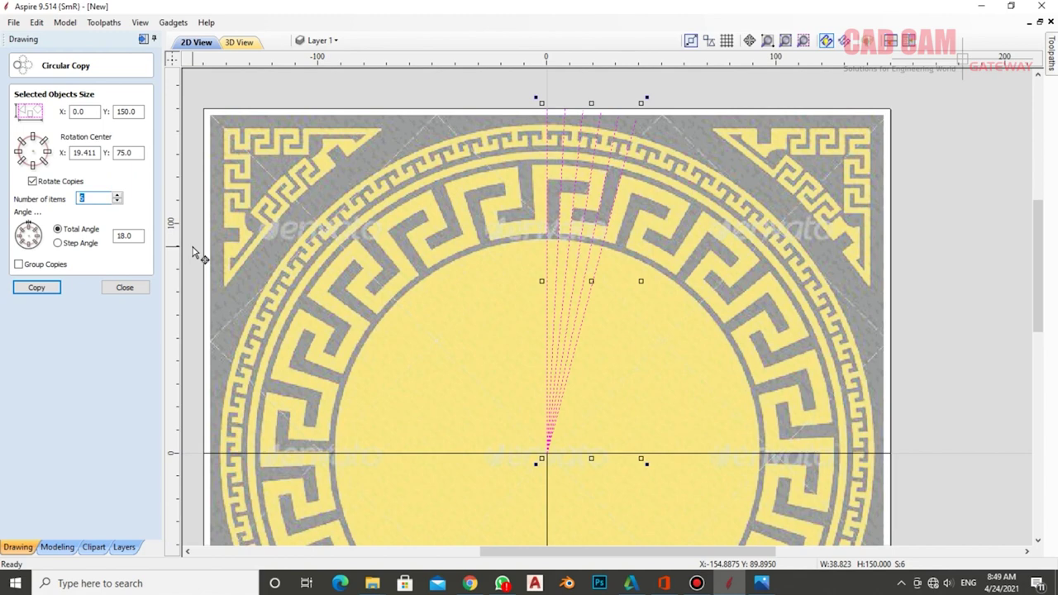
pyautogui.write('12')
pyautogui.press('Tab')
pyautogui.press('Tab')
pyautogui.write('36')
pyautogui.click(125, 289)
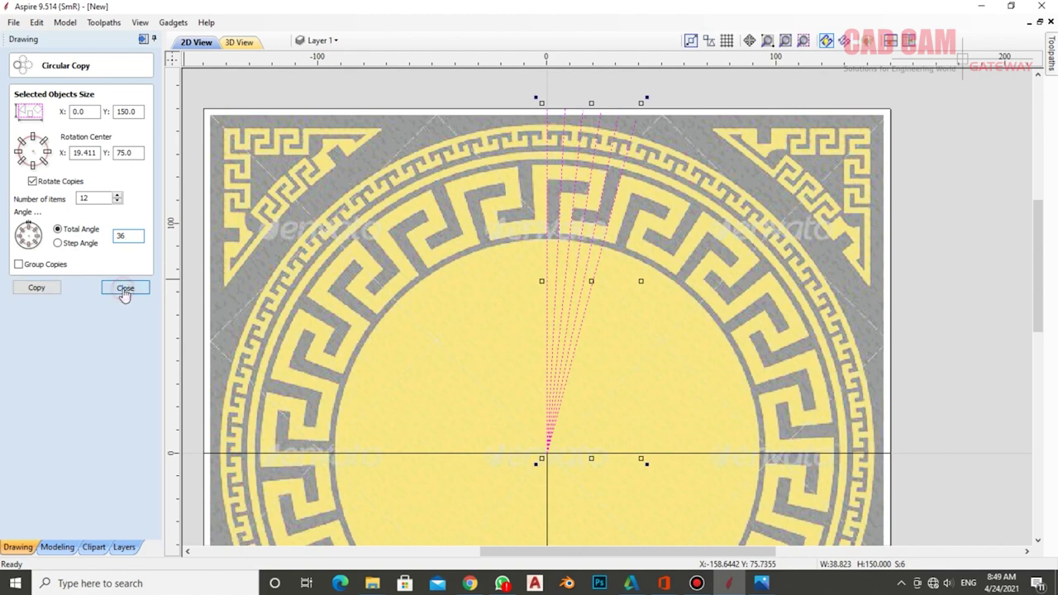
pyautogui.hotkey('ctrl', 'z')
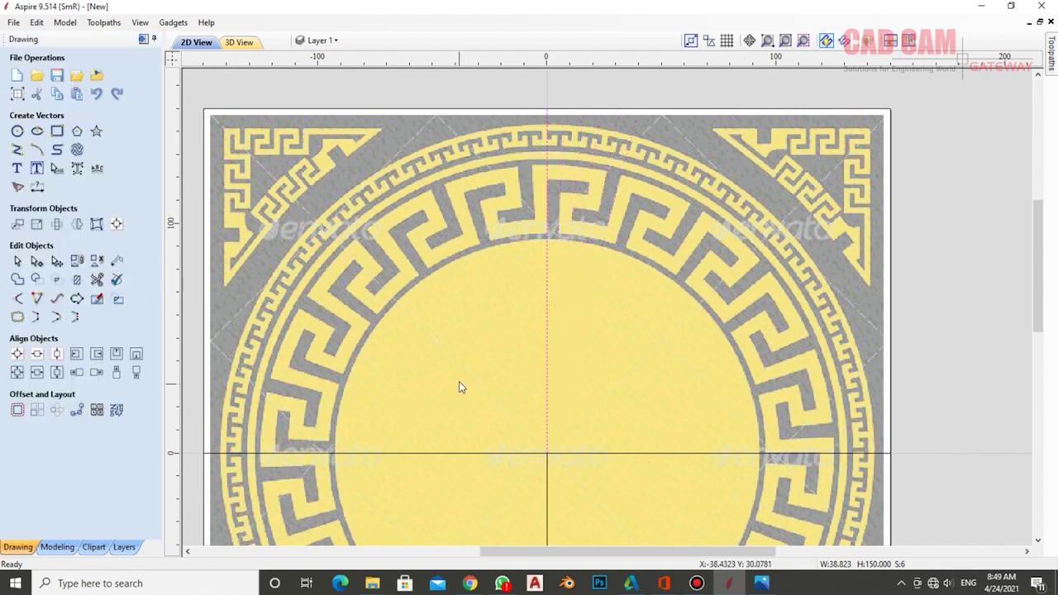
# Create the 12-line fan spanning 36° at the top of the medallion
pyautogui.click(37, 411)
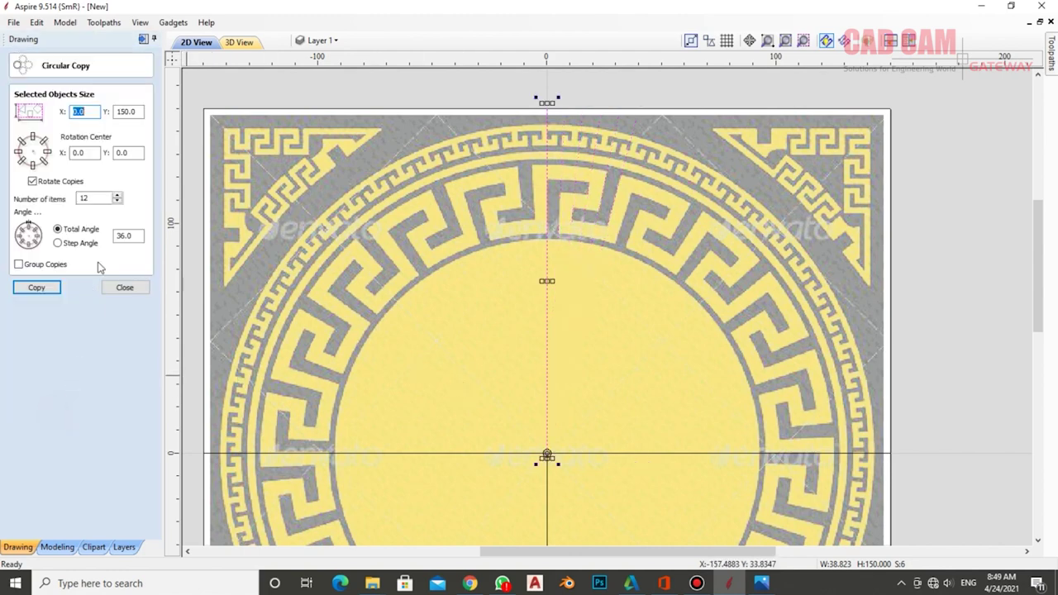
pyautogui.click(49, 288)
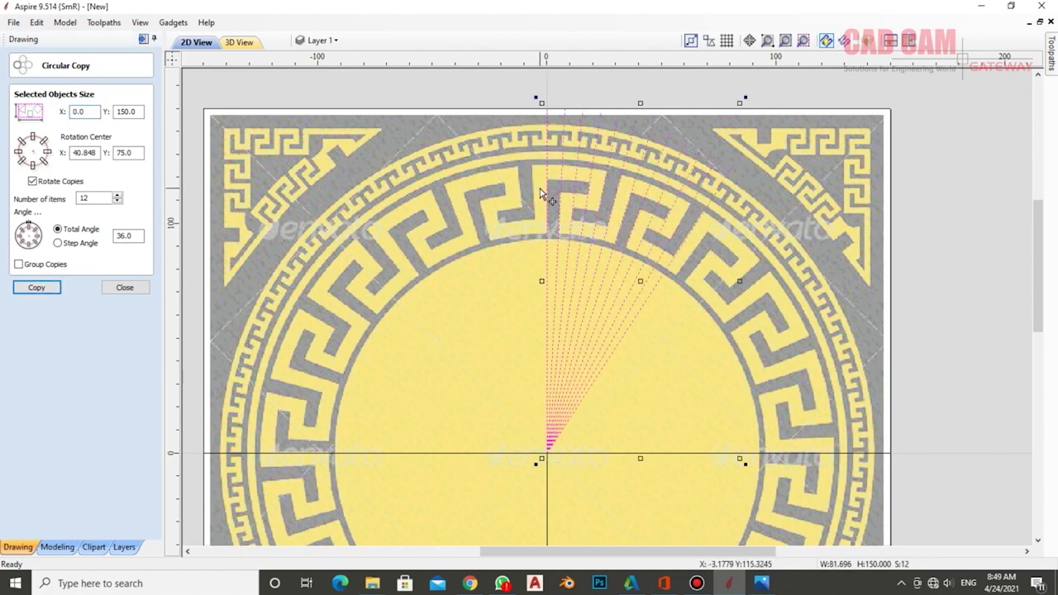
pyautogui.moveTo(674, 233); pyautogui.dragTo(701, 250)
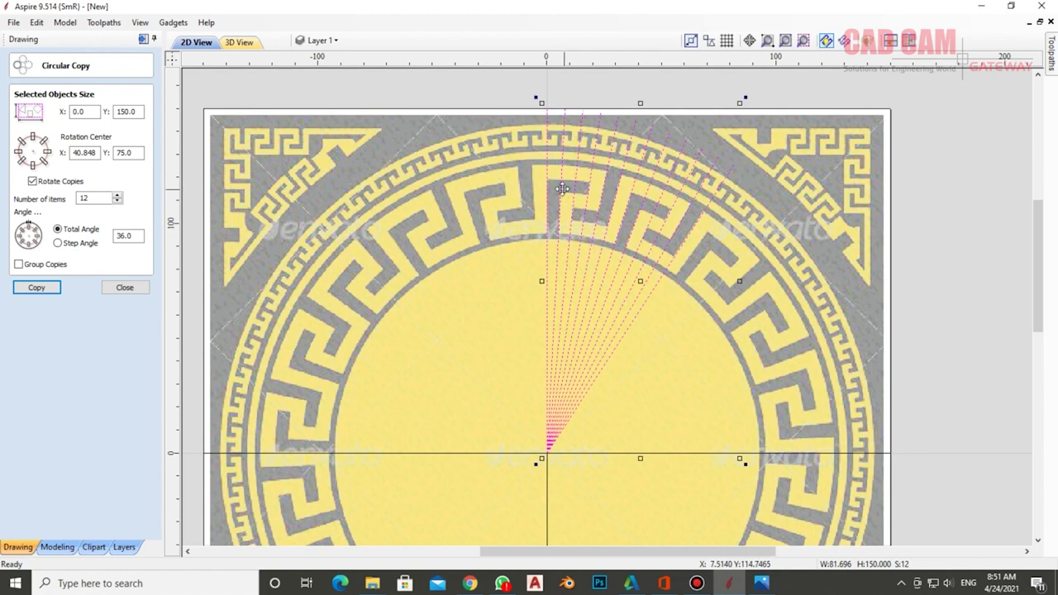
pyautogui.scroll(1, 565, 192)
# Close Circular Copy keeping the 12-line fan, and switch to the Draw Circle tool
pyautogui.scroll(4, 566, 192)
pyautogui.press('Escape')
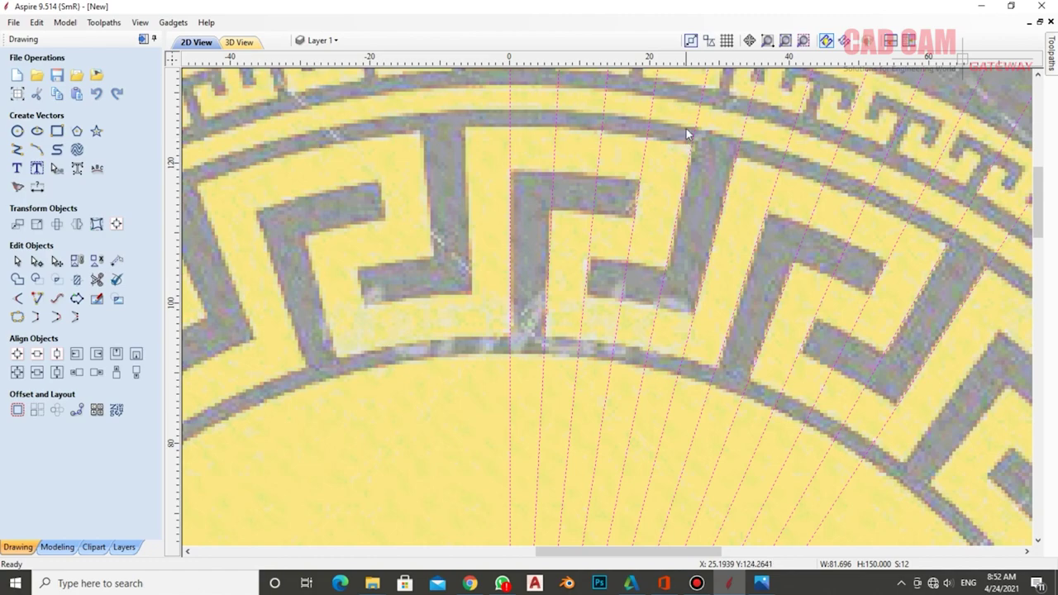
pyautogui.scroll(-3, 686, 142)
pyautogui.scroll(-3, 686, 137)
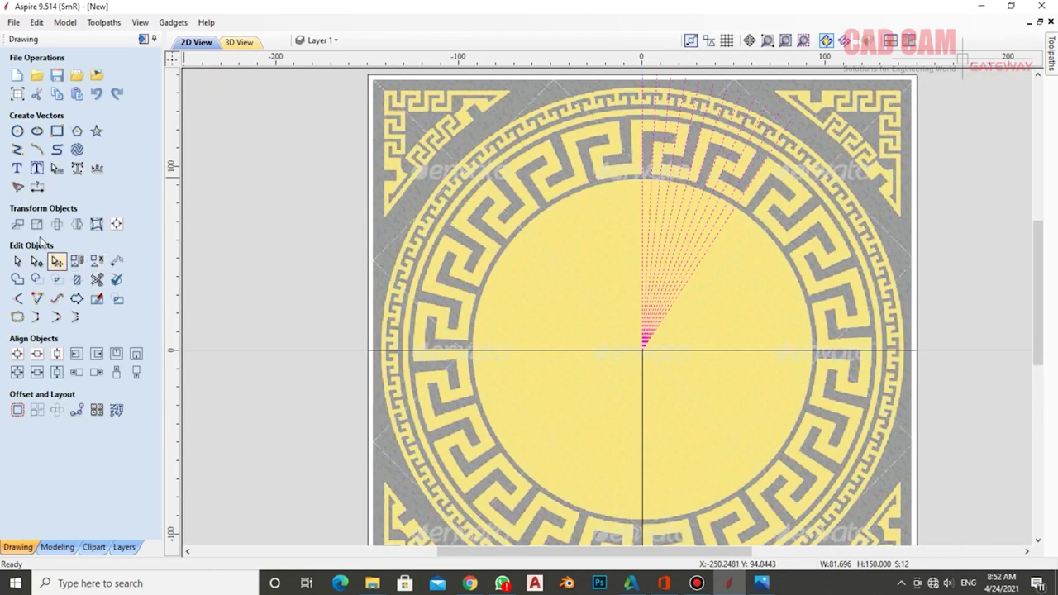
pyautogui.click(17, 131)
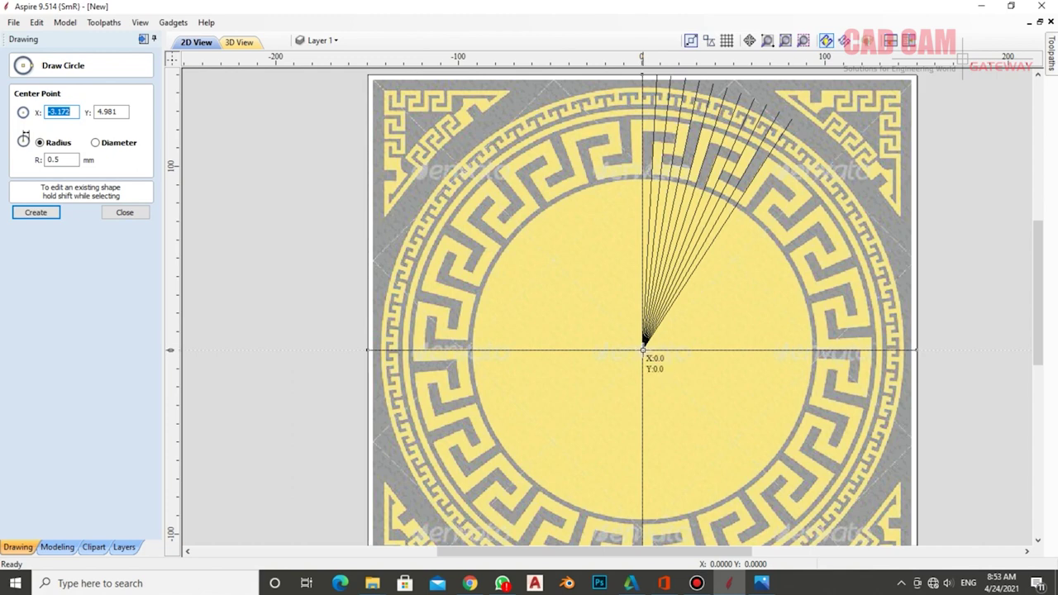
# Draw a circle centred at the origin on the inner ring, setting radius 95 then 95.5 mm
pyautogui.click(644, 351)
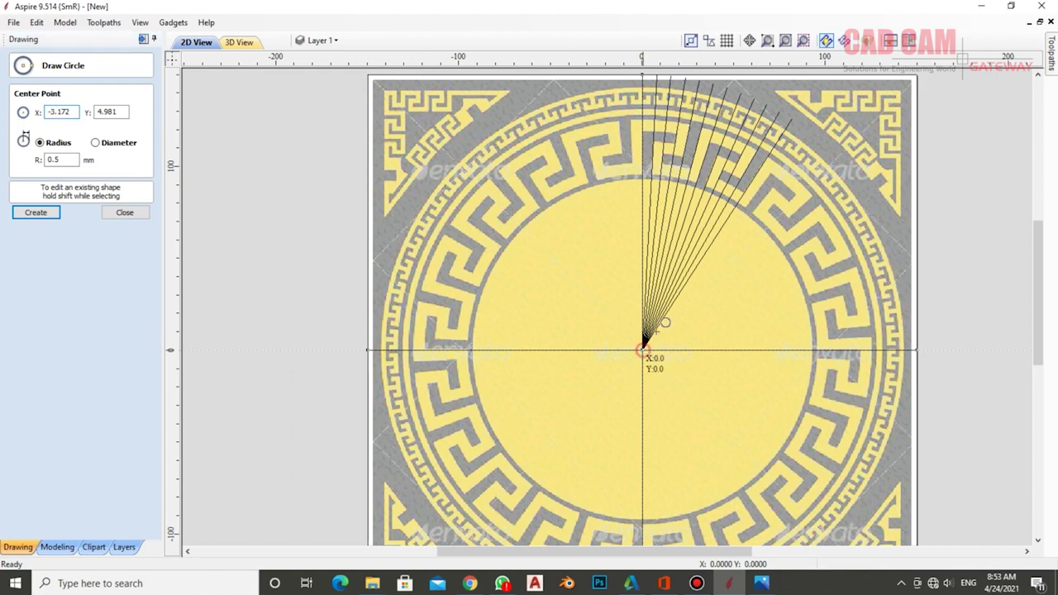
pyautogui.click(768, 211)
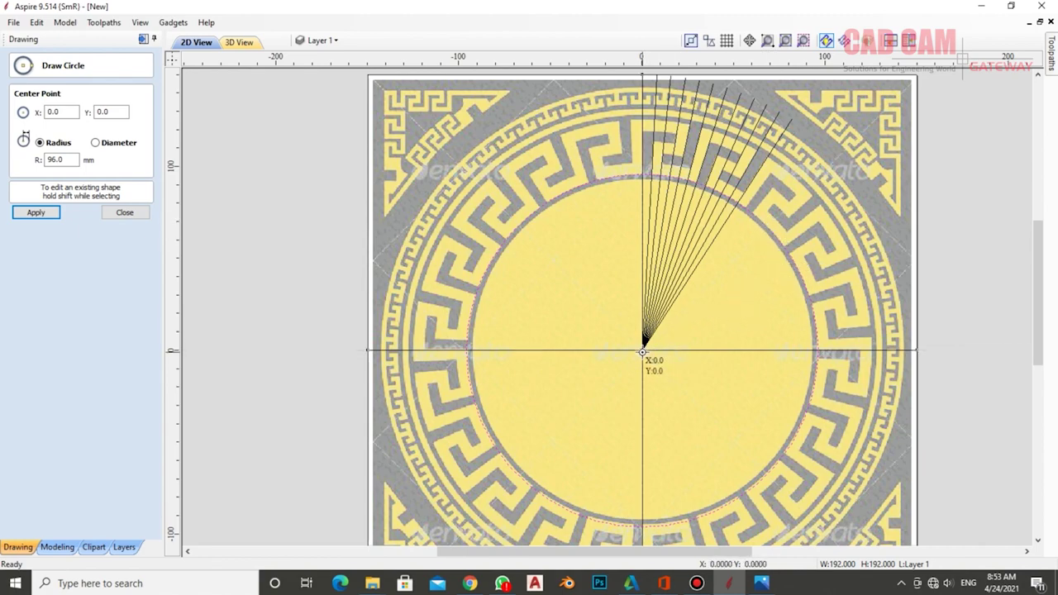
pyautogui.scroll(1, 698, 118)
pyautogui.scroll(2, 698, 118)
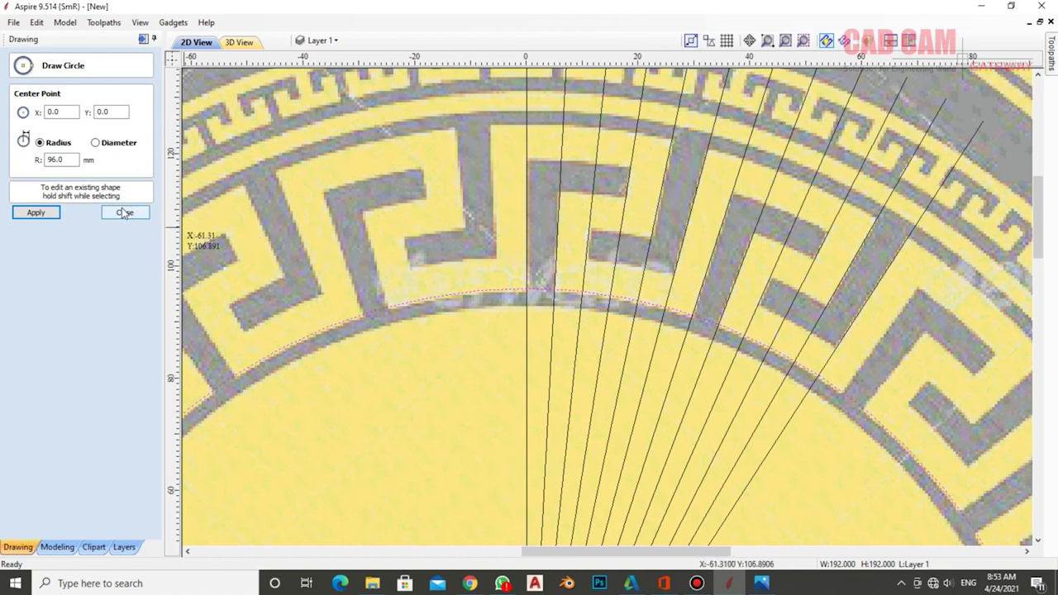
pyautogui.doubleClick(55, 160)
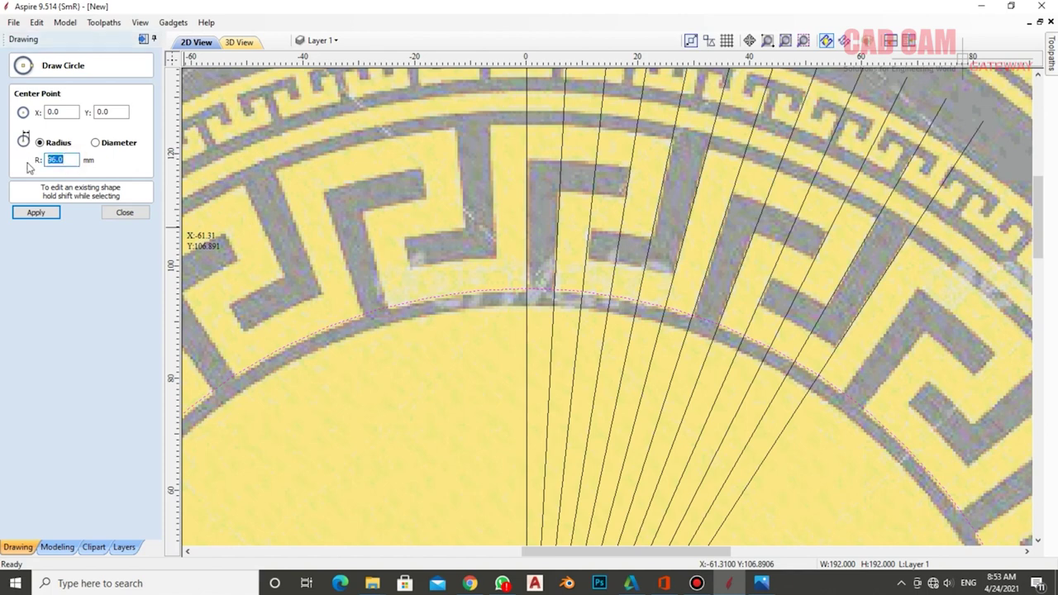
pyautogui.write('95')
pyautogui.press('Return')
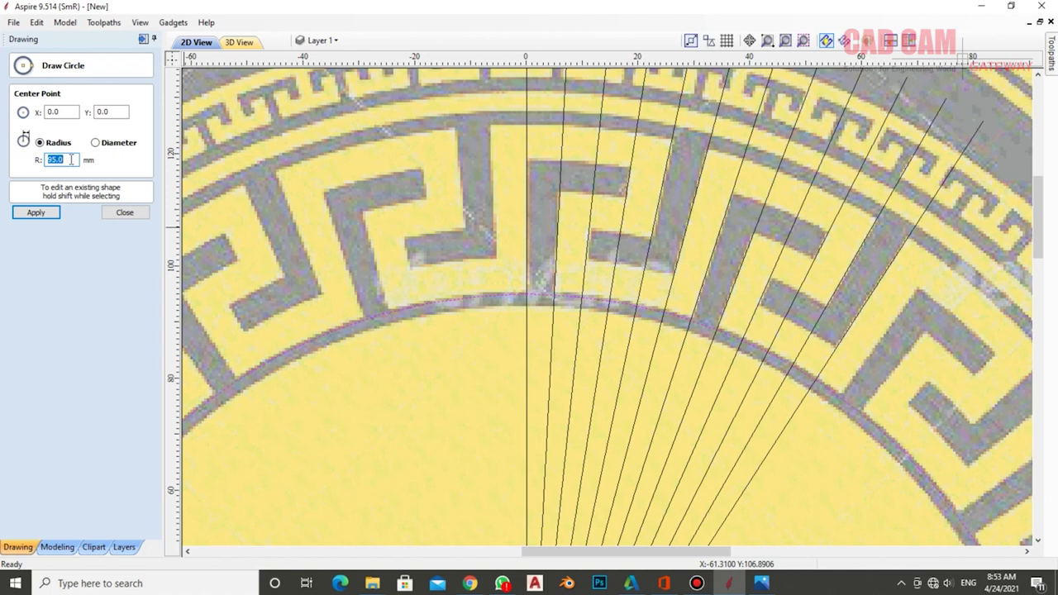
pyautogui.write('95.')
pyautogui.write('5')
pyautogui.press('Return')
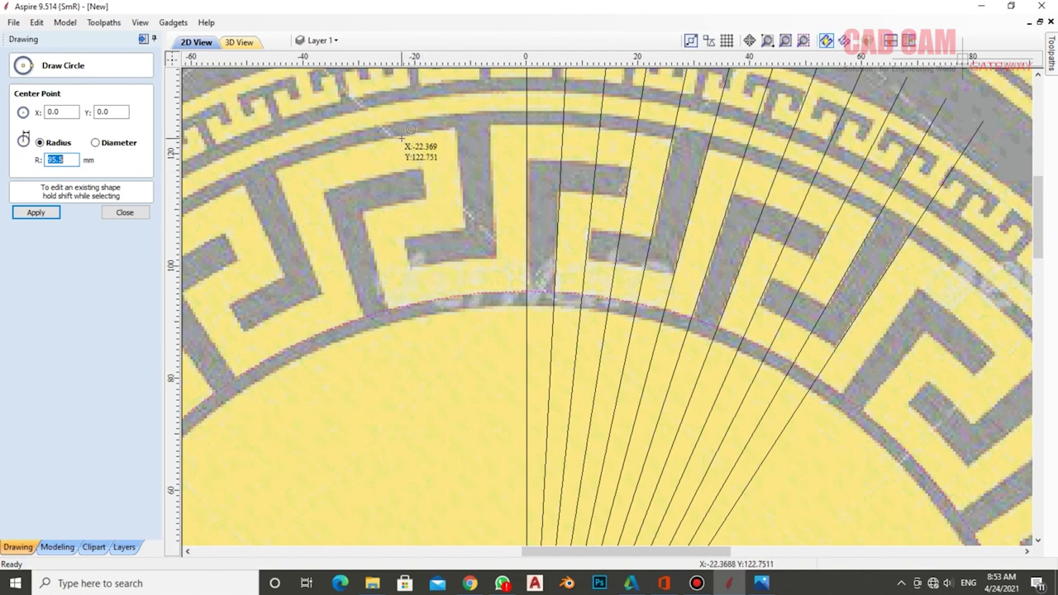
# Measure the key band depth of 29.739 mm upward from the inner circle
pyautogui.click(124, 212)
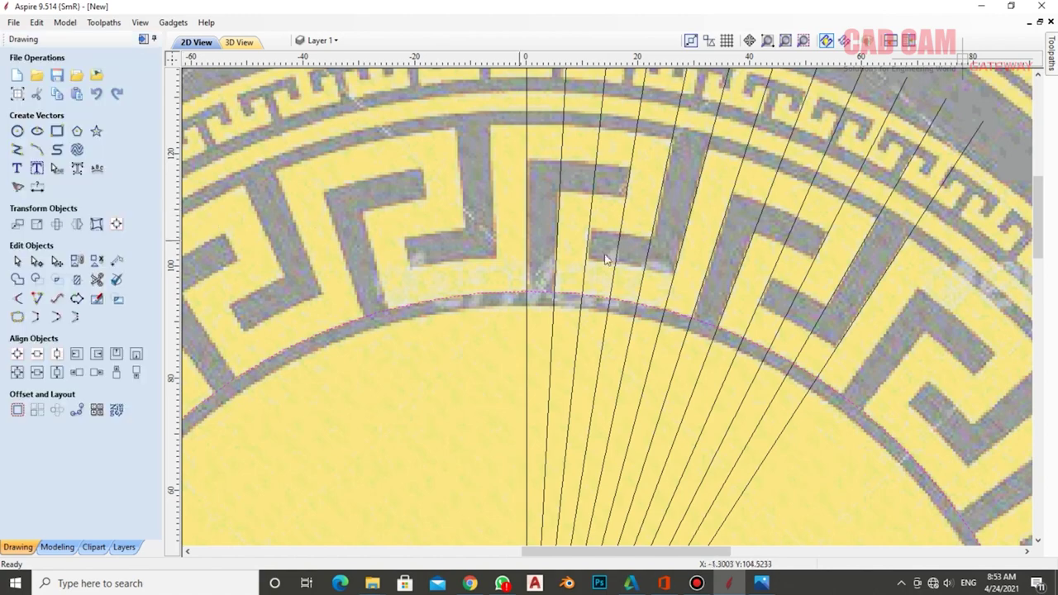
pyautogui.scroll(-2, 646, 264)
pyautogui.scroll(-1, 645, 265)
pyautogui.scroll(-1, 646, 264)
pyautogui.scroll(1, 582, 172)
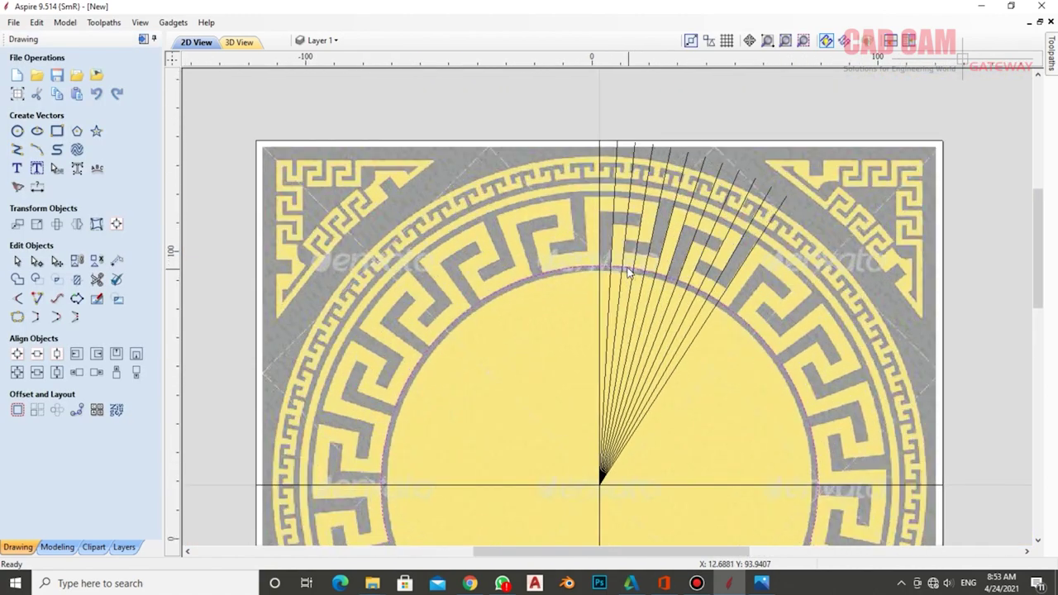
pyautogui.scroll(2, 583, 172)
pyautogui.scroll(1, 582, 172)
pyautogui.scroll(1, 582, 171)
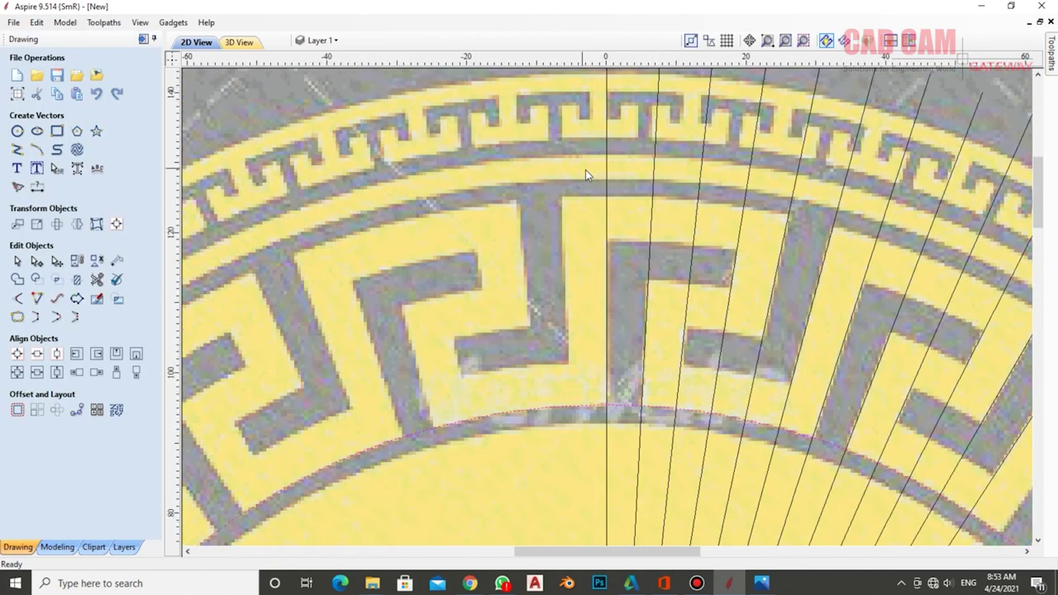
pyautogui.click(36, 187)
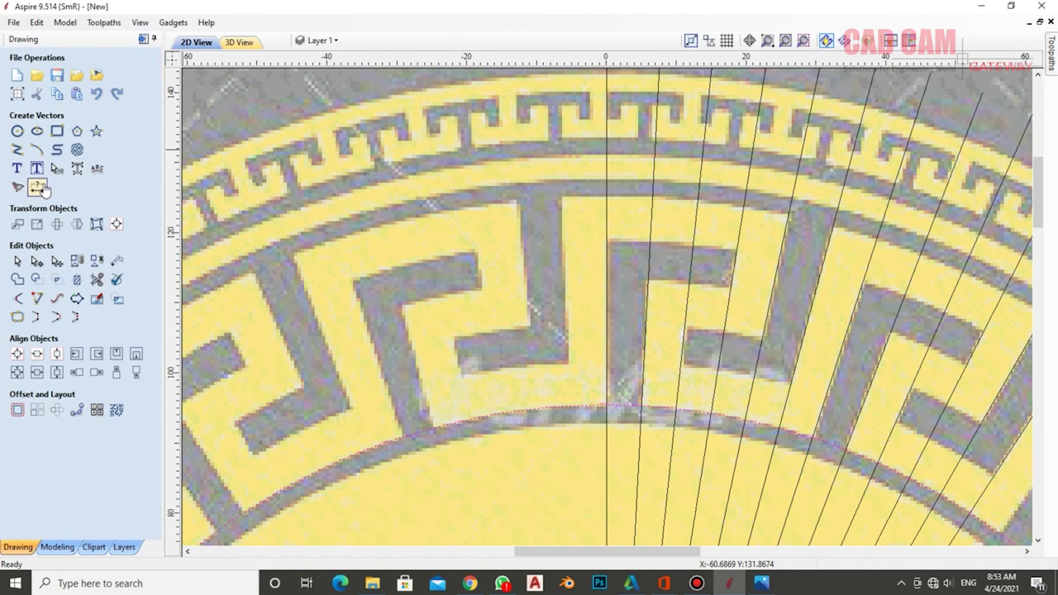
pyautogui.click(607, 408)
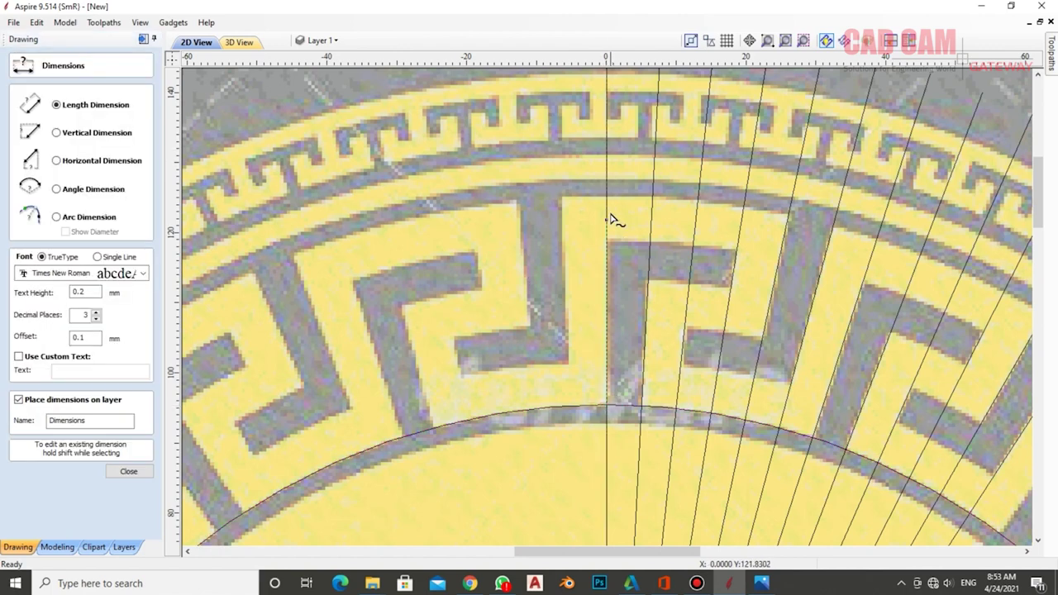
pyautogui.click(610, 199)
# Measure a key stroke's width of 5.892 mm
pyautogui.scroll(5, 594, 299)
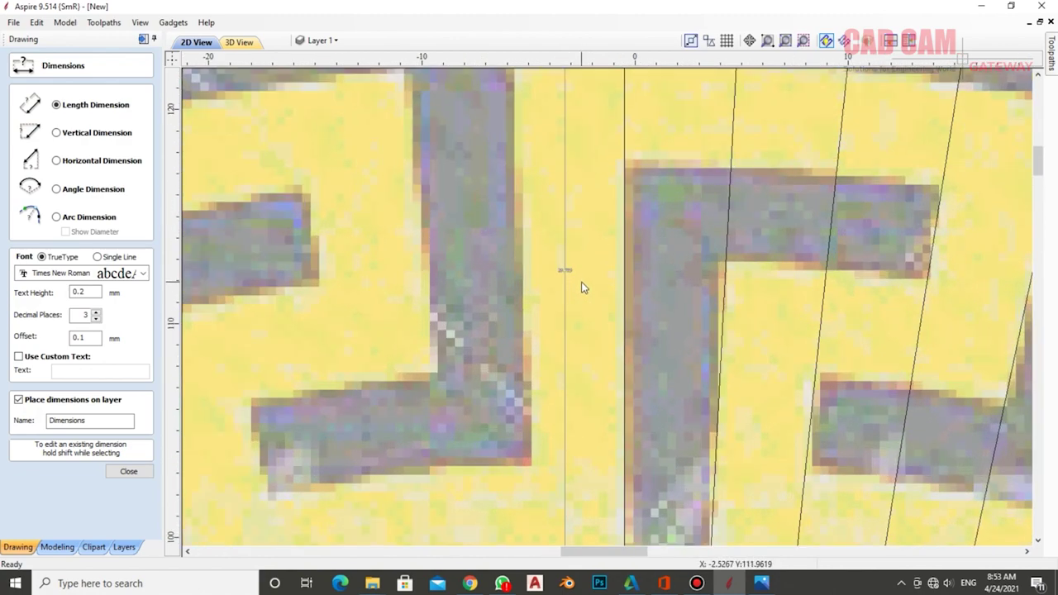
pyautogui.scroll(5, 559, 270)
pyautogui.scroll(4, 539, 257)
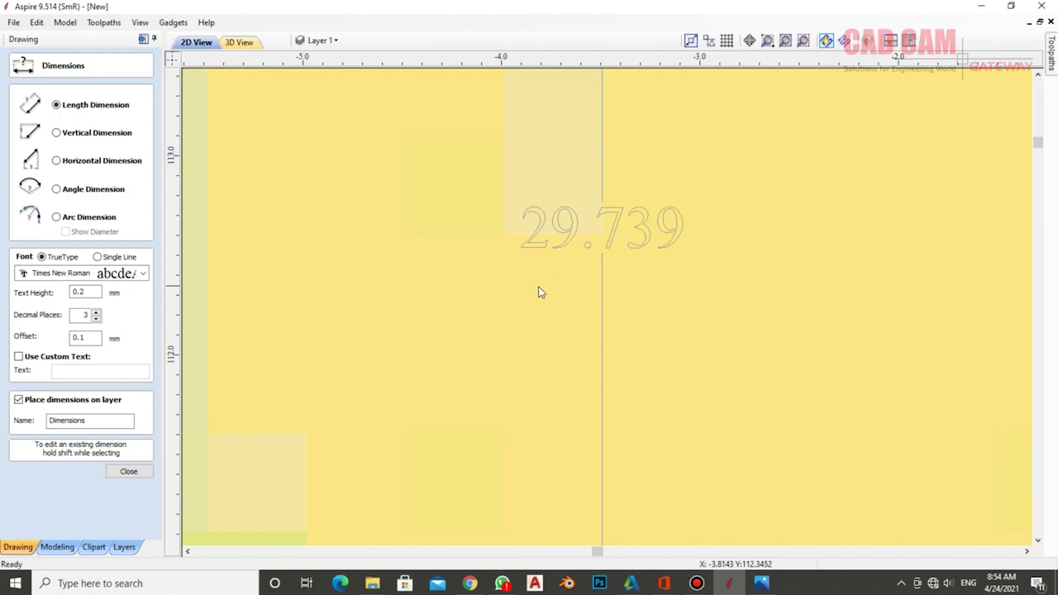
pyautogui.scroll(-4, 583, 262)
pyautogui.scroll(-4, 586, 256)
pyautogui.scroll(-4, 586, 255)
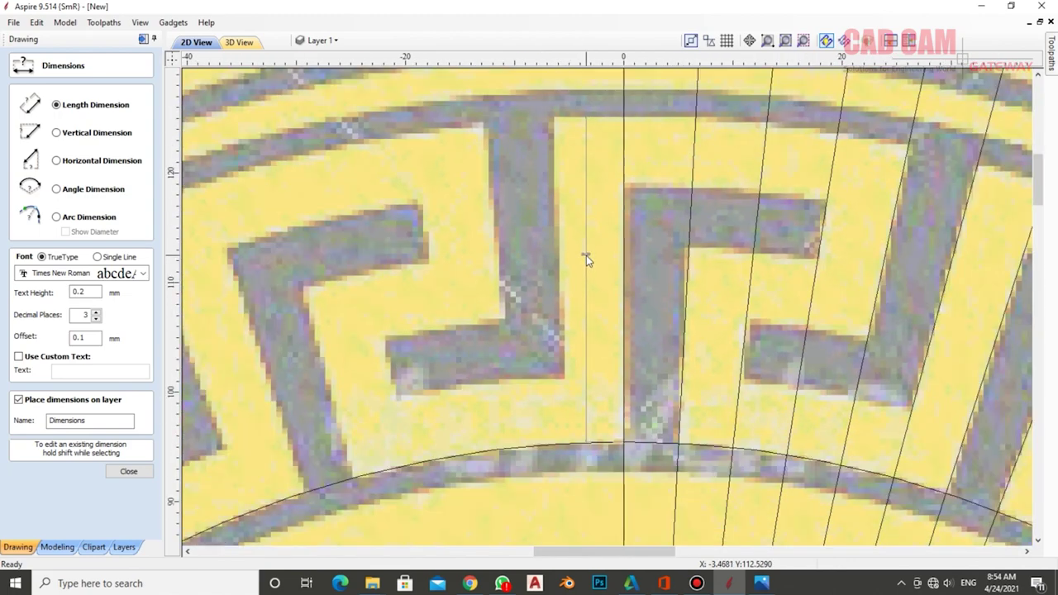
pyautogui.scroll(-2, 586, 256)
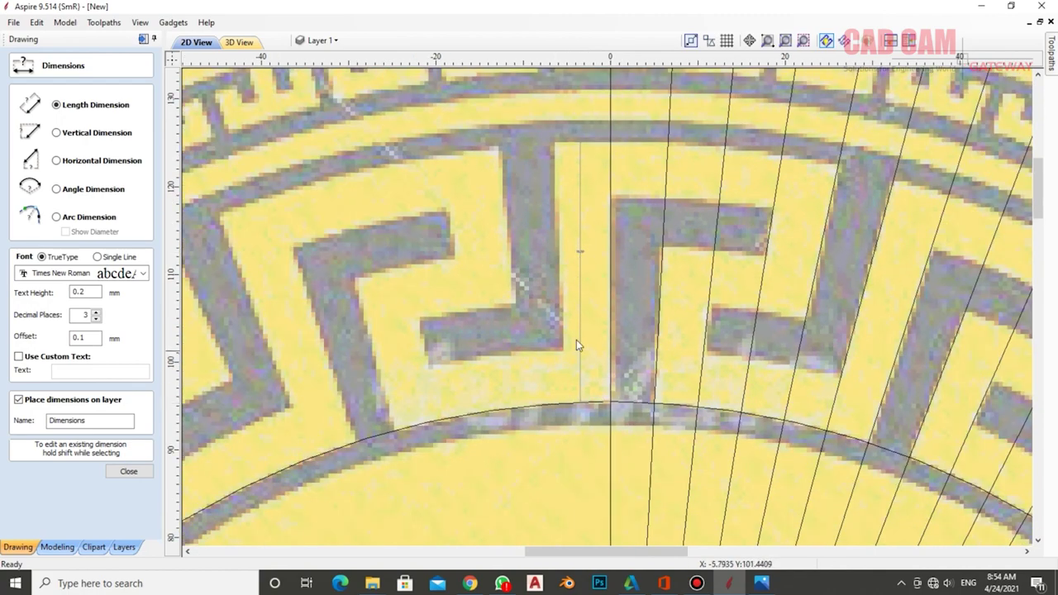
pyautogui.scroll(-1, 661, 326)
pyautogui.scroll(1, 772, 291)
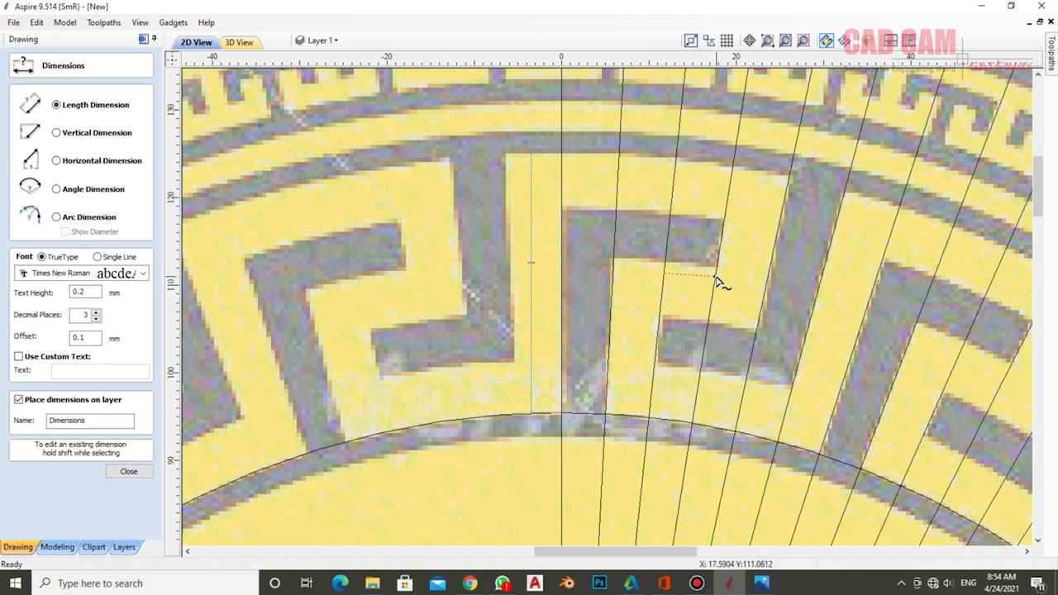
pyautogui.click(717, 279)
# Leave measuring mode and delete the temporary measurement dimensions
pyautogui.scroll(3, 693, 283)
pyautogui.scroll(3, 683, 285)
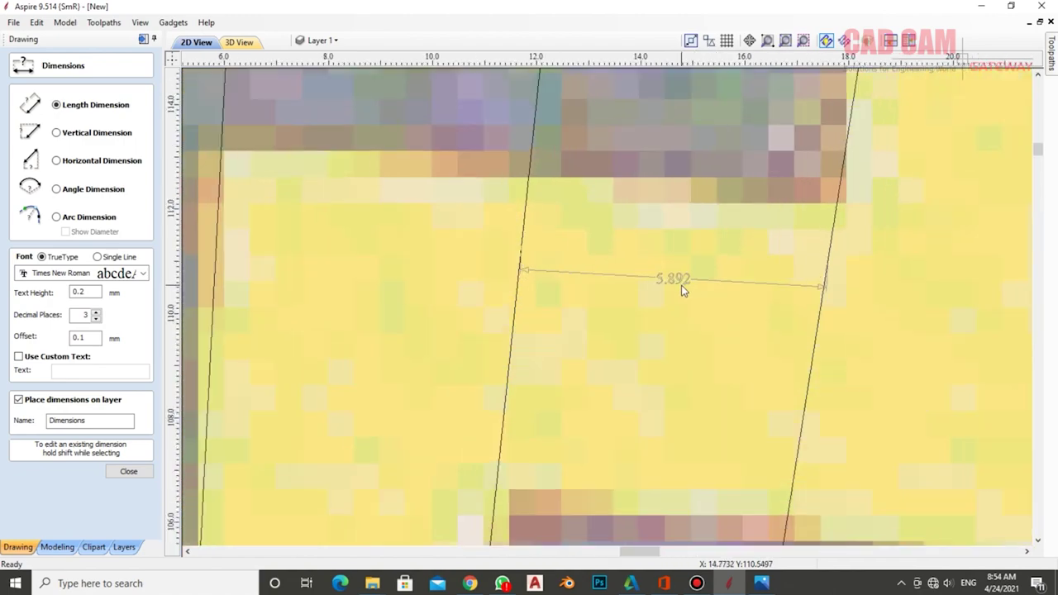
pyautogui.scroll(3, 679, 285)
pyautogui.scroll(2, 678, 285)
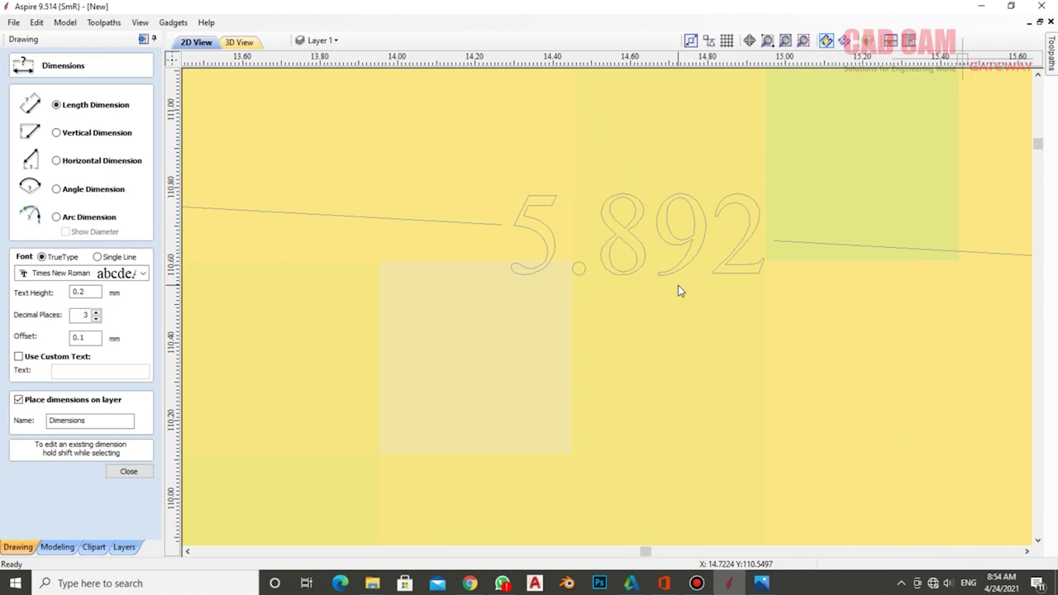
pyautogui.scroll(-3, 678, 285)
pyautogui.scroll(-3, 677, 285)
pyautogui.scroll(-2, 679, 285)
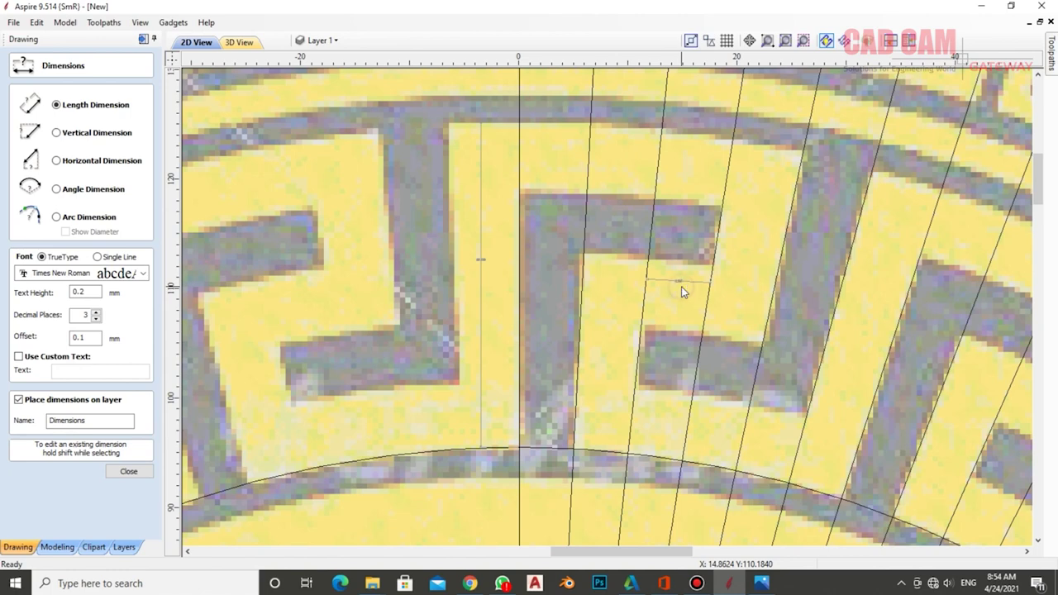
pyautogui.click(128, 471)
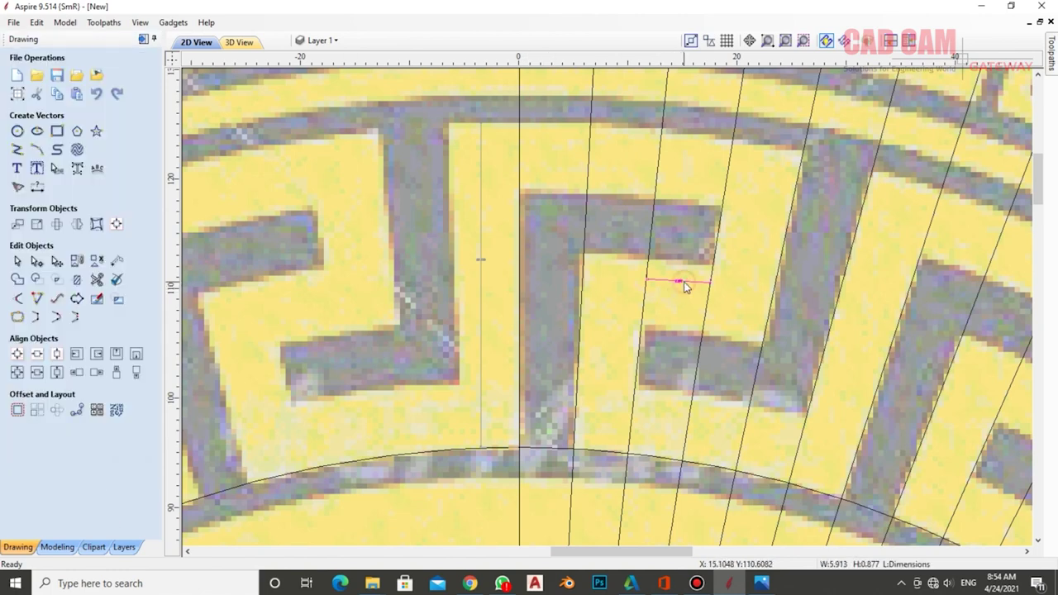
pyautogui.click(480, 260)
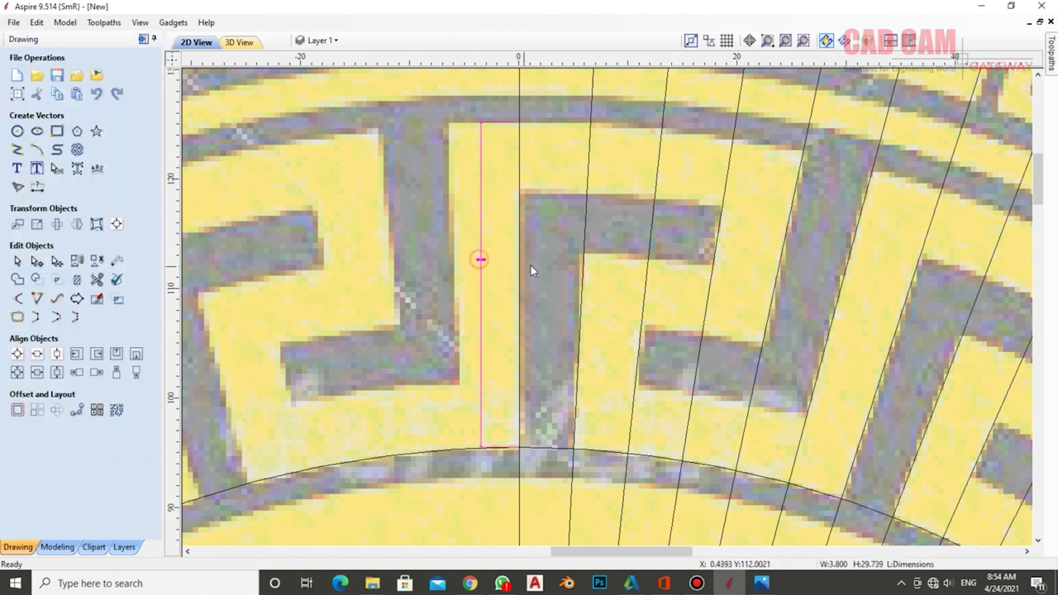
pyautogui.press('Delete')
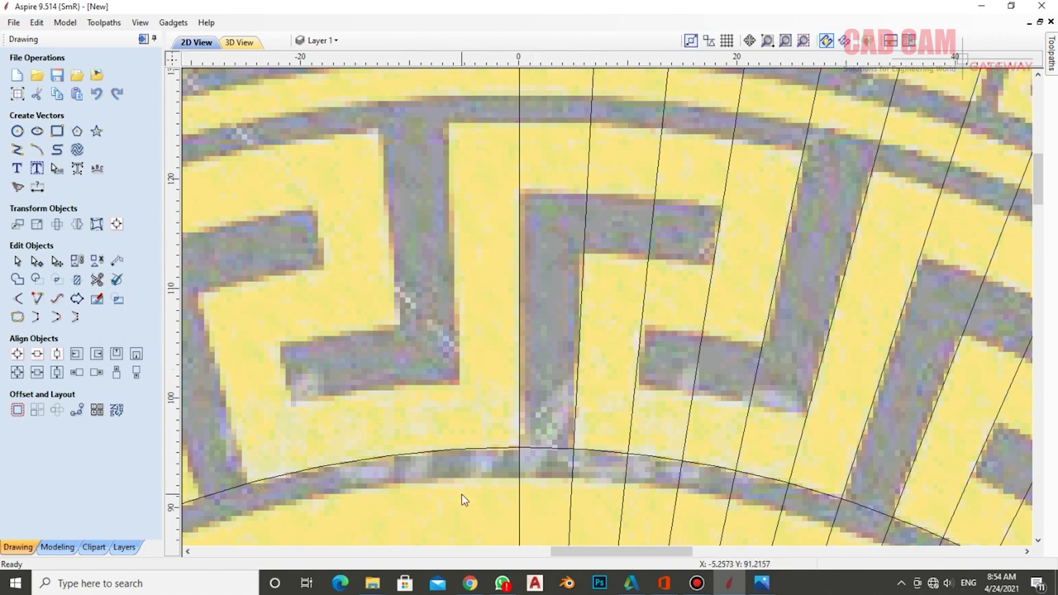
# Offset the 95.5 mm circle outwards by 5.9 mm six times across the key band
pyautogui.click(473, 451)
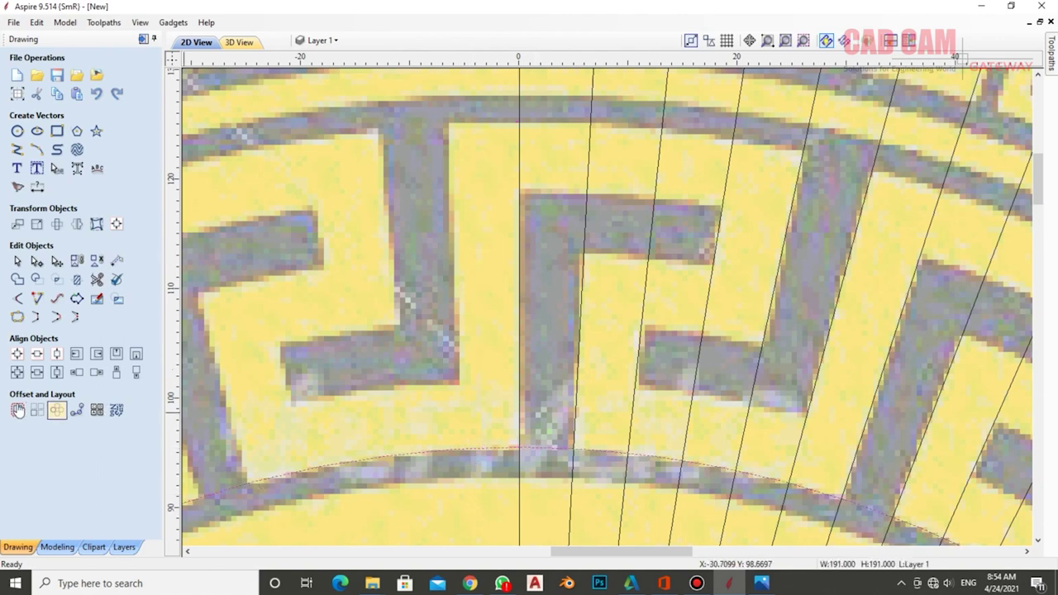
pyautogui.click(18, 406)
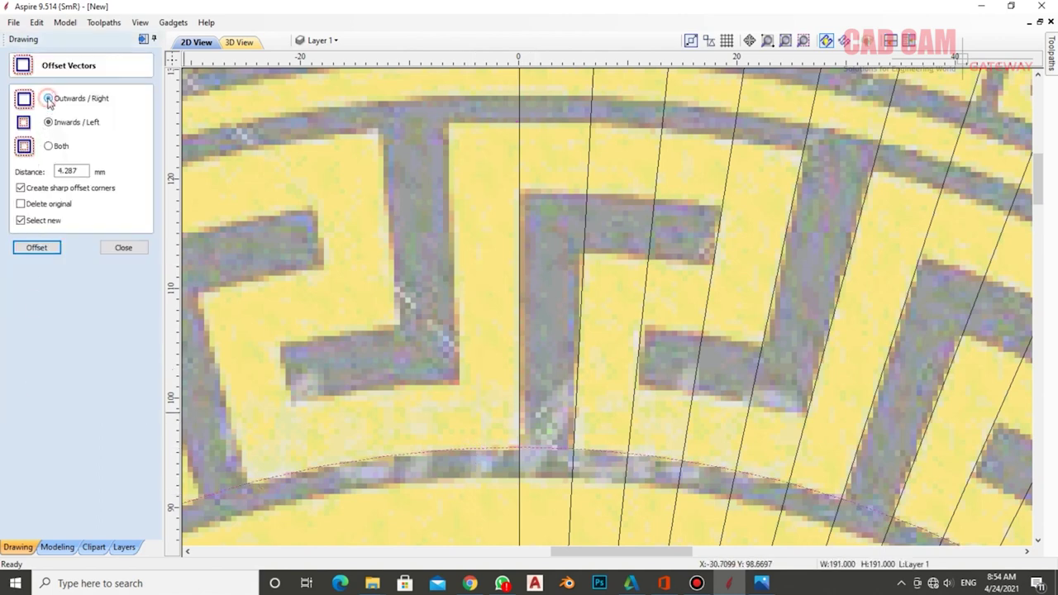
pyautogui.click(48, 99)
pyautogui.moveTo(87, 171); pyautogui.dragTo(15, 172)
pyautogui.write('9')
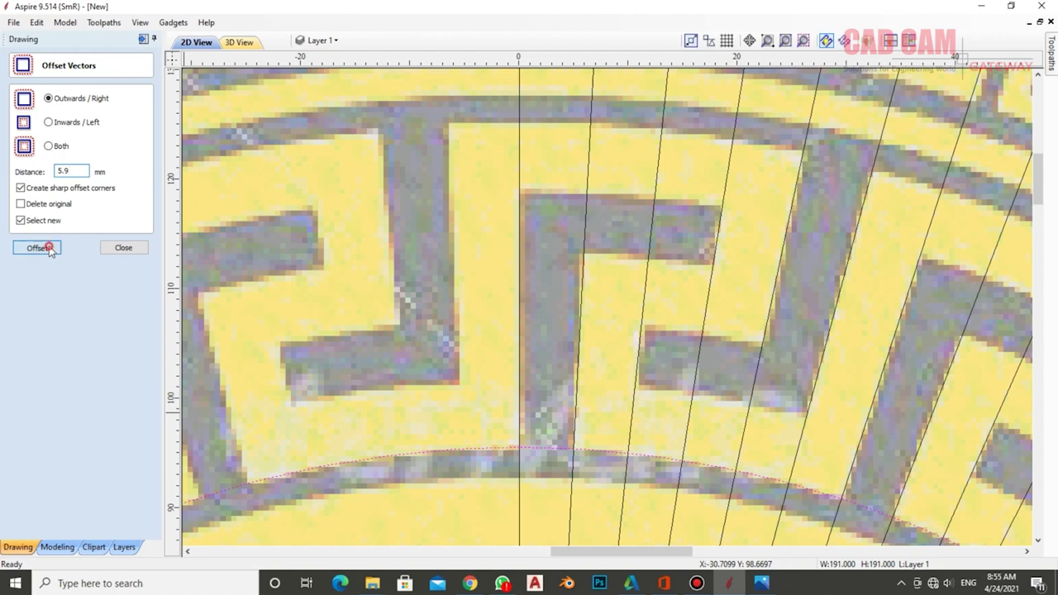
pyautogui.click(37, 248)
pyautogui.click(37, 248)
pyautogui.click(37, 248)
pyautogui.click(37, 248)
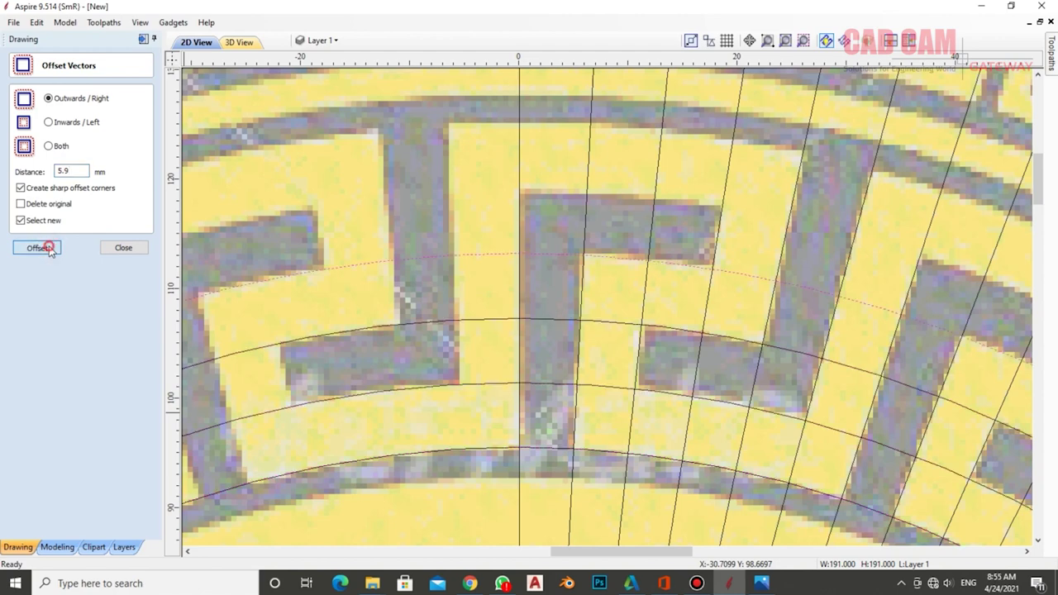
pyautogui.click(37, 248)
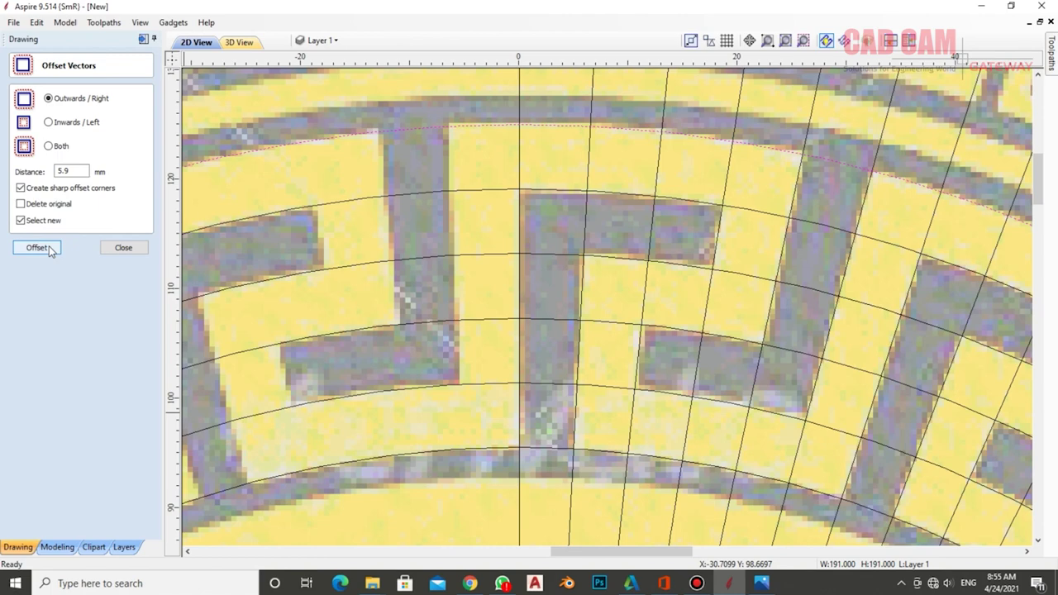
pyautogui.click(51, 250)
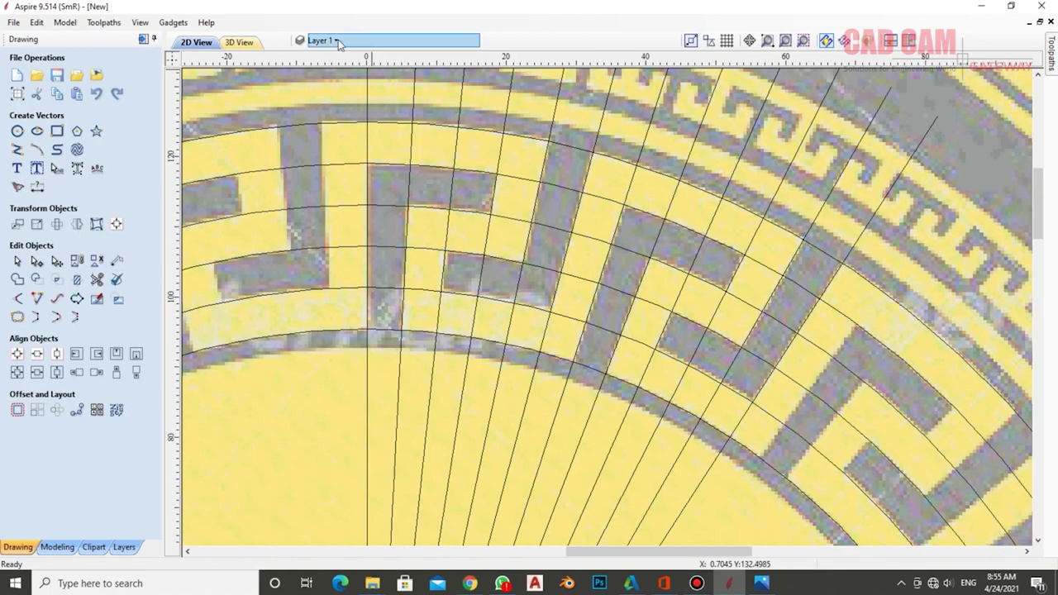
# Create a new layer named 'Design', colour it red, and make it the active layer
pyautogui.click(338, 43)
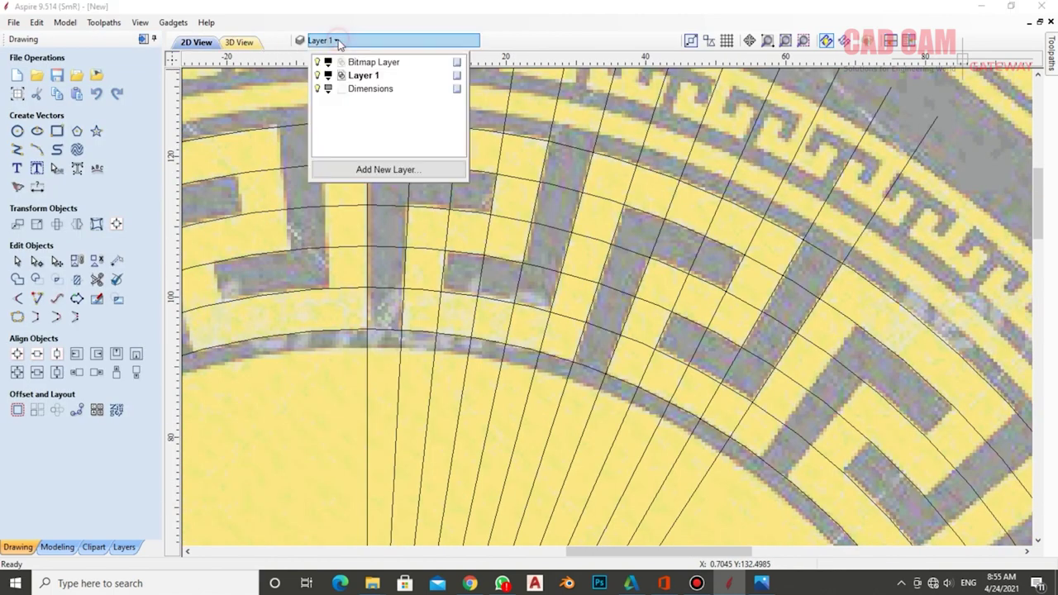
pyautogui.click(359, 170)
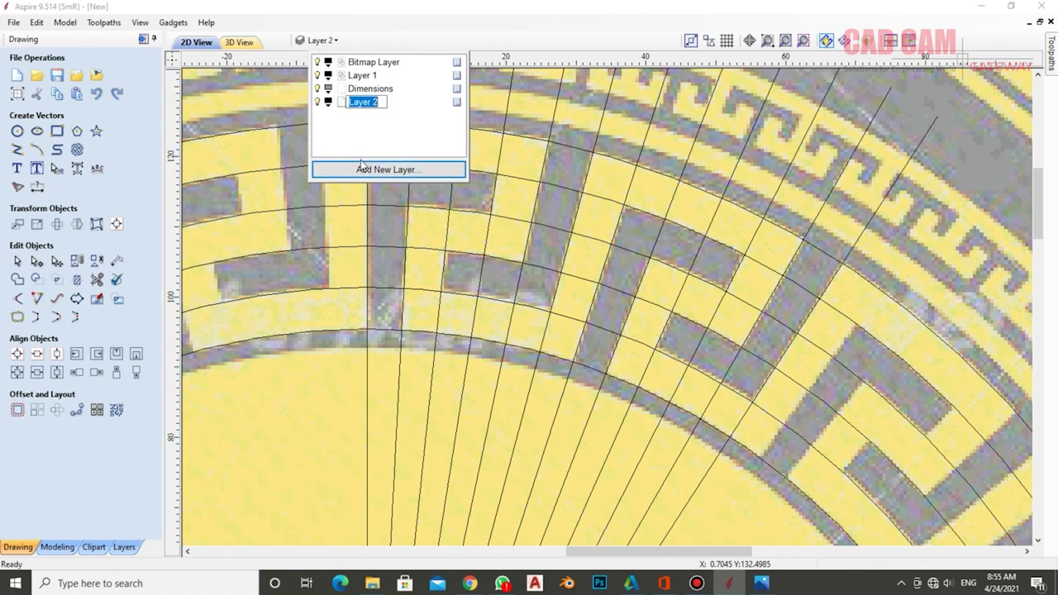
pyautogui.write('Design')
pyautogui.click(331, 104)
pyautogui.click(333, 159)
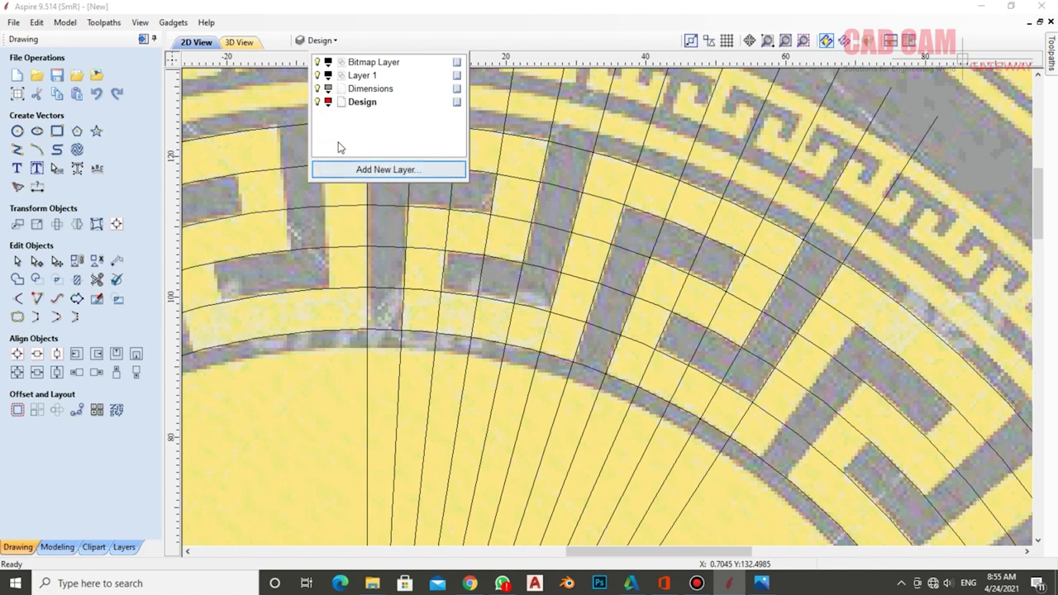
pyautogui.click(398, 113)
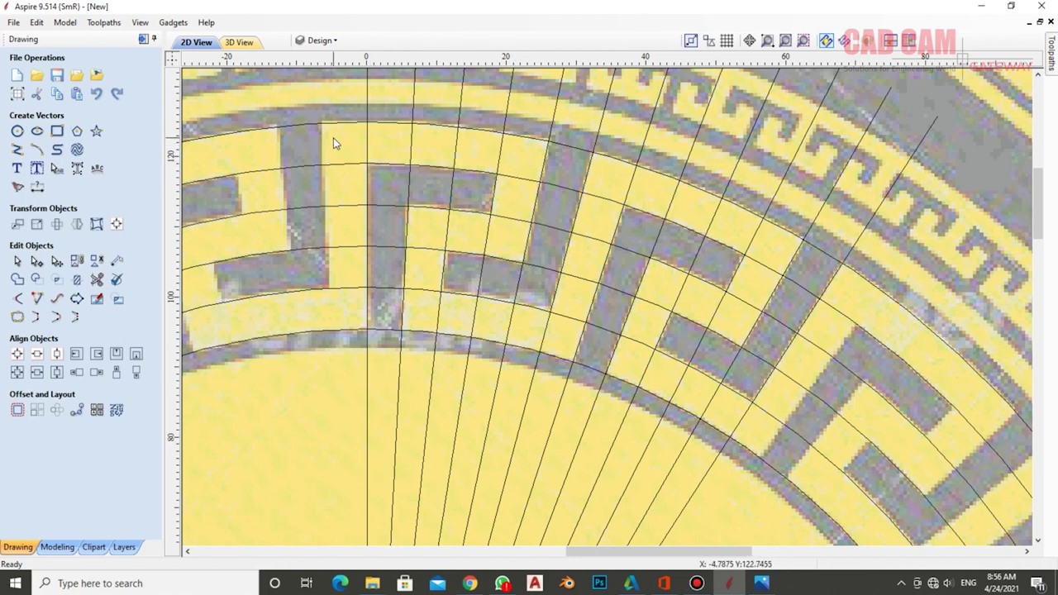
# Select a near-vertical radial line, leaving the vertical centre line unselected
pyautogui.click(412, 147)
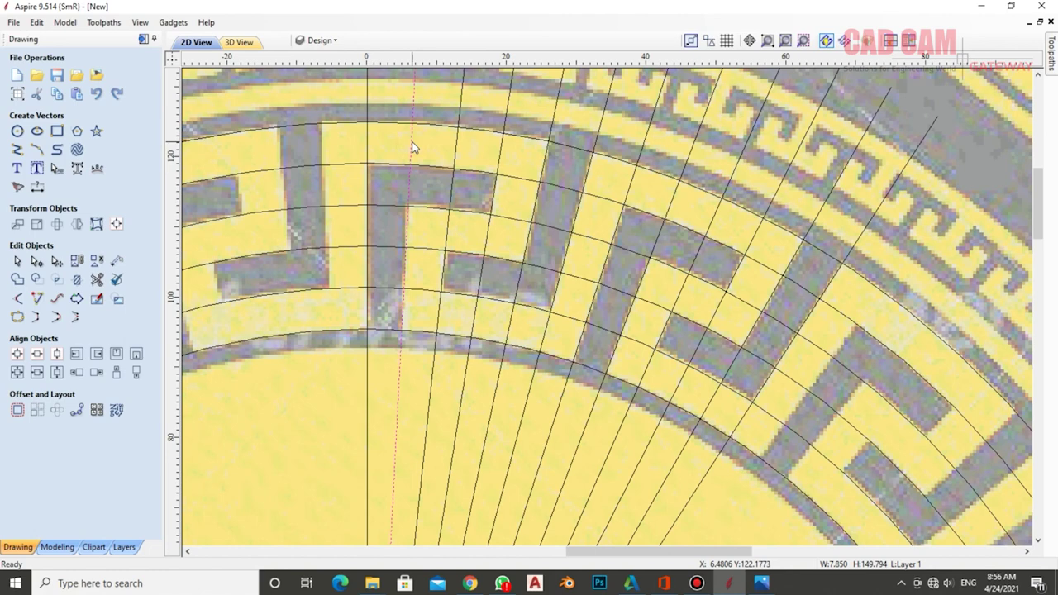
pyautogui.keyDown('shift'); pyautogui.click(368, 147); pyautogui.keyUp('shift')
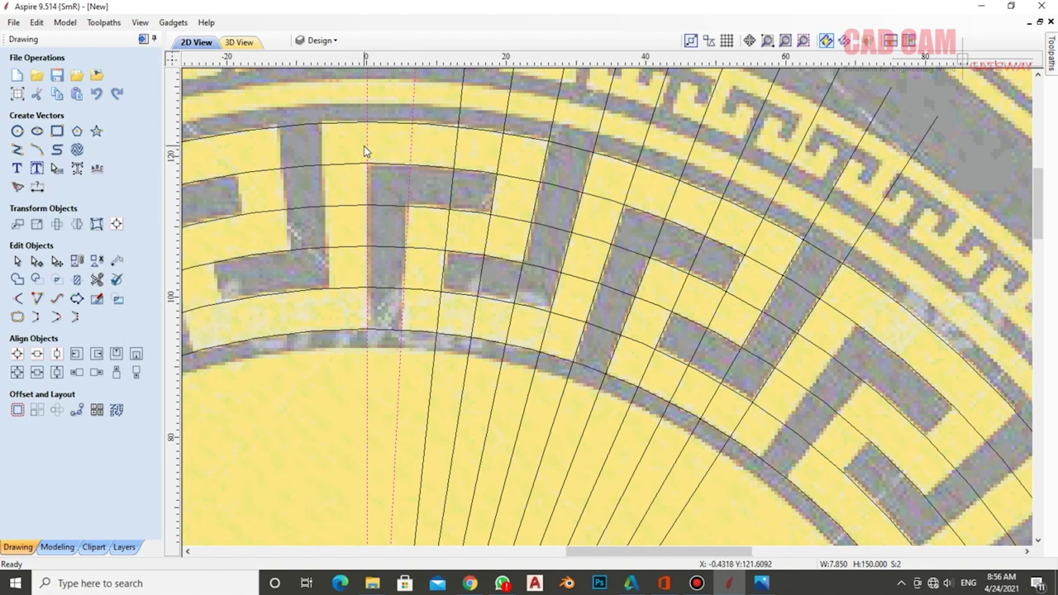
pyautogui.keyDown('ctrl'); pyautogui.click(366, 146); pyautogui.keyUp('ctrl')
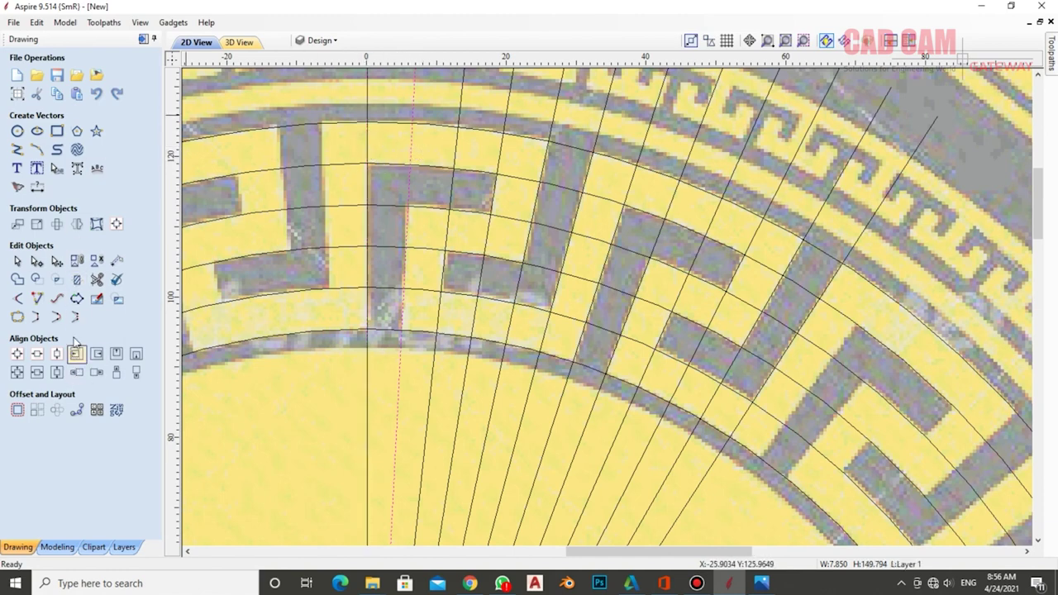
# Mirror a copy of the selected radial line to the left of the centre line
pyautogui.click(76, 224)
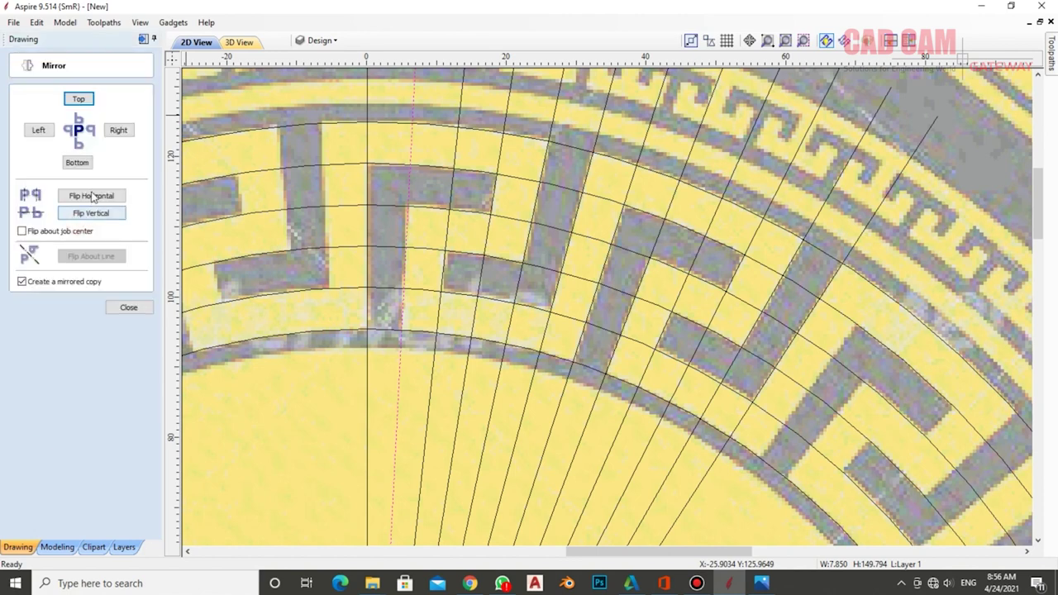
pyautogui.click(42, 132)
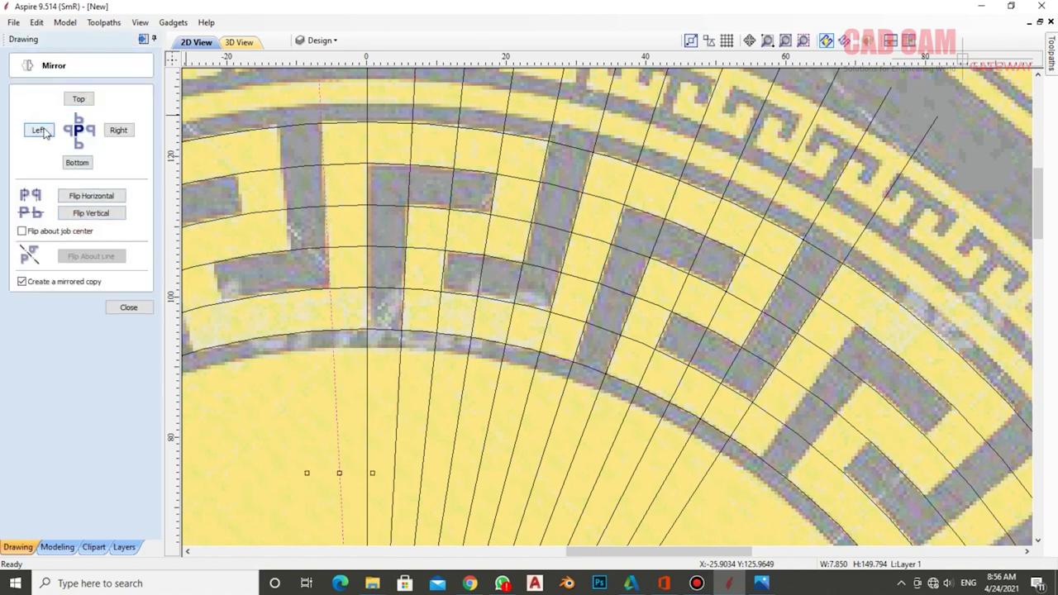
pyautogui.click(302, 146)
# Deselect the background medallion image and zoom back in on the fan
pyautogui.scroll(-3, 465, 184)
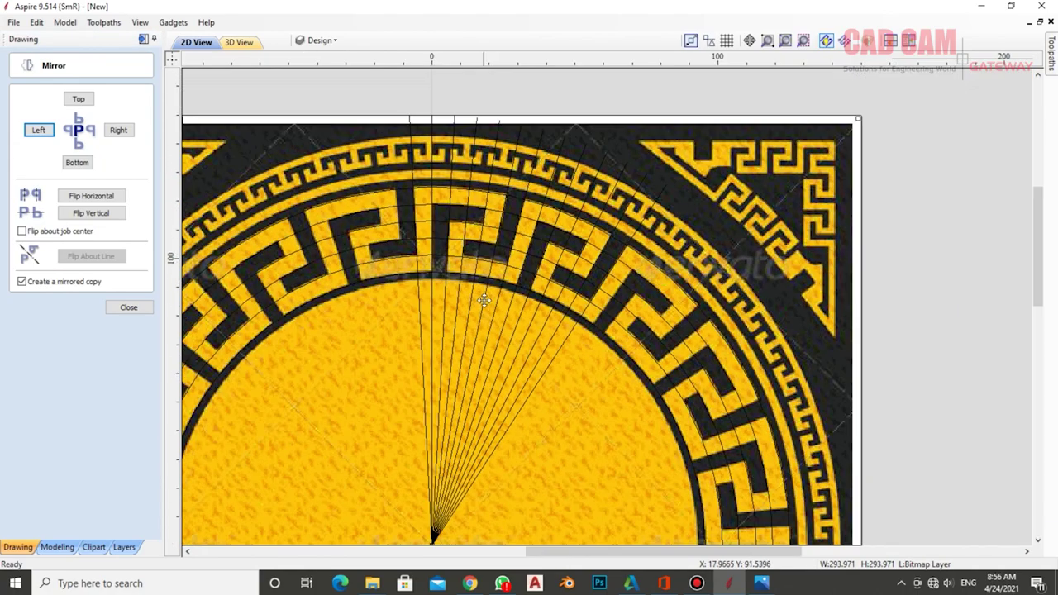
pyautogui.click(498, 95)
pyautogui.scroll(2, 479, 165)
pyautogui.scroll(2, 456, 232)
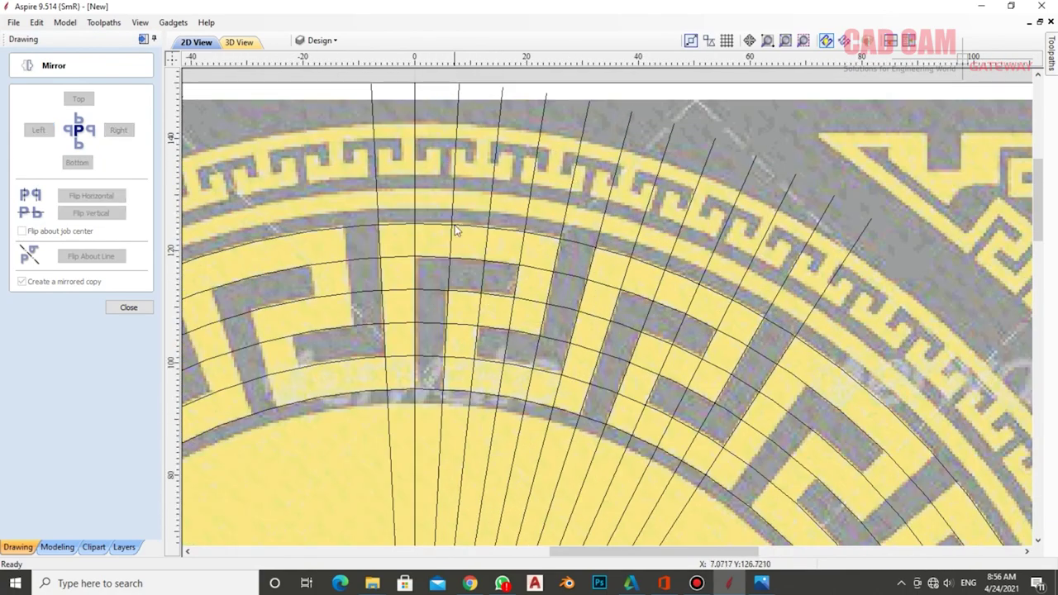
pyautogui.scroll(3, 436, 266)
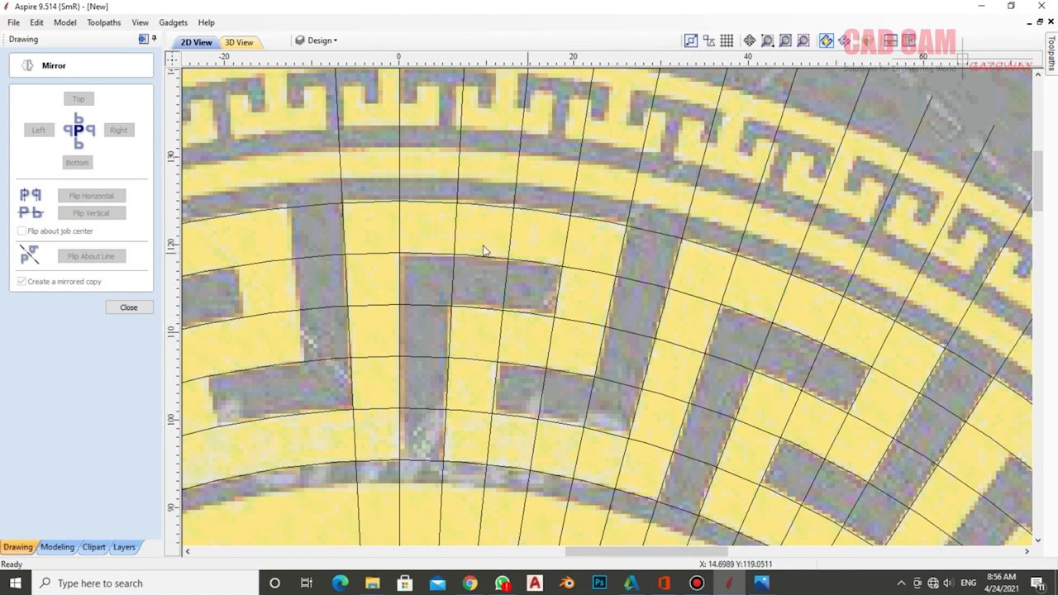
# Close Mirror and trim the first stray arc pieces around the key with Interactive Vector Trim
pyautogui.click(128, 307)
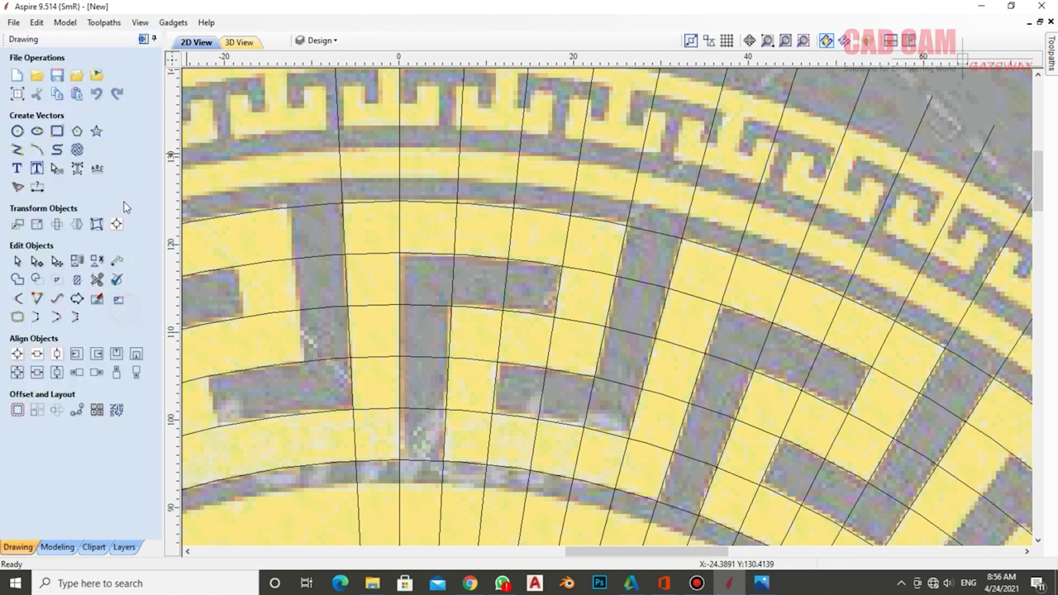
pyautogui.click(97, 280)
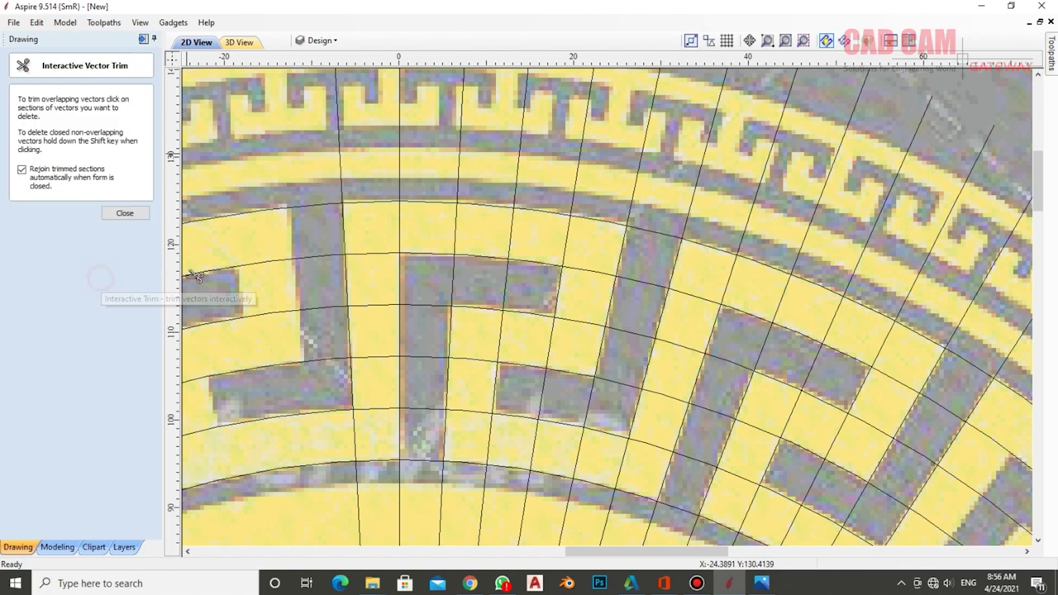
pyautogui.click(332, 203)
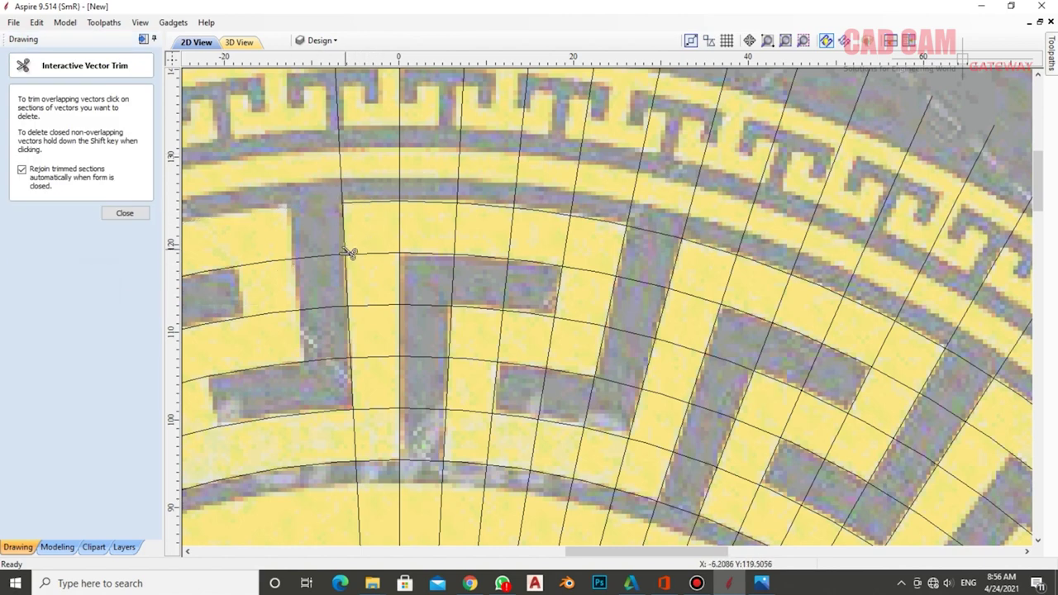
pyautogui.click(376, 254)
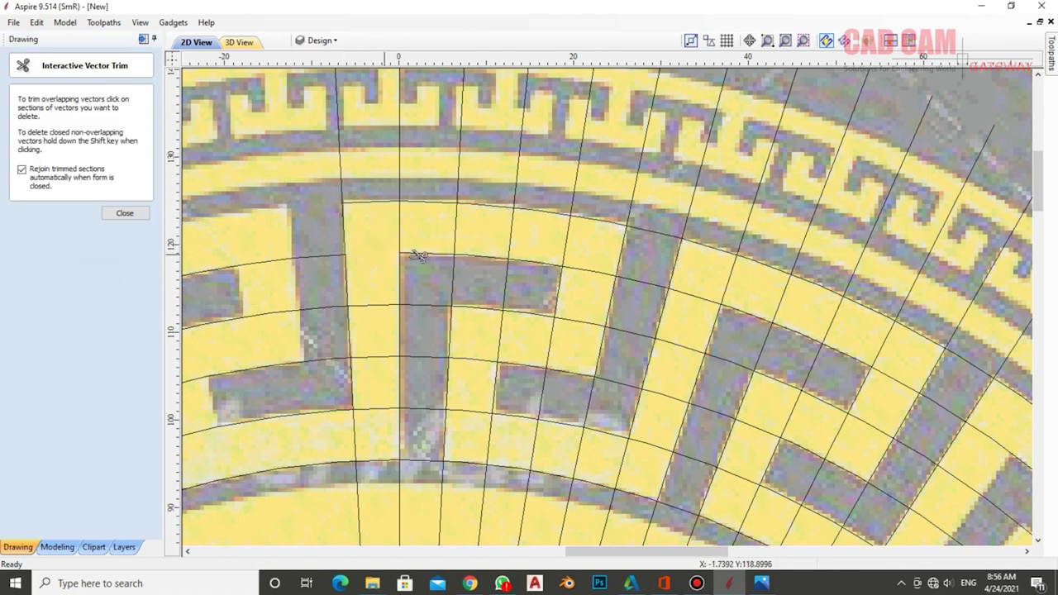
pyautogui.click(588, 270)
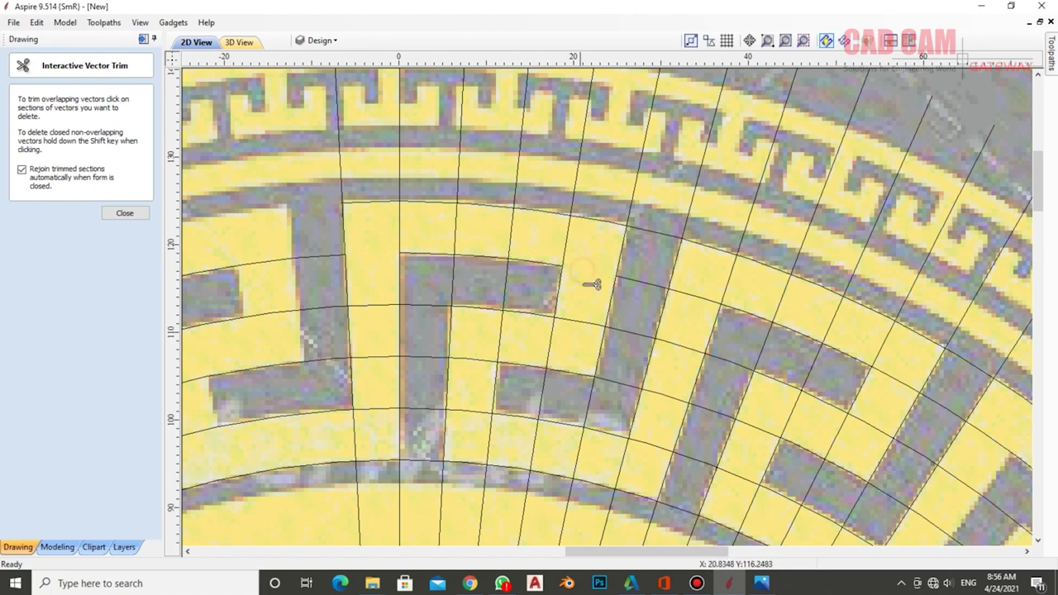
pyautogui.click(576, 319)
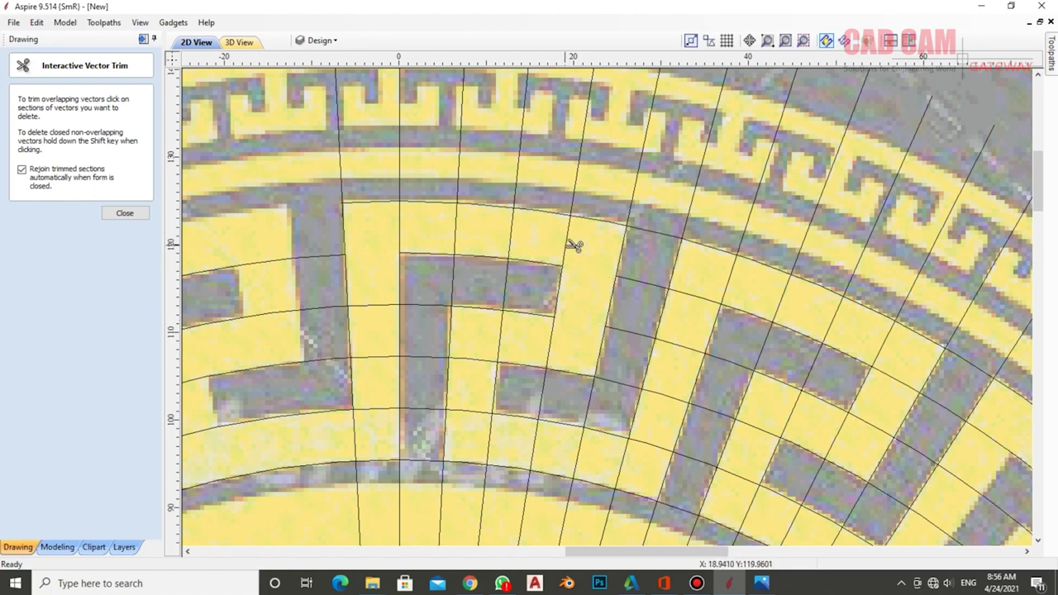
# Trim the short radial and arc pieces above and inside the grey band
pyautogui.click(510, 238)
pyautogui.click(457, 236)
pyautogui.click(400, 230)
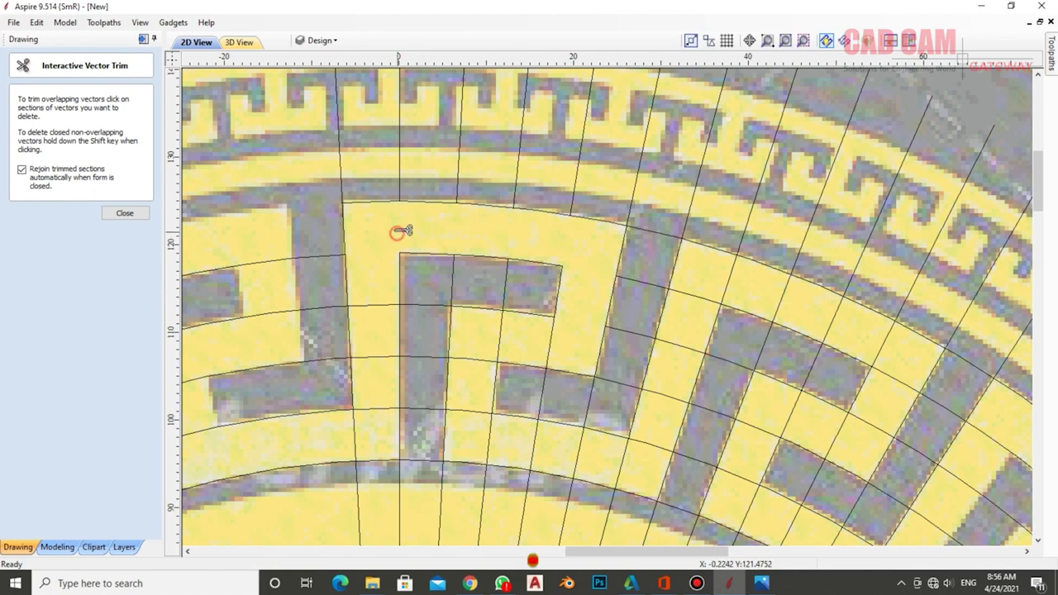
pyautogui.click(507, 286)
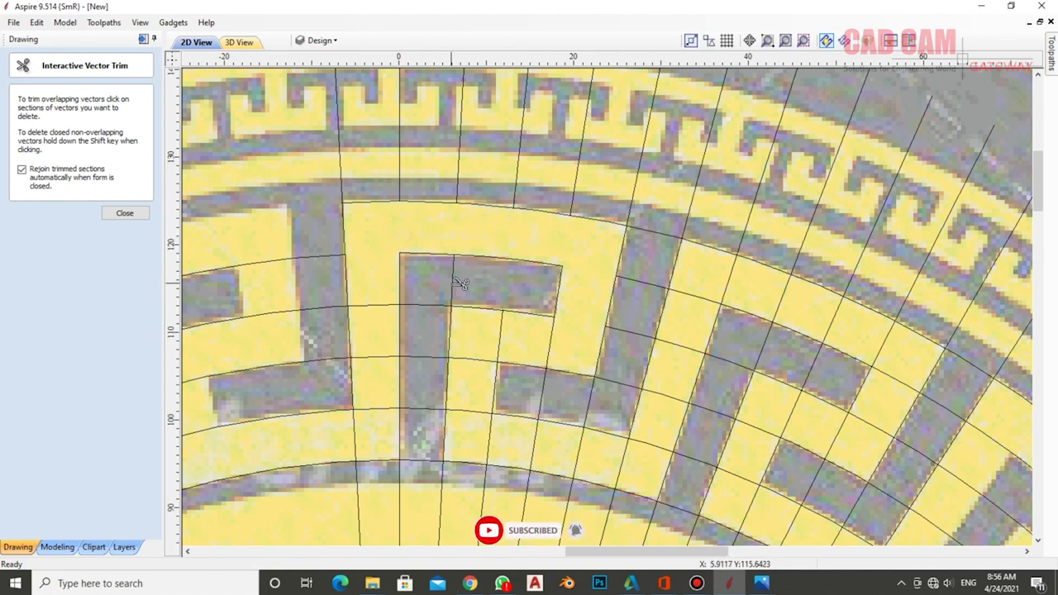
pyautogui.click(453, 285)
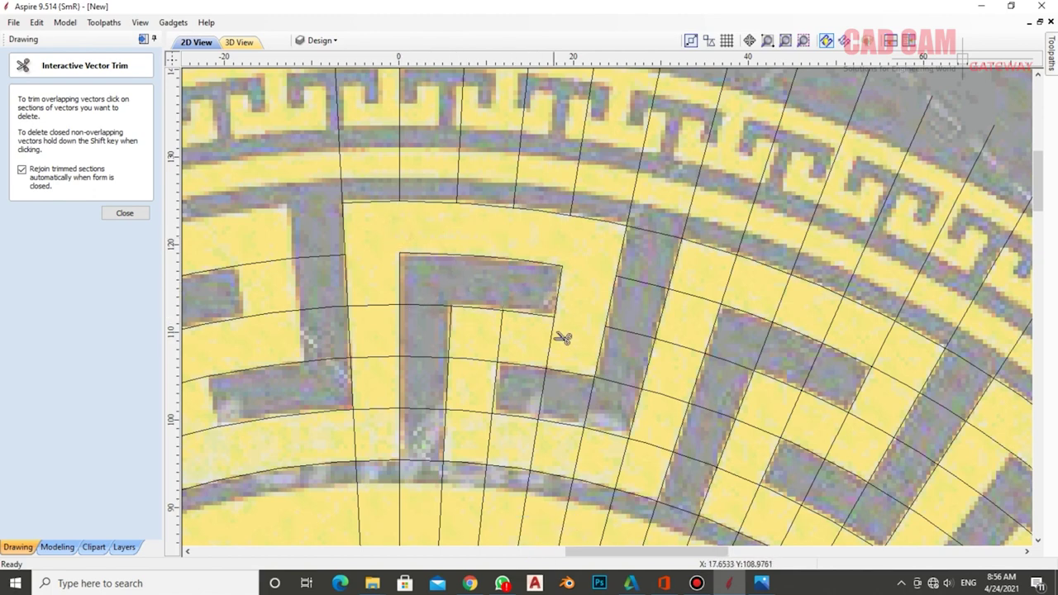
pyautogui.click(426, 304)
pyautogui.click(497, 331)
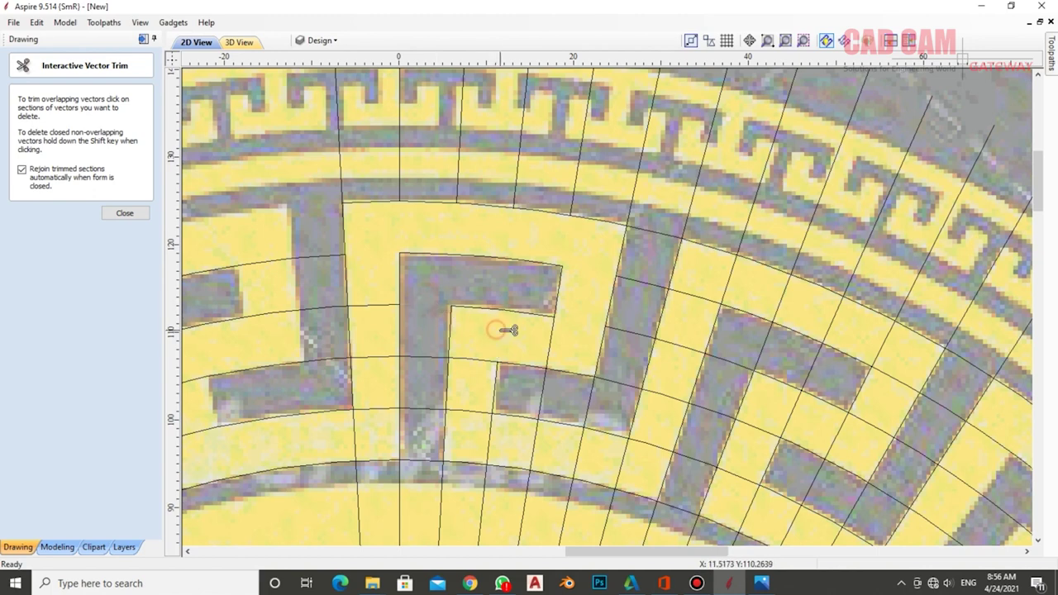
pyautogui.click(551, 337)
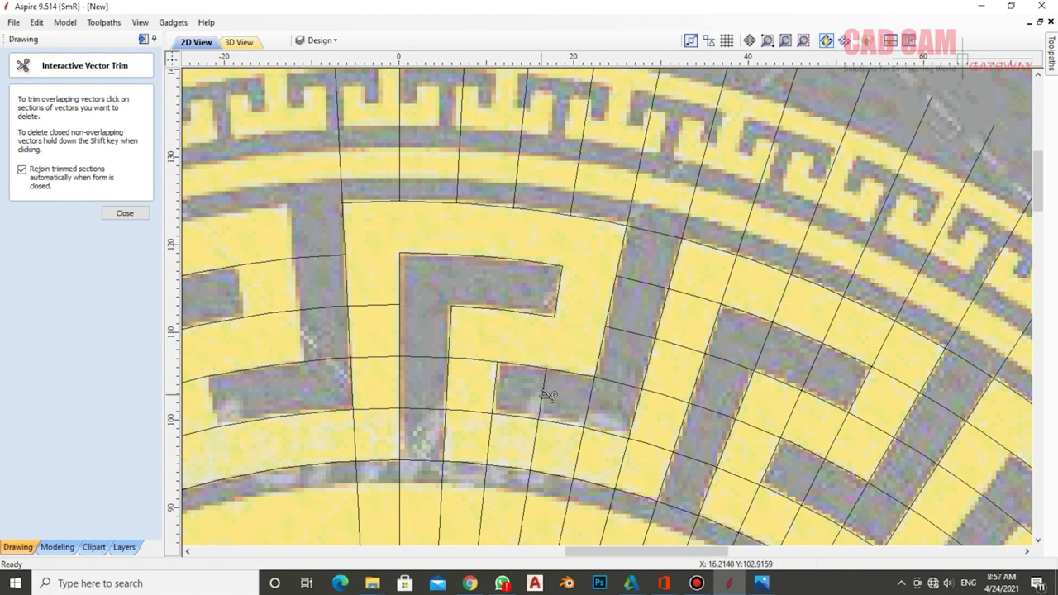
# Trim the arc pieces right of the grey bar and radial ends above the outer arc
pyautogui.click(613, 384)
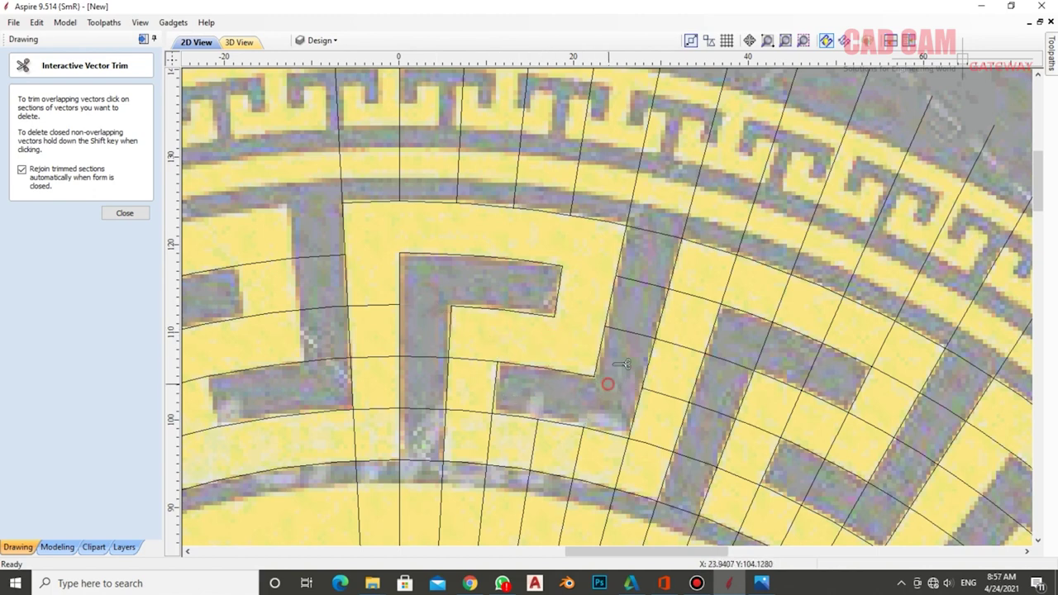
pyautogui.click(628, 333)
pyautogui.click(644, 286)
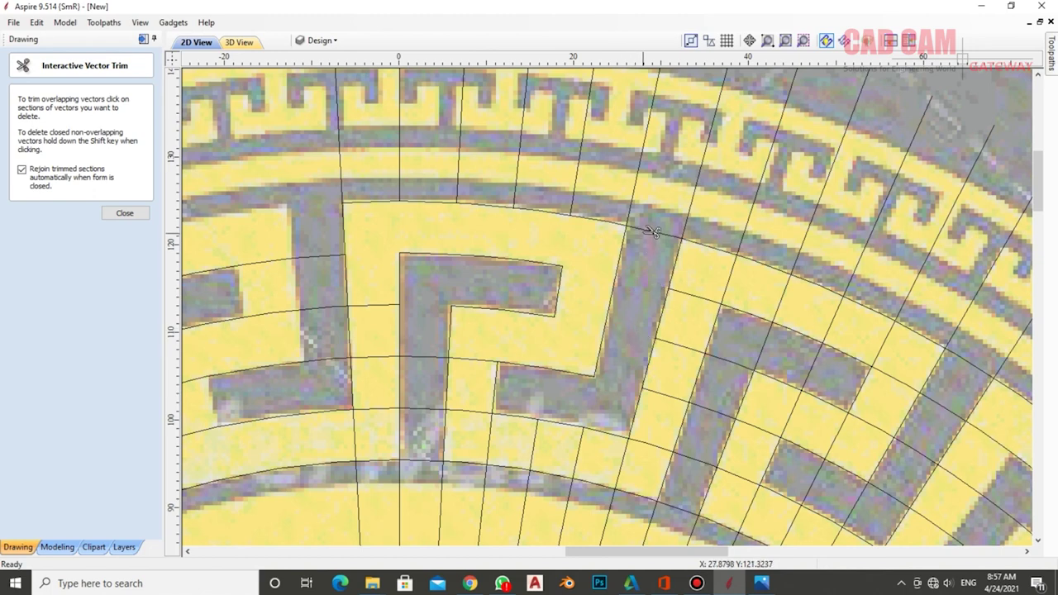
pyautogui.click(634, 208)
pyautogui.click(570, 200)
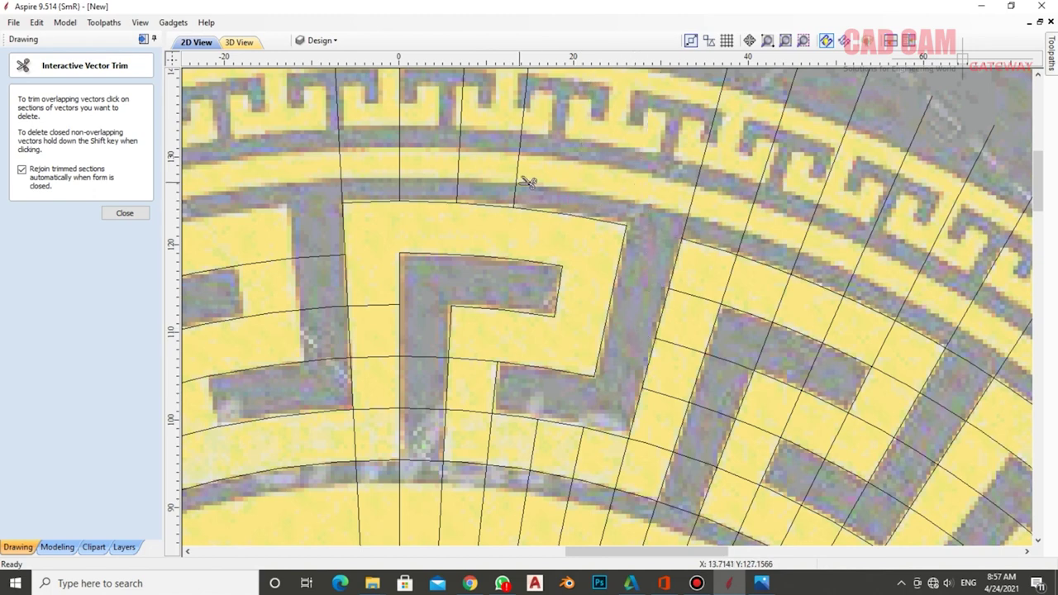
pyautogui.click(521, 180)
pyautogui.click(460, 177)
pyautogui.click(402, 177)
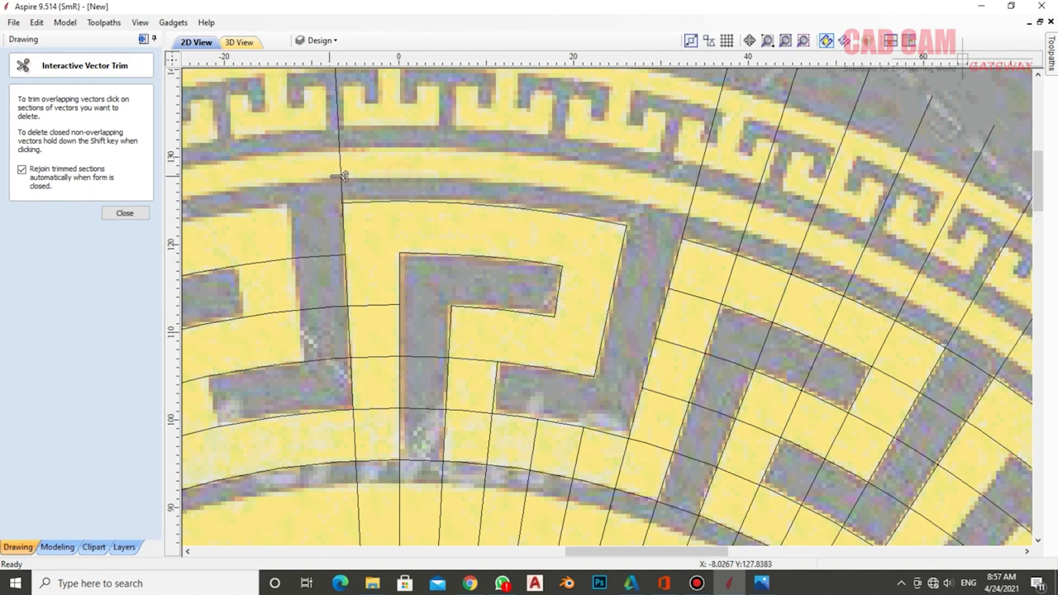
pyautogui.click(339, 176)
# Trim arc pieces left of the motif, leftover loop segments, and lower-edge arcs
pyautogui.click(326, 258)
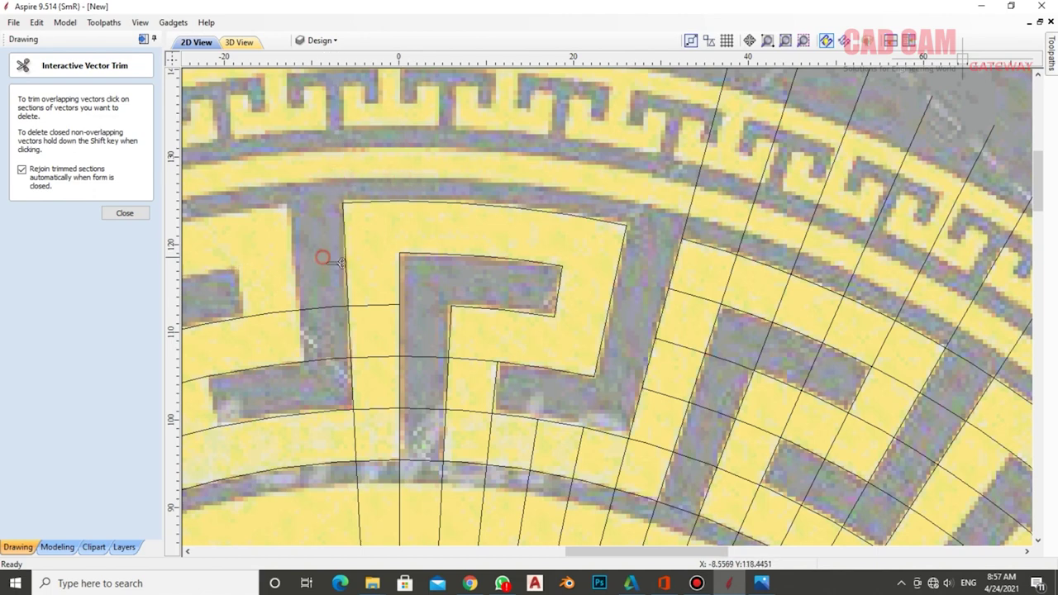
pyautogui.click(332, 306)
pyautogui.click(341, 360)
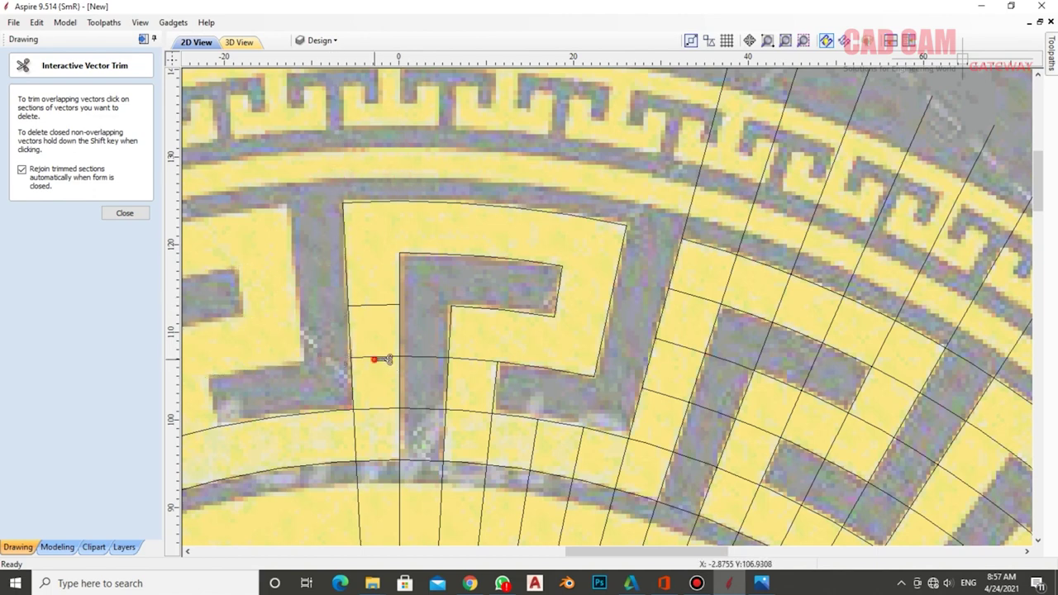
pyautogui.click(381, 360)
pyautogui.click(386, 306)
pyautogui.click(423, 358)
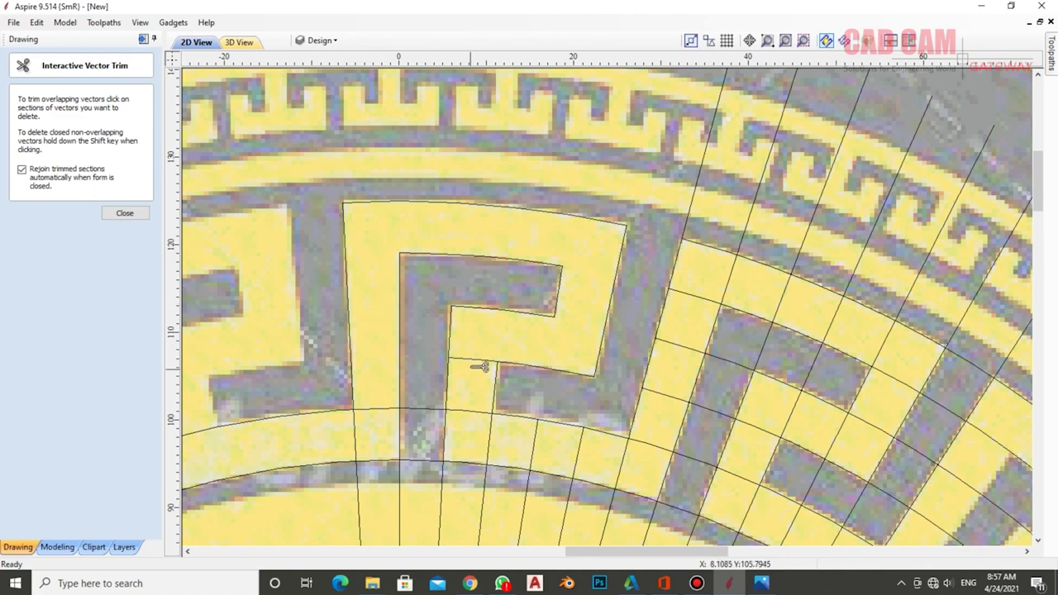
pyautogui.click(474, 361)
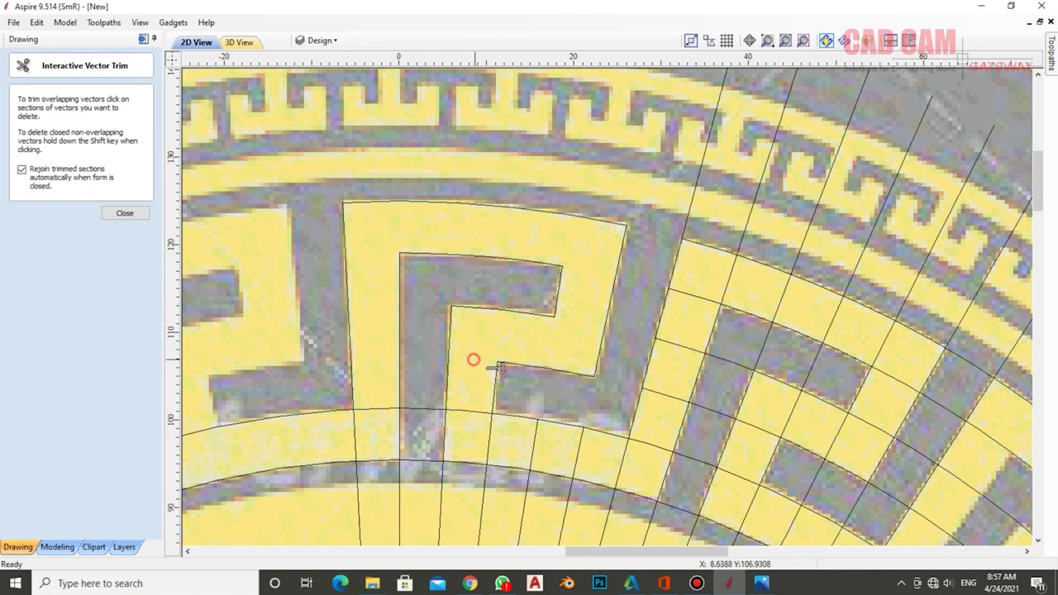
pyautogui.click(476, 413)
pyautogui.click(385, 407)
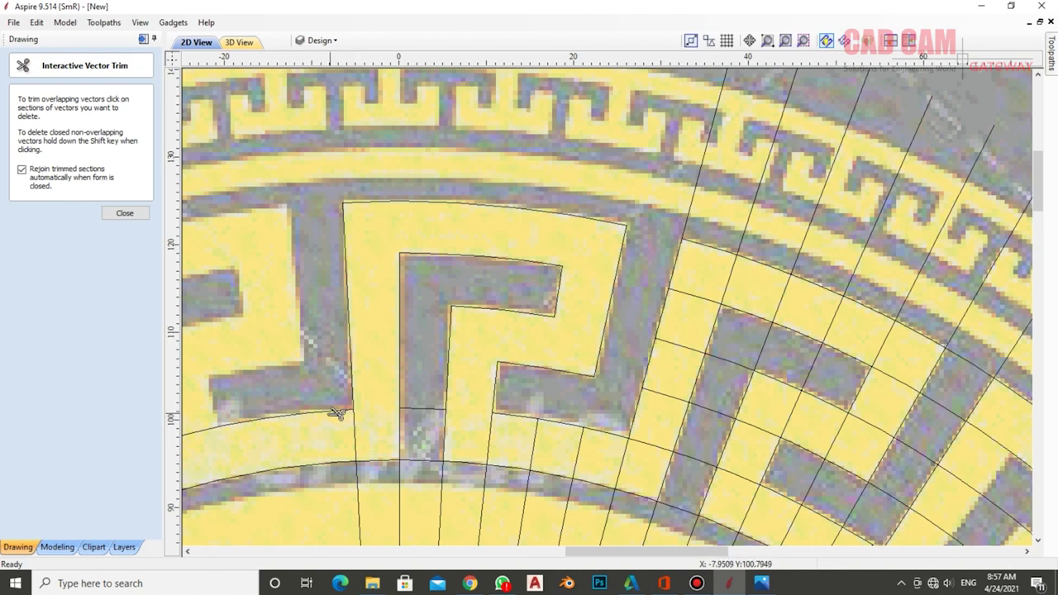
# Trim the pieces below the lower arc, lines crossing the yellow band, and the slanted segment
pyautogui.click(356, 427)
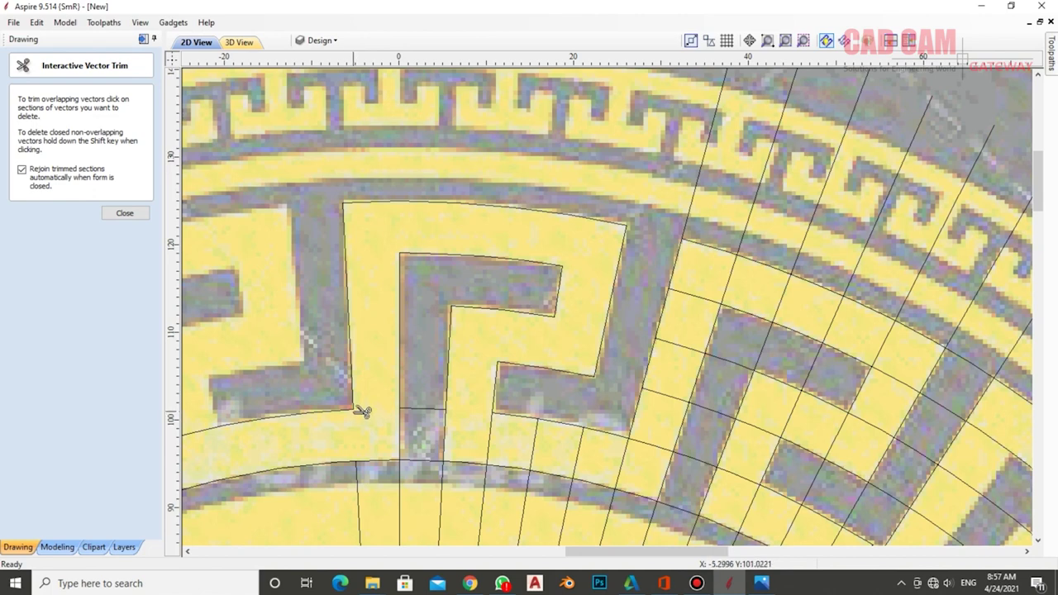
pyautogui.click(417, 408)
pyautogui.click(399, 484)
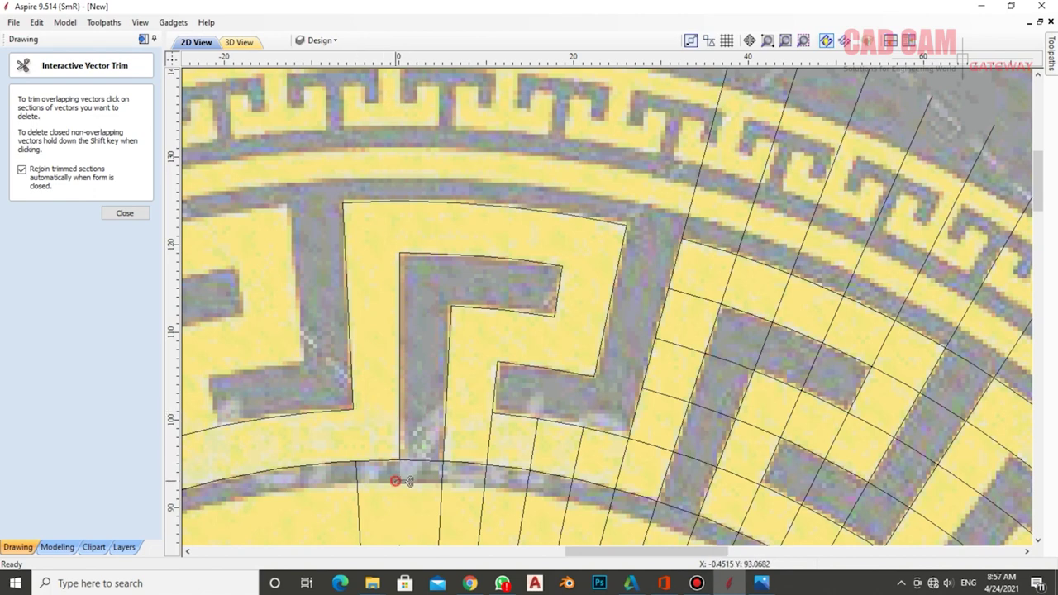
pyautogui.click(360, 487)
pyautogui.click(428, 461)
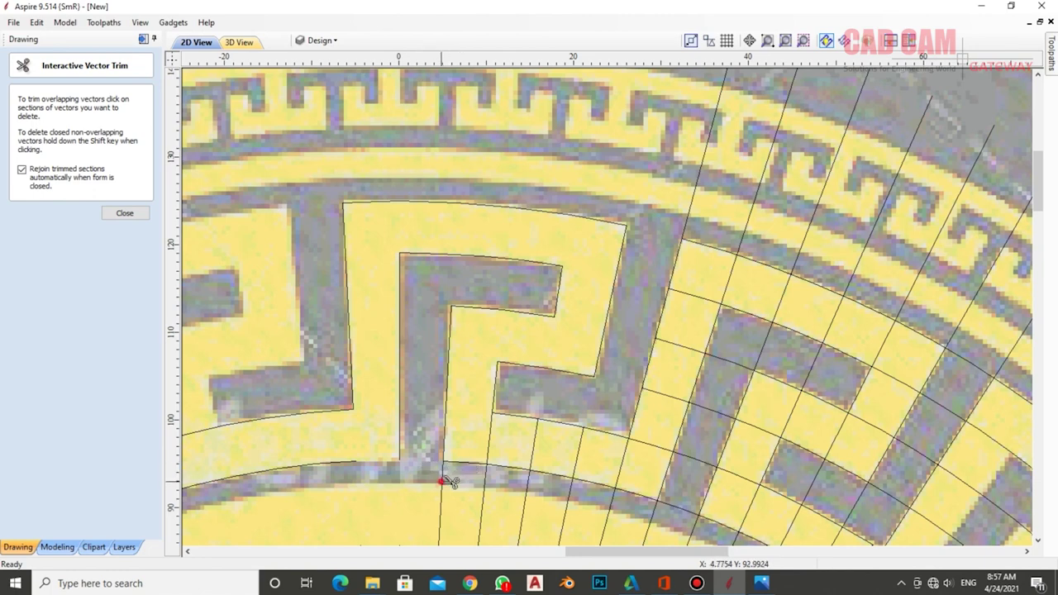
pyautogui.click(442, 486)
pyautogui.click(486, 483)
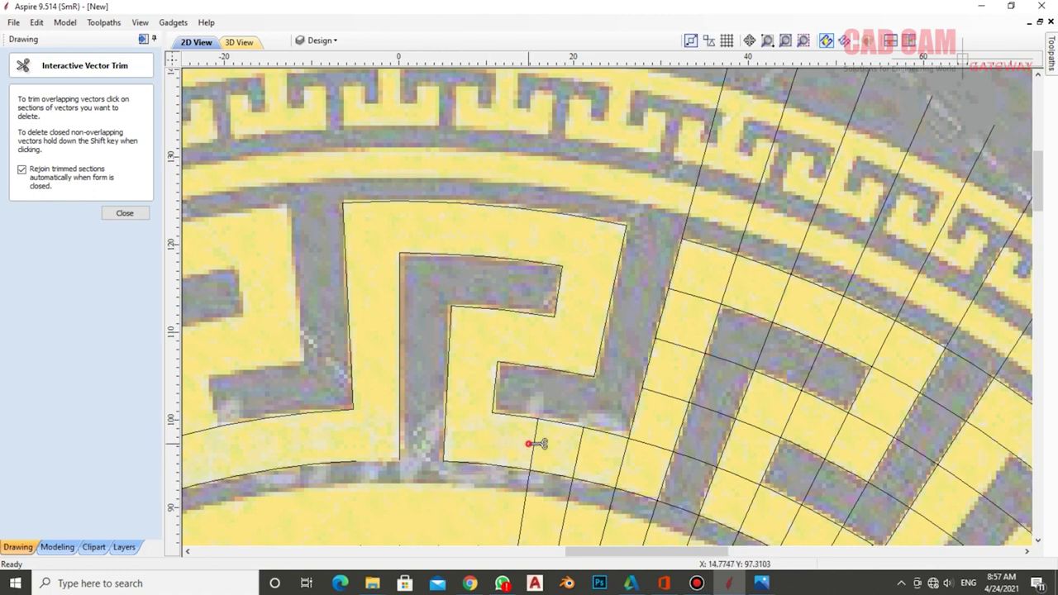
pyautogui.click(534, 441)
pyautogui.click(579, 448)
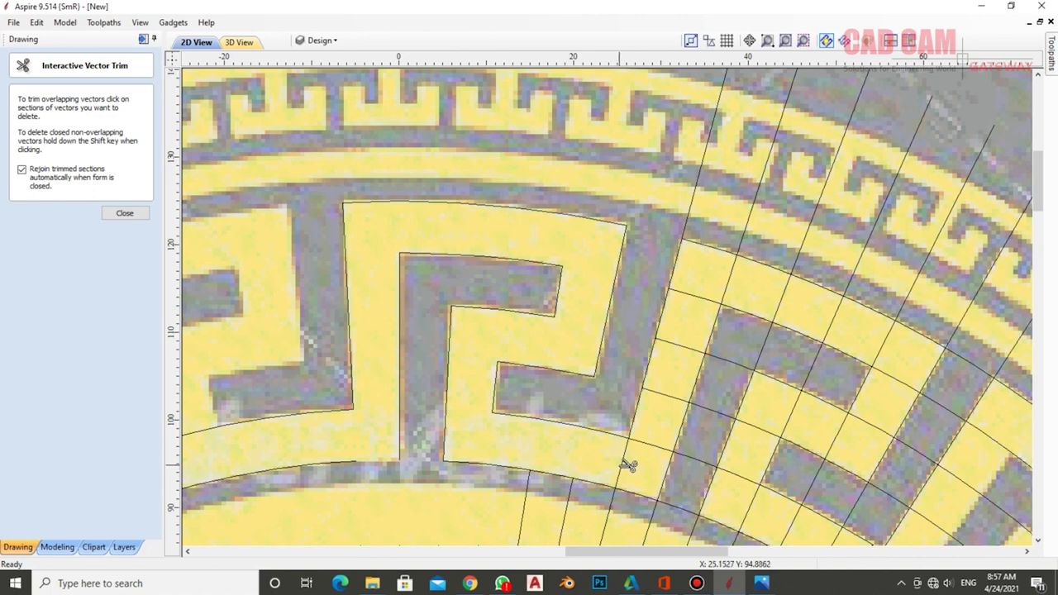
pyautogui.click(677, 262)
# Trim the last pieces at the key's lower-right corner and below the lower arc, then close trimming
pyautogui.click(641, 417)
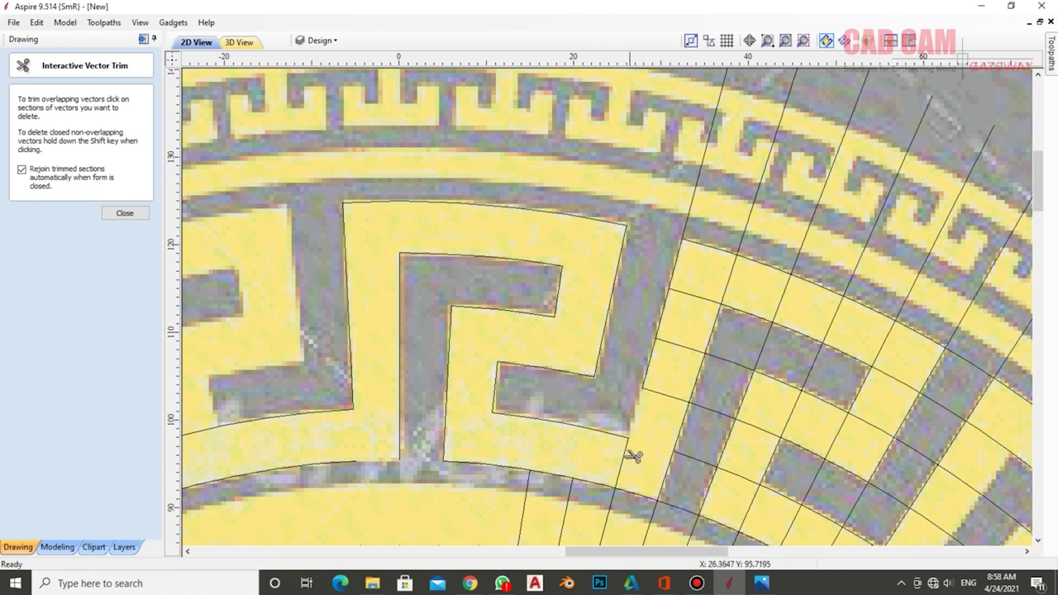
pyautogui.click(623, 455)
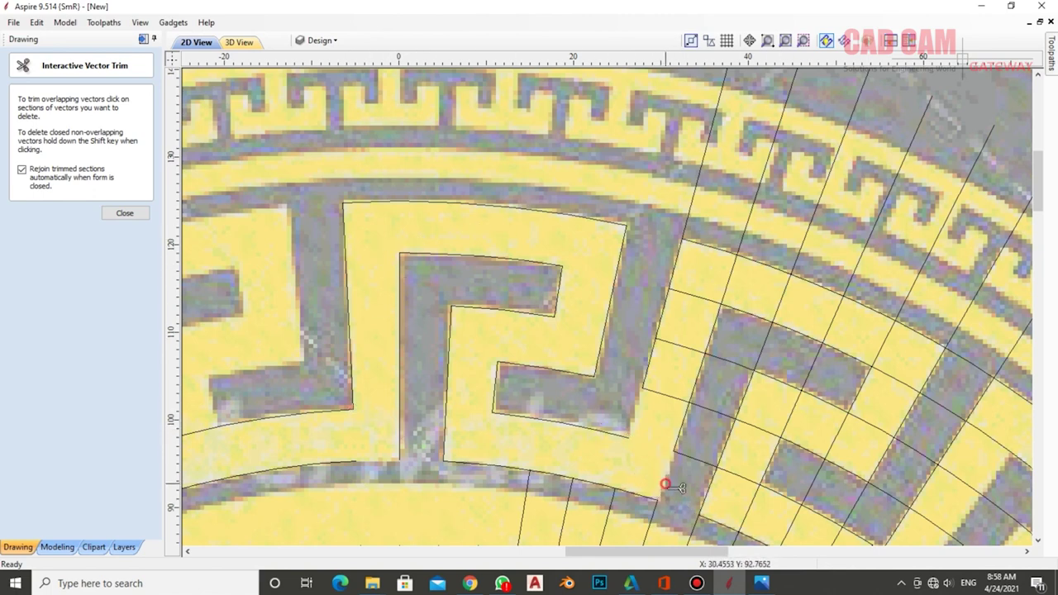
pyautogui.click(655, 528)
pyautogui.click(610, 512)
pyautogui.click(564, 516)
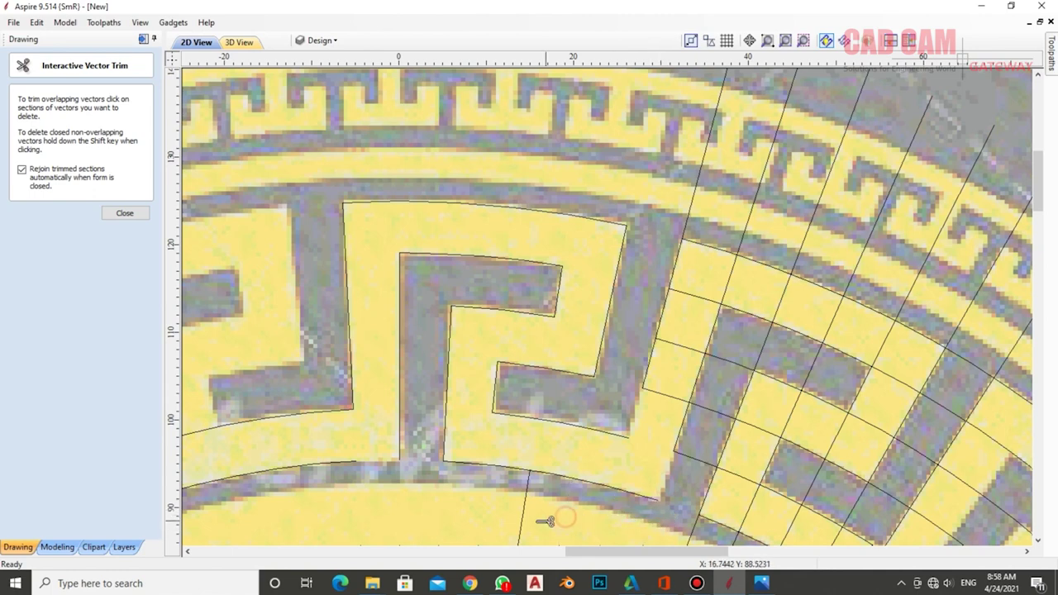
pyautogui.click(519, 521)
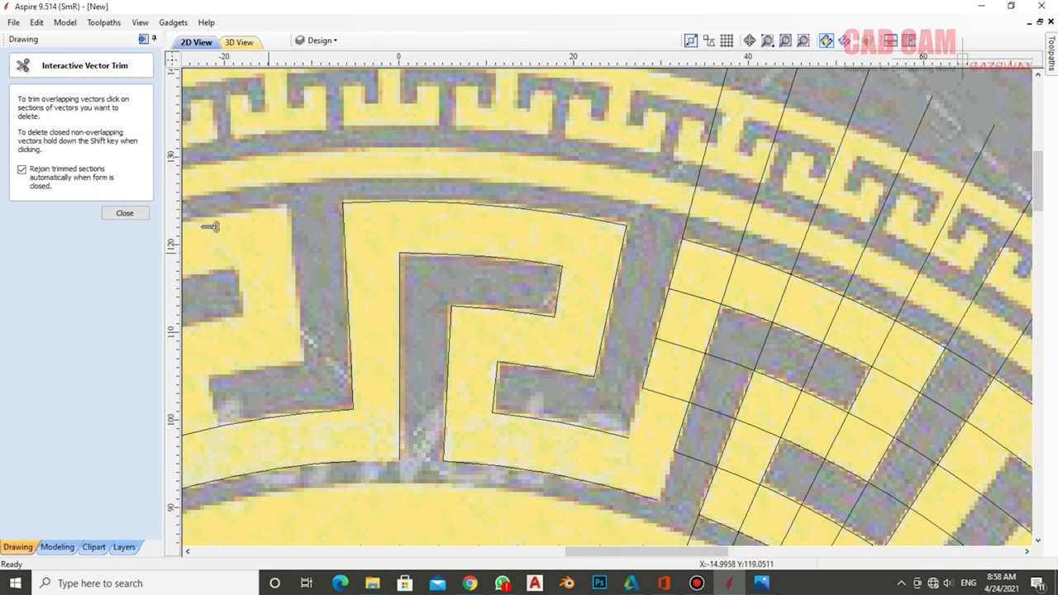
pyautogui.click(124, 212)
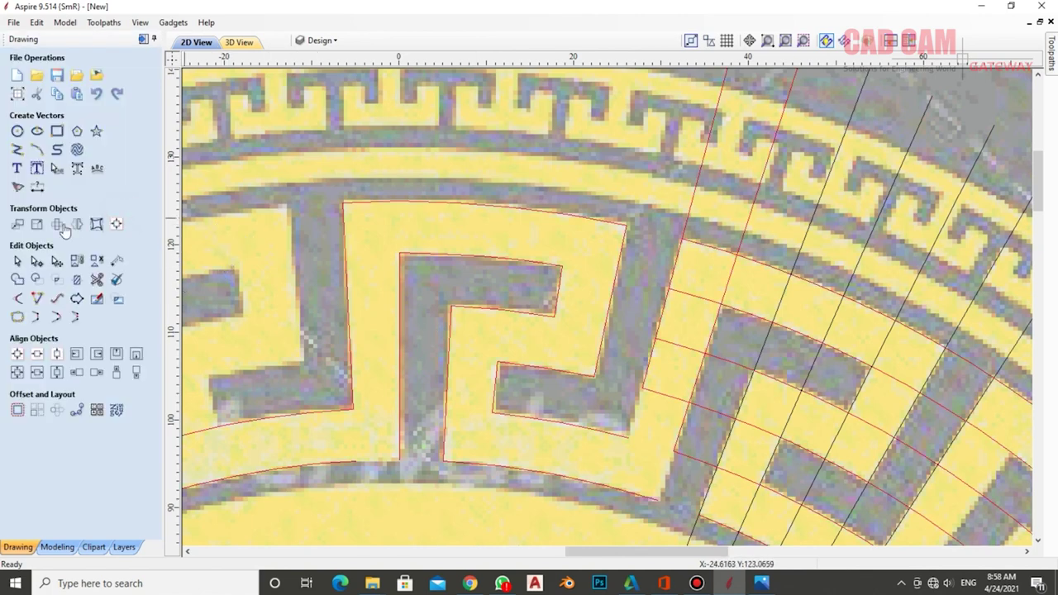
# Cut the traced vector apart at a node using Cut Vector
pyautogui.doubleClick(355, 413)
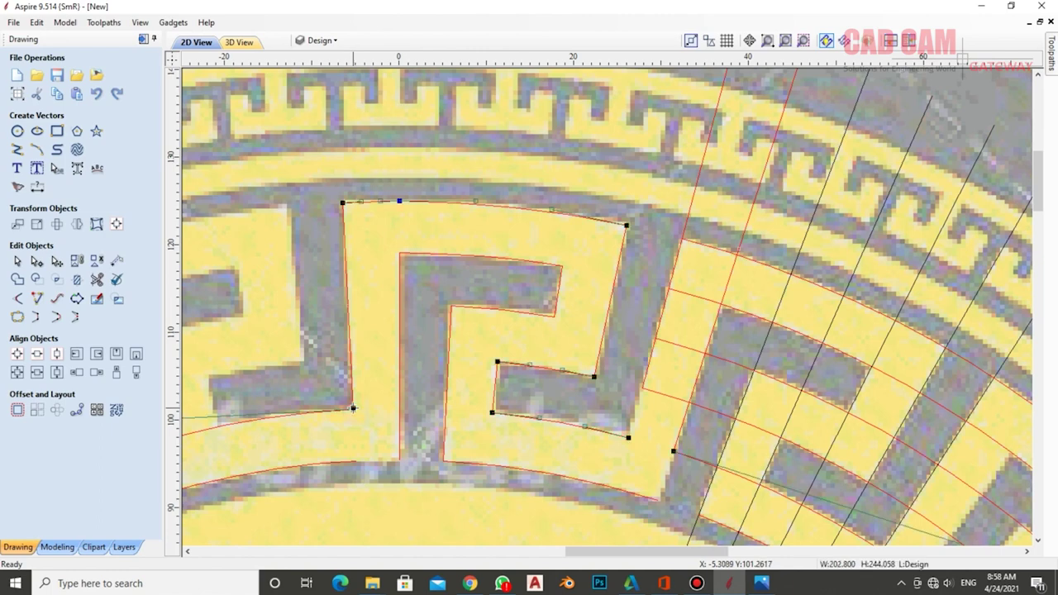
pyautogui.rightClick(354, 413)
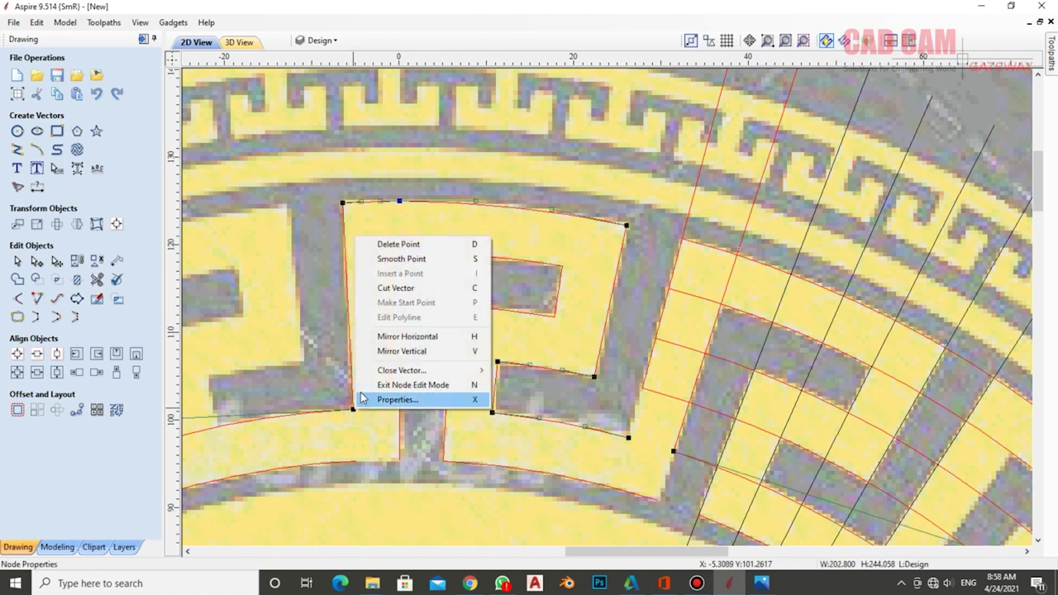
pyautogui.click(403, 287)
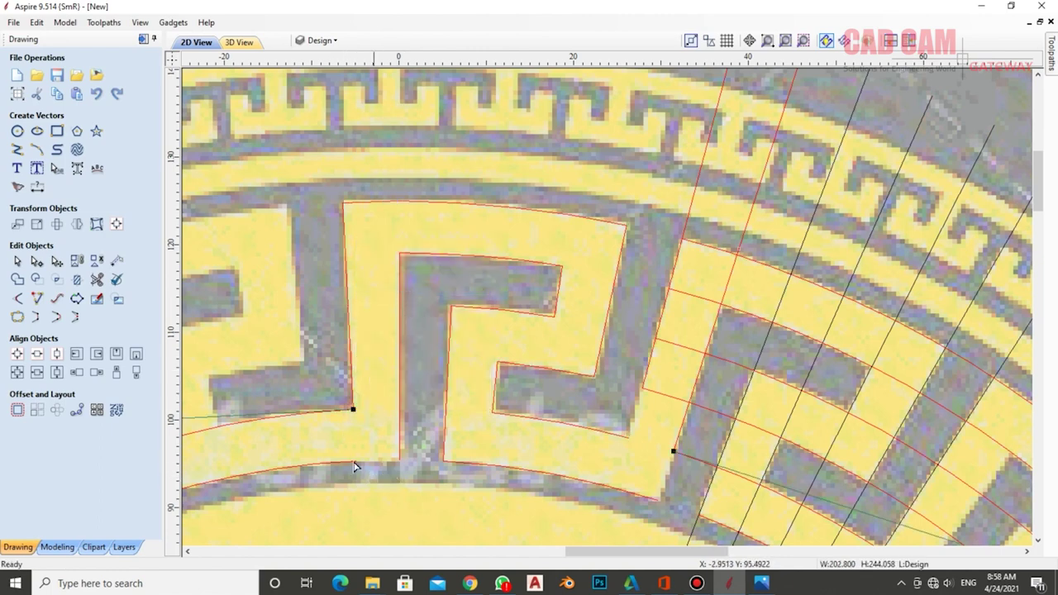
pyautogui.click(334, 446)
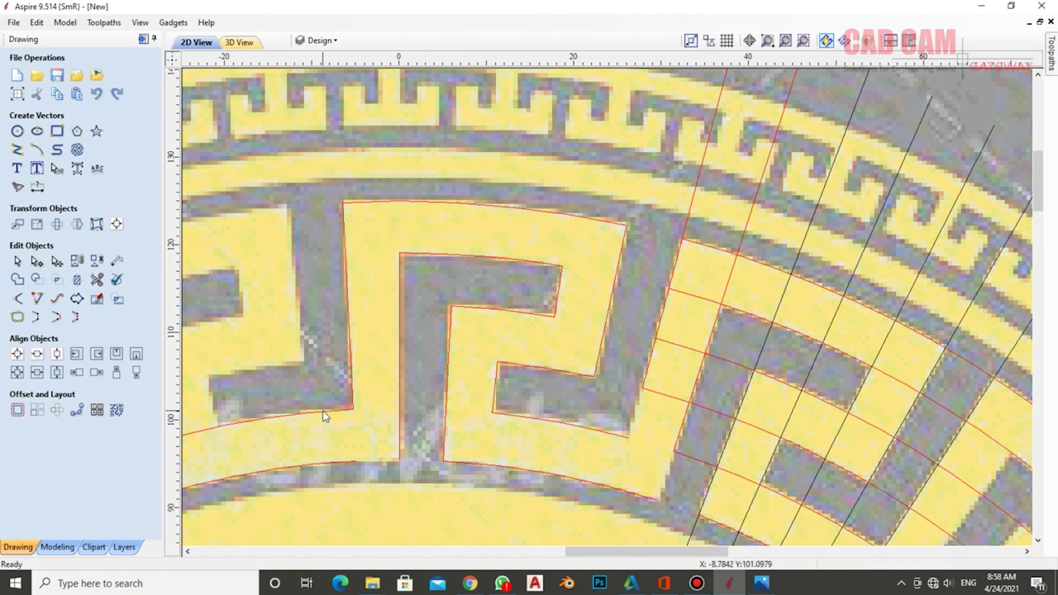
pyautogui.click(324, 415)
pyautogui.click(335, 429)
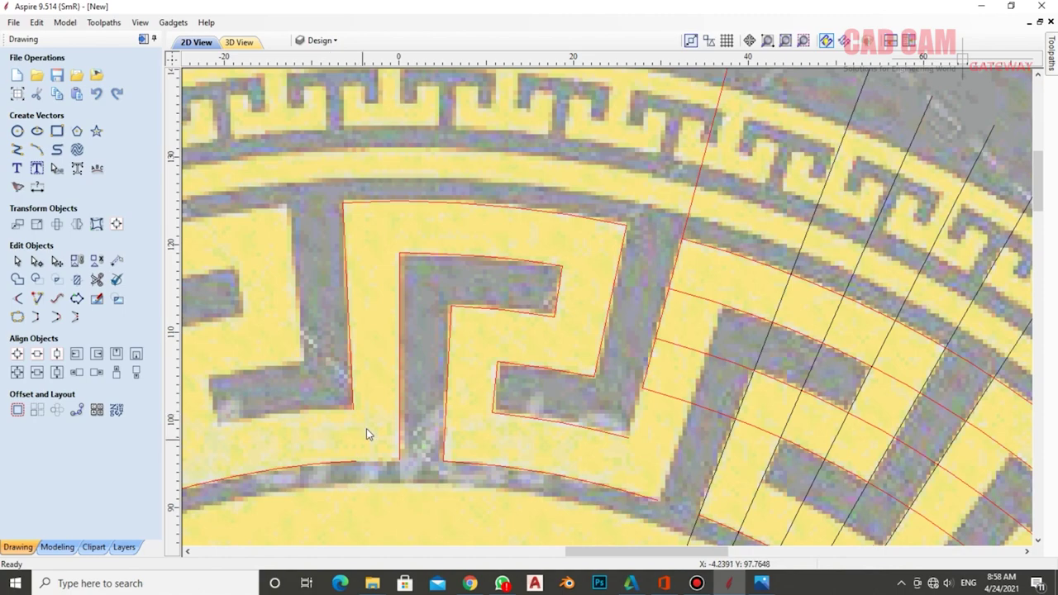
# Select the outer and inner Greek-key outlines to check them, then clear the selection
pyautogui.click(353, 378)
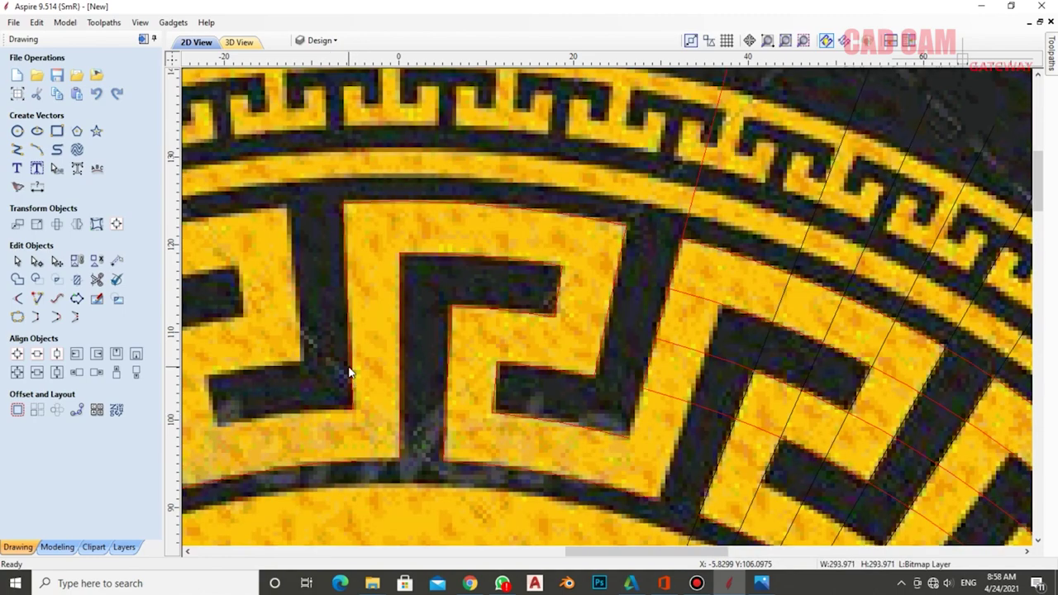
pyautogui.click(350, 366)
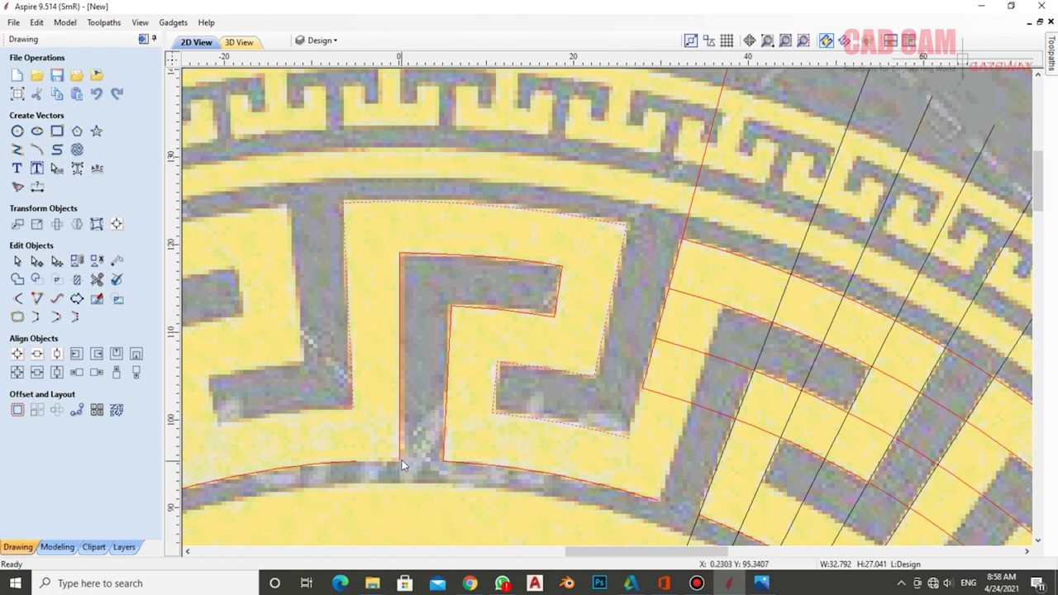
pyautogui.click(416, 255)
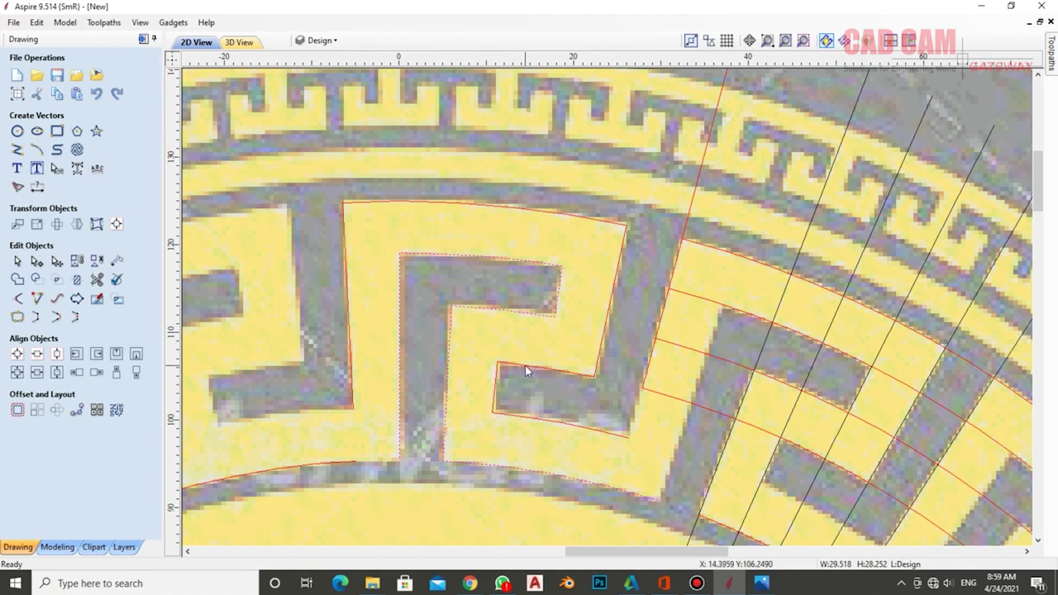
pyautogui.scroll(-2, 539, 360)
pyautogui.scroll(-2, 578, 331)
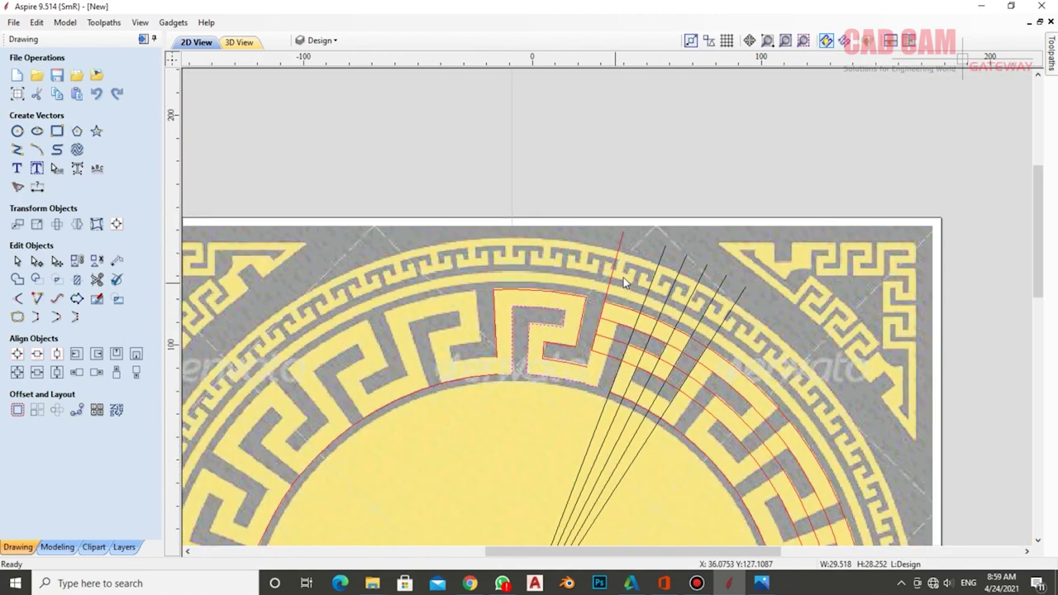
pyautogui.scroll(-1, 689, 281)
pyautogui.scroll(-2, 689, 281)
pyautogui.scroll(1, 678, 278)
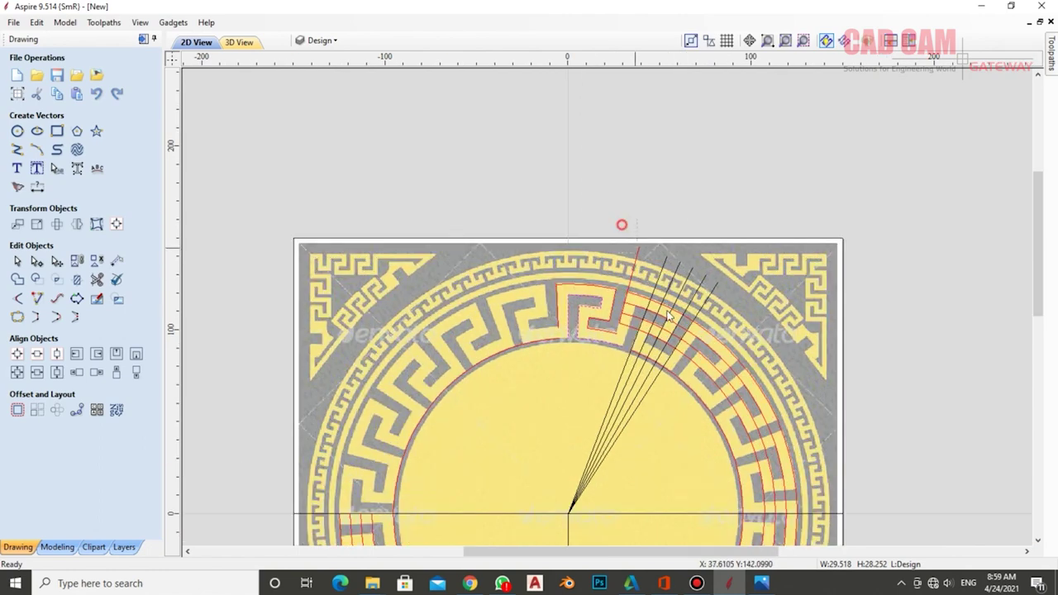
pyautogui.click(780, 441)
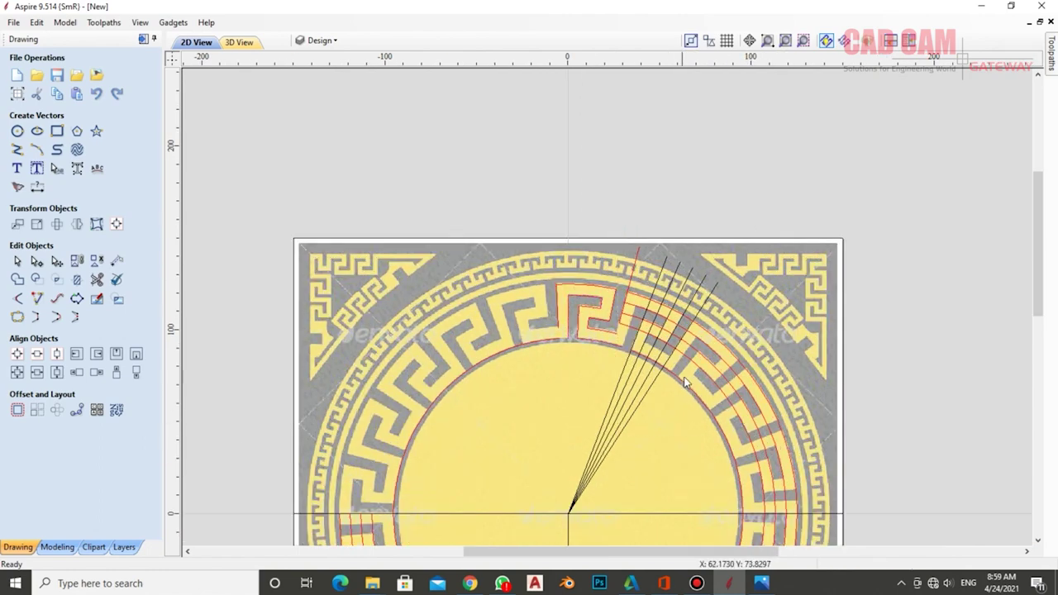
# Select the radial guide lines and arcs, remove them, and zoom around the medallion
pyautogui.click(626, 265)
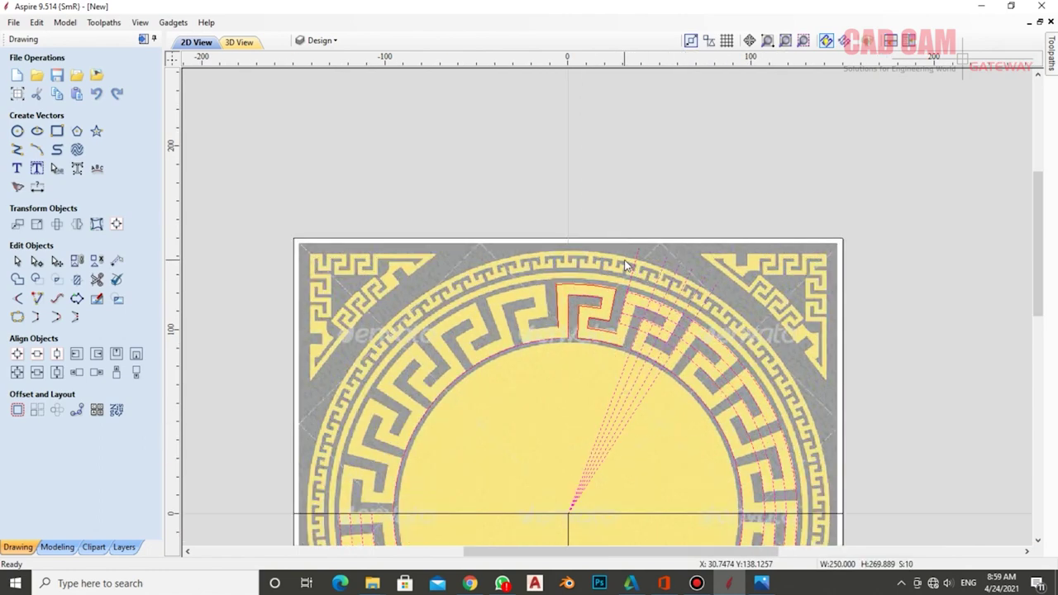
pyautogui.click(545, 347)
pyautogui.scroll(-2, 670, 305)
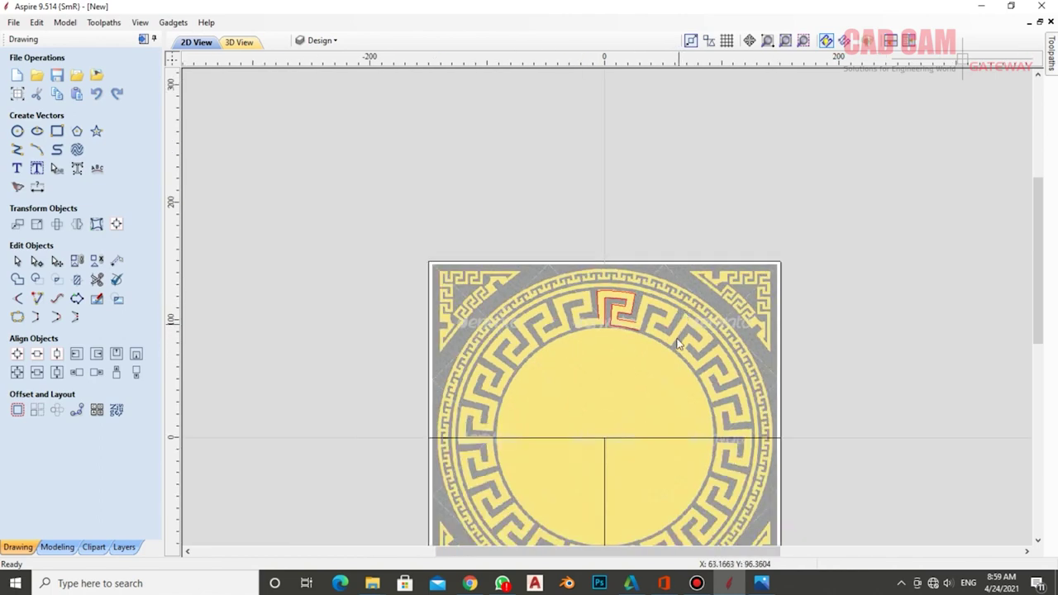
pyautogui.scroll(-2, 673, 331)
pyautogui.scroll(1, 619, 401)
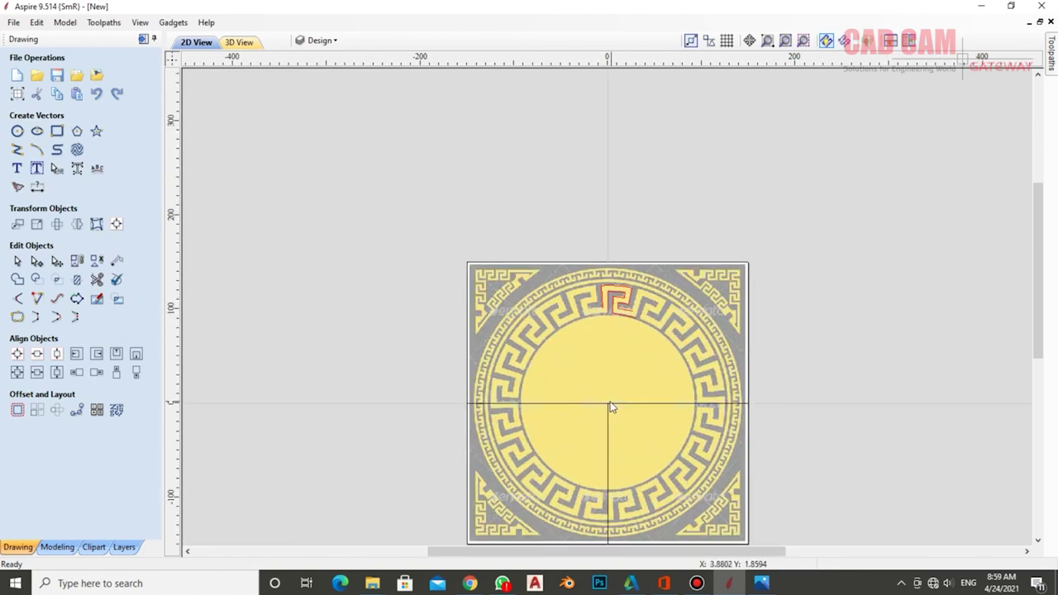
pyautogui.scroll(1, 615, 311)
pyautogui.scroll(2, 615, 310)
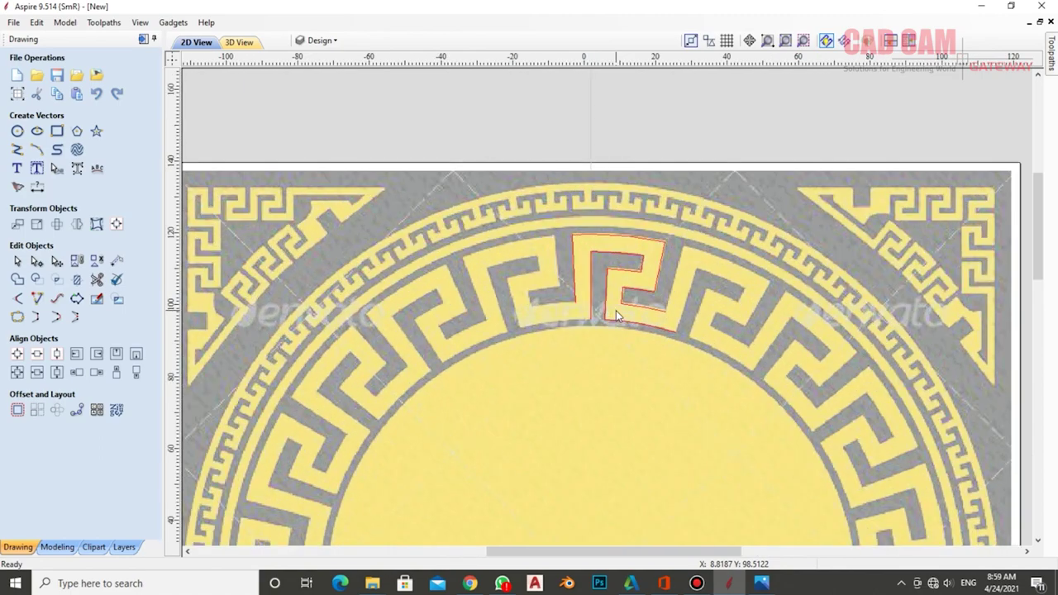
pyautogui.scroll(2, 615, 309)
# Select both Greek-key outline vectors
pyautogui.click(612, 333)
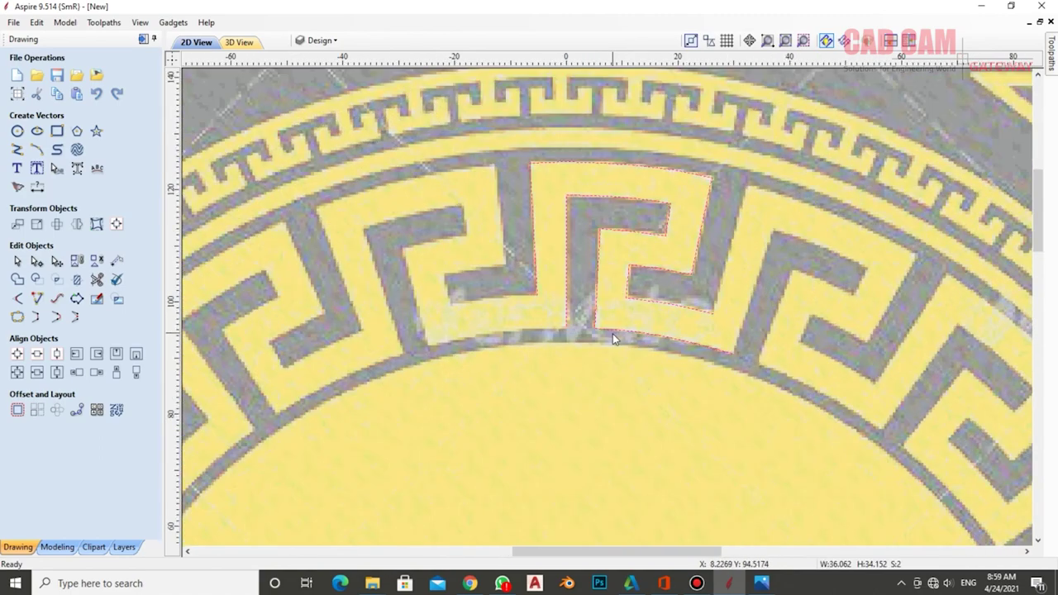
pyautogui.scroll(-2, 609, 267)
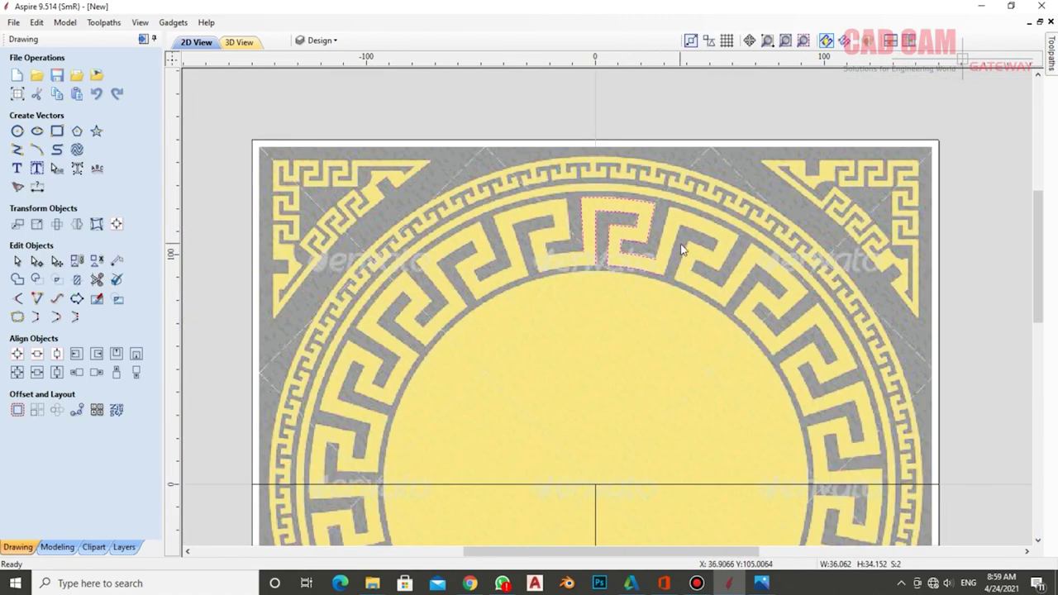
pyautogui.scroll(2, 681, 250)
pyautogui.scroll(-3, 683, 249)
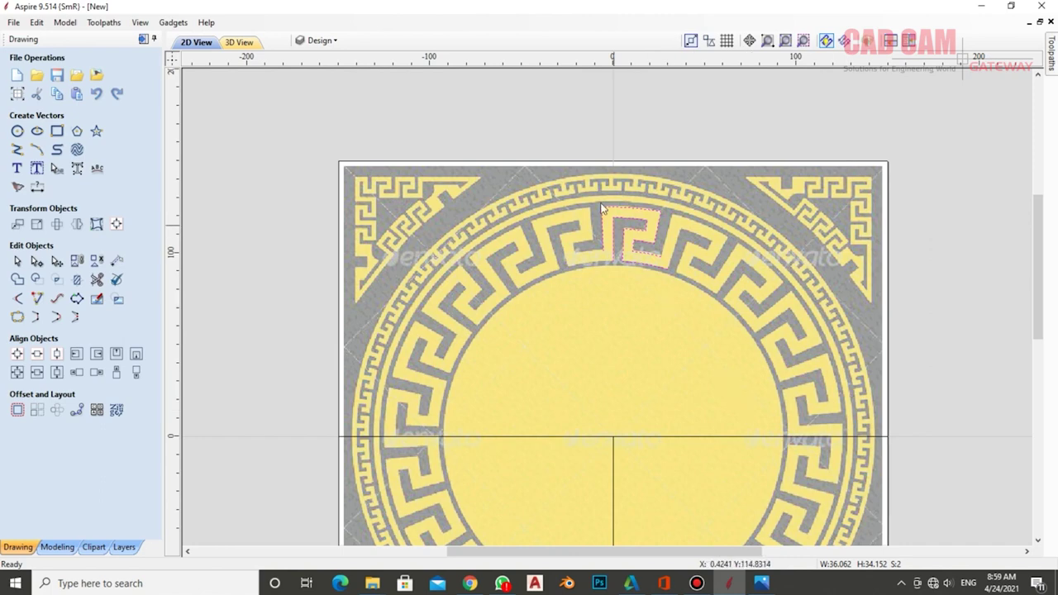
# Set the Circular Copy rotation centre to X 0, Y 0
pyautogui.click(56, 410)
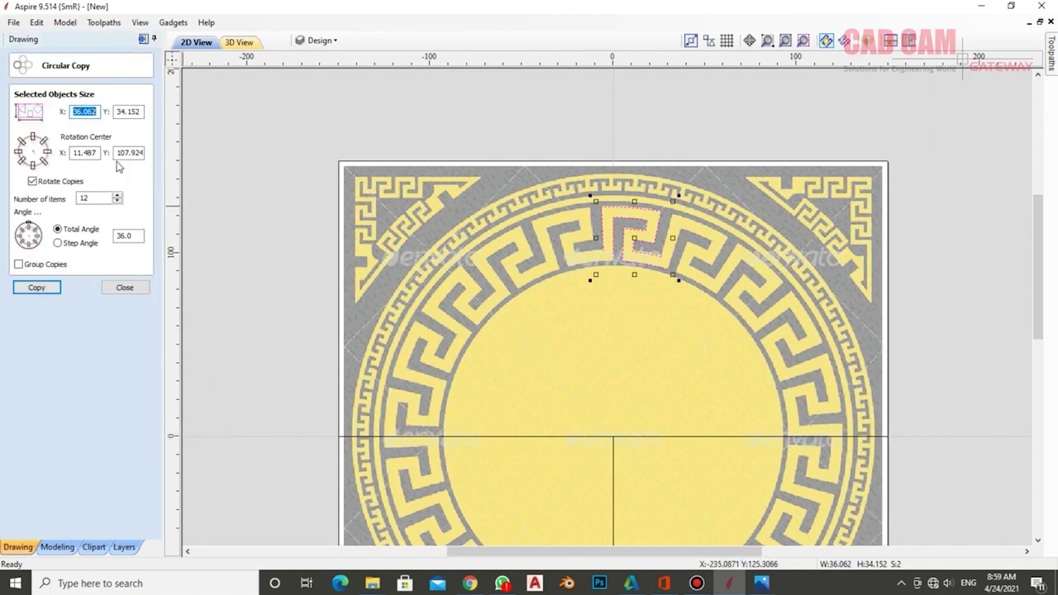
pyautogui.doubleClick(83, 152)
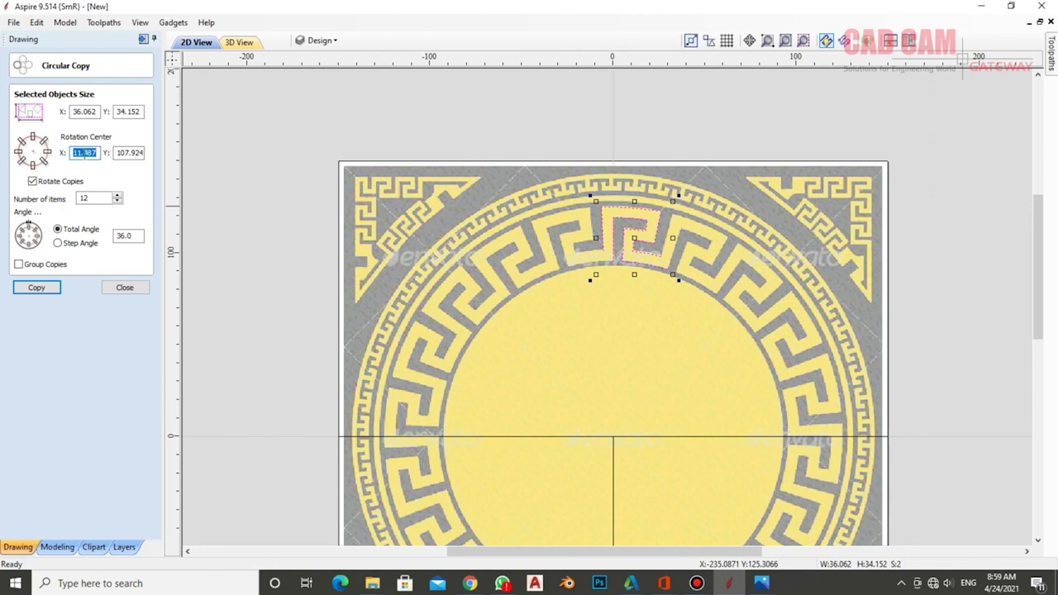
pyautogui.write('0')
pyautogui.press('Tab')
pyautogui.write('0')
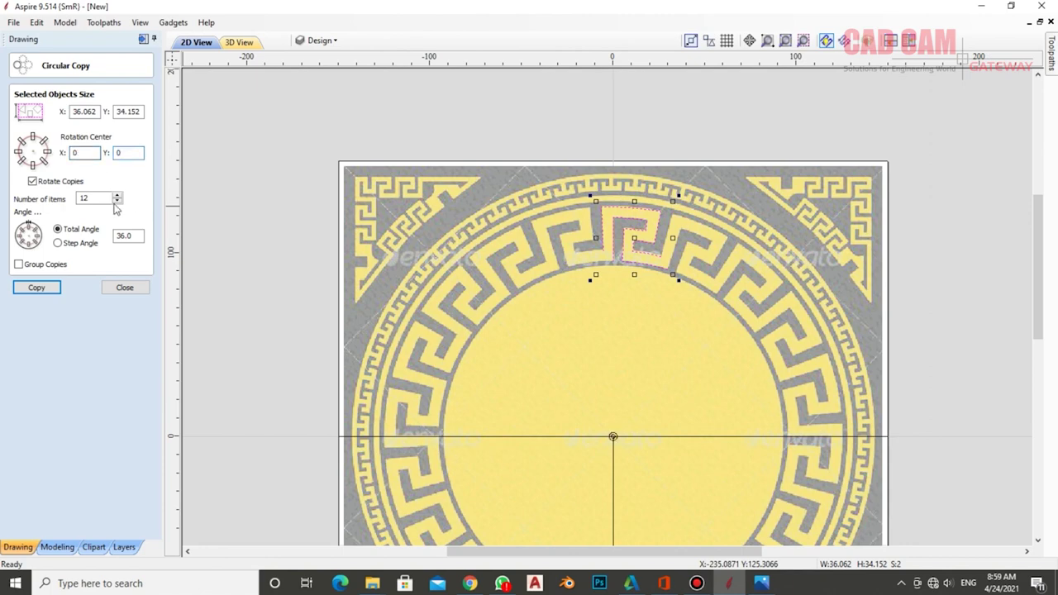
pyautogui.press('Tab')
# Copy the motif 5 times over a 90° total angle and inspect the result
pyautogui.click(128, 236)
pyautogui.write('90')
pyautogui.moveTo(110, 198); pyautogui.dragTo(16, 201)
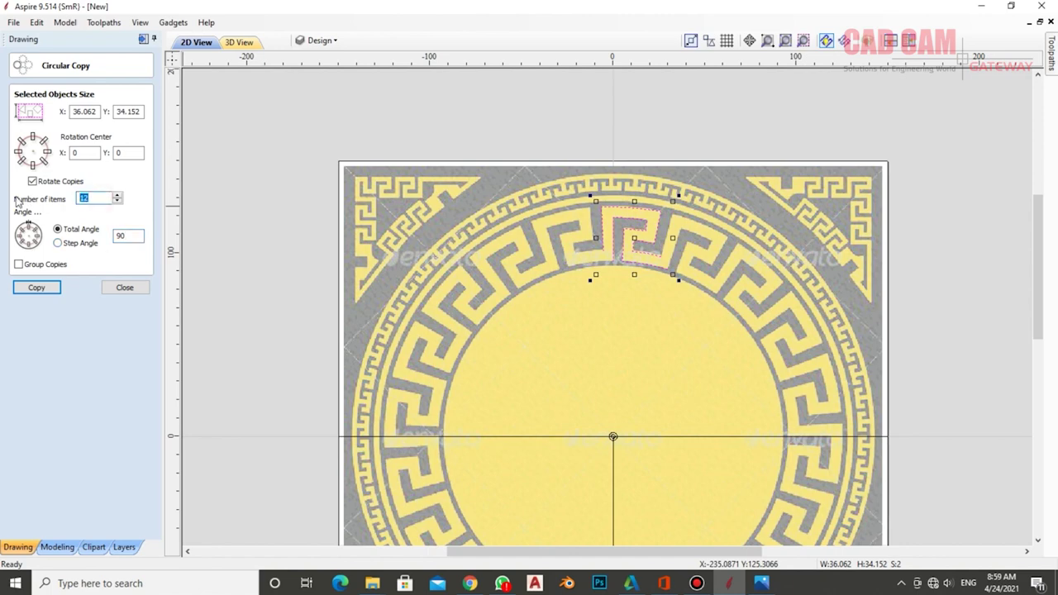
pyautogui.write('5')
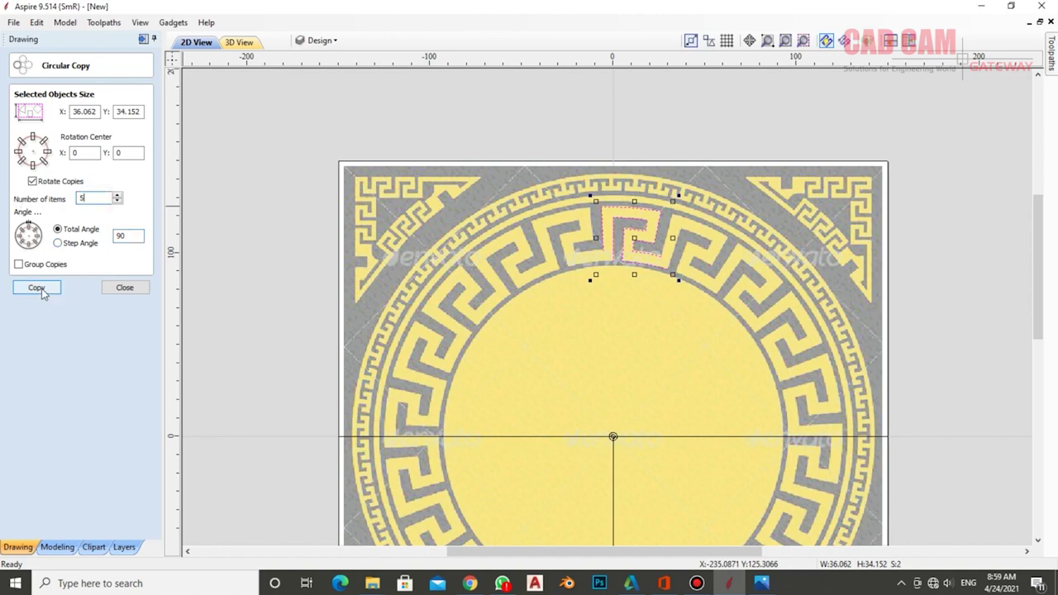
pyautogui.click(39, 288)
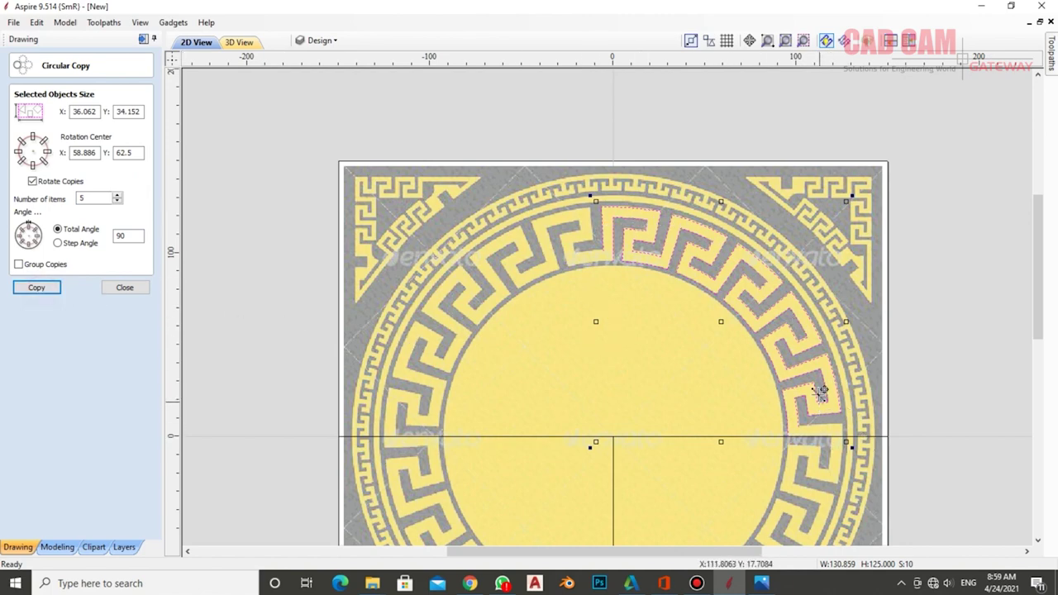
pyautogui.scroll(3, 798, 362)
pyautogui.scroll(1, 798, 362)
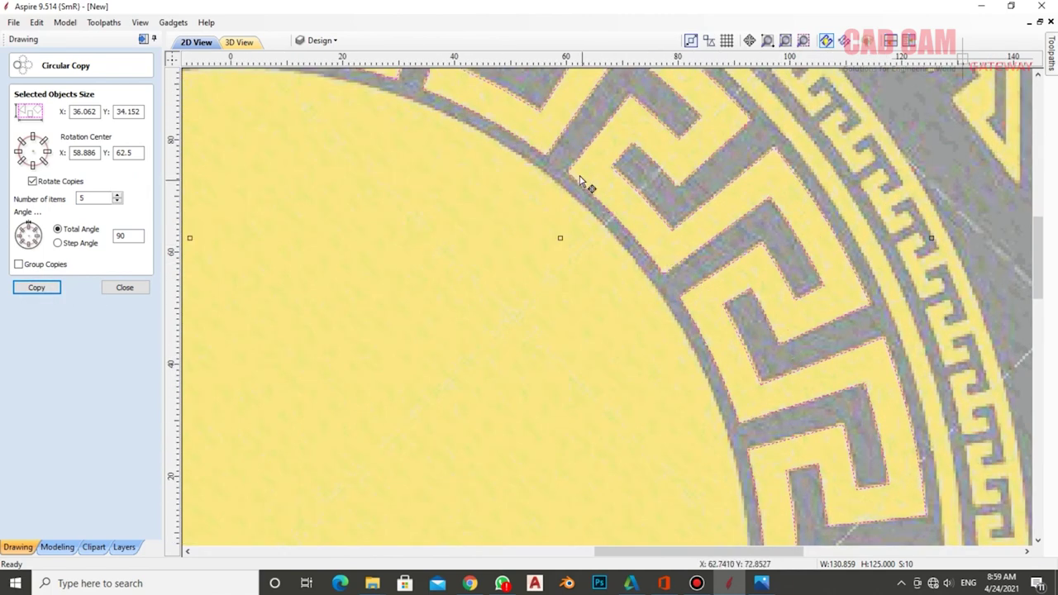
pyautogui.scroll(-1, 684, 225)
pyautogui.scroll(-1, 615, 216)
pyautogui.scroll(1, 480, 116)
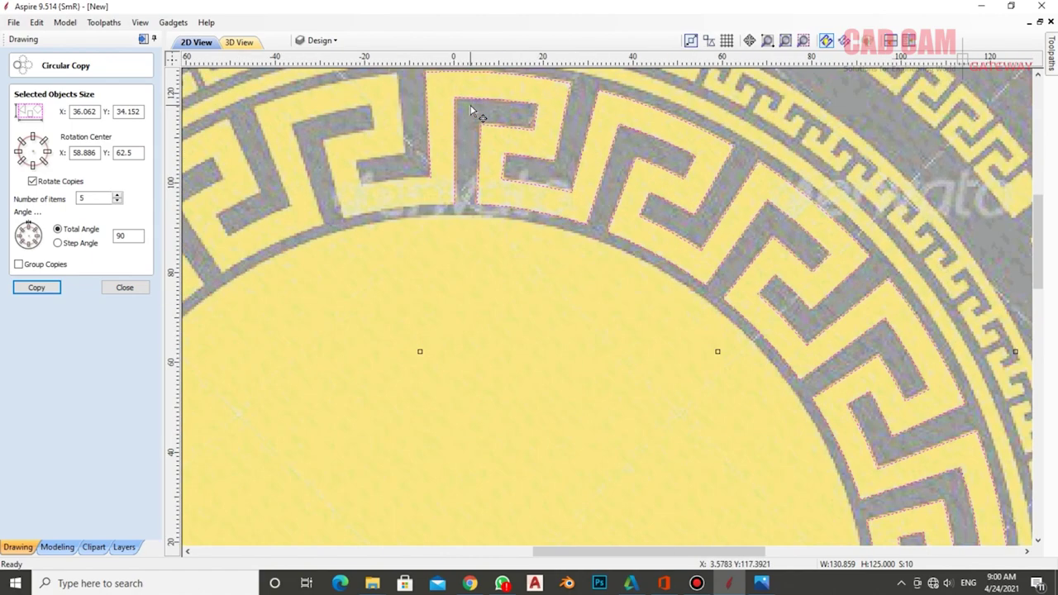
pyautogui.scroll(-2, 549, 224)
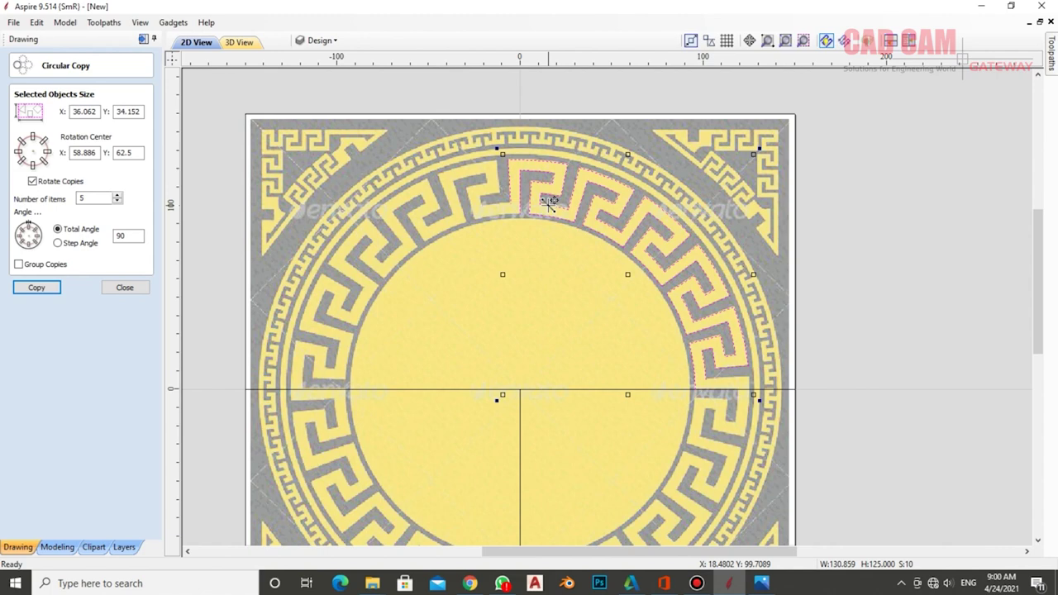
pyautogui.scroll(-2, 549, 203)
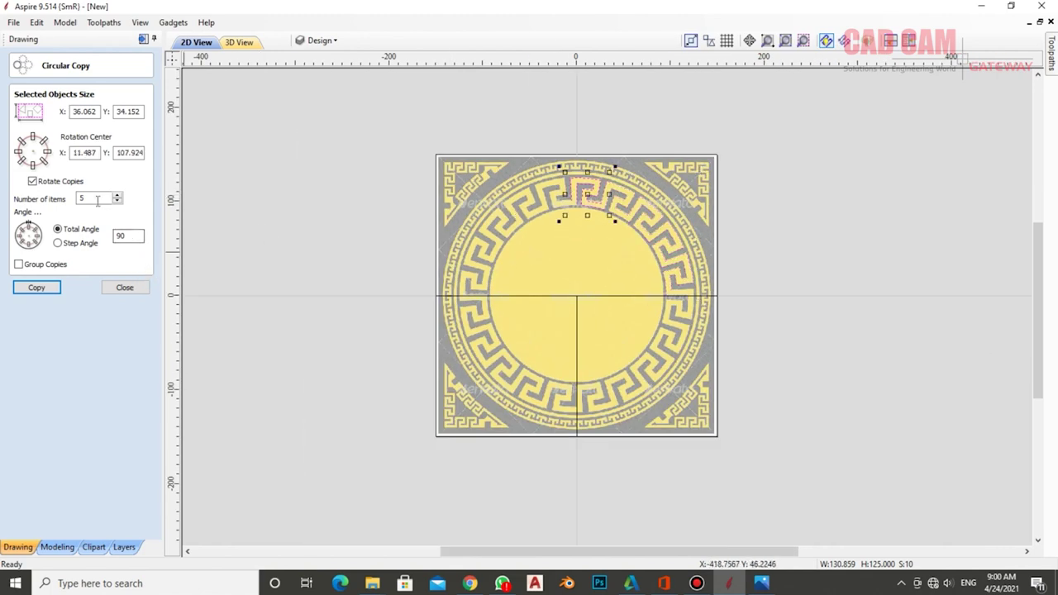
# Change the circular copy to 20 items over a 360° total angle and copy
pyautogui.click(129, 237)
pyautogui.doubleClick(129, 238)
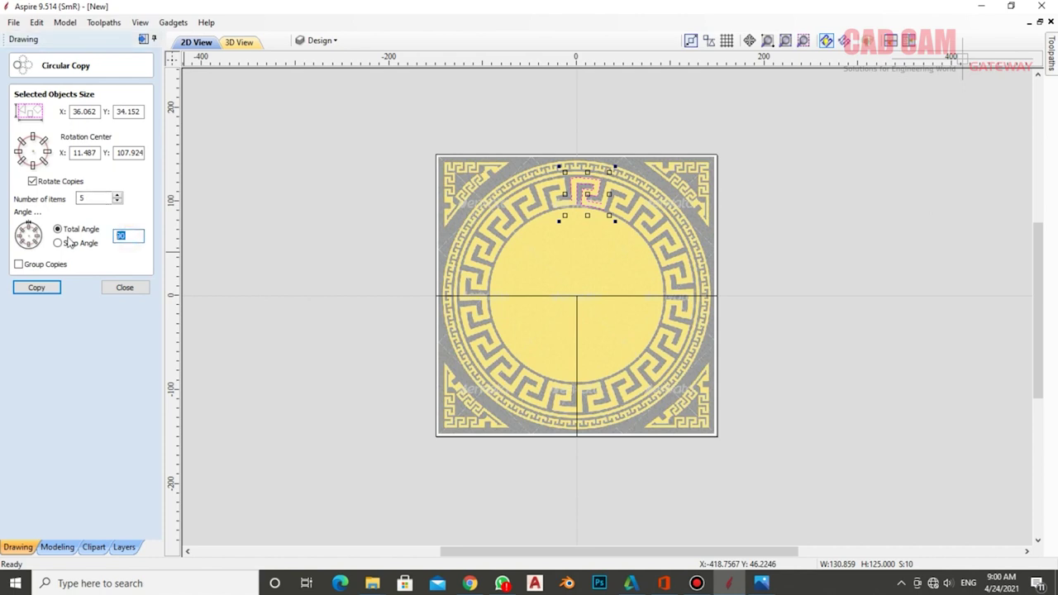
pyautogui.write('3')
pyautogui.write('3')
pyautogui.doubleClick(82, 198)
pyautogui.write('20')
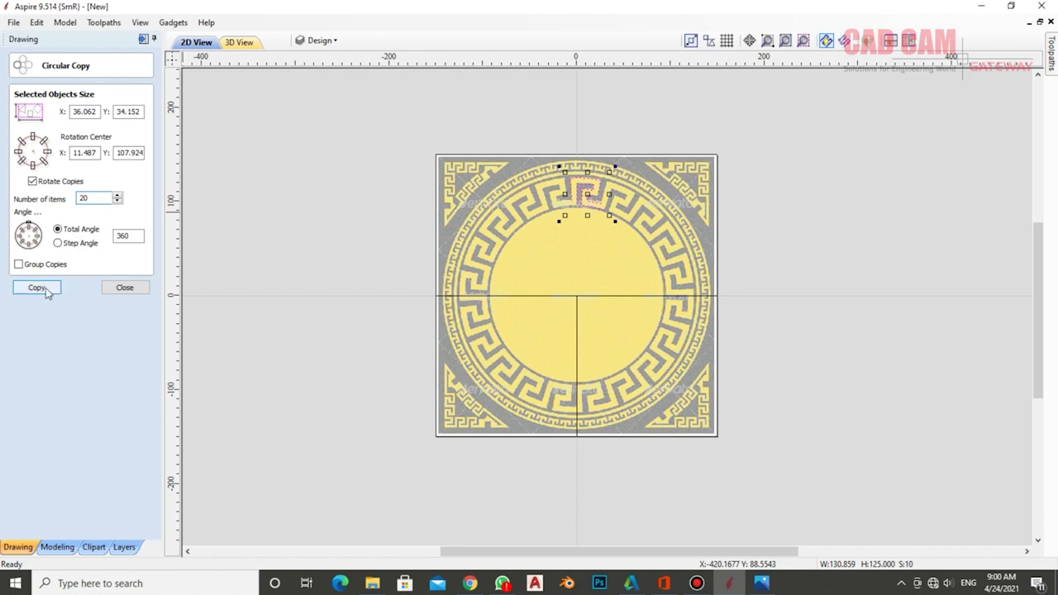
pyautogui.click(36, 288)
# Reset the rotation centre to X 0, Y 0, copy again, and inspect the full ring
pyautogui.doubleClick(93, 153)
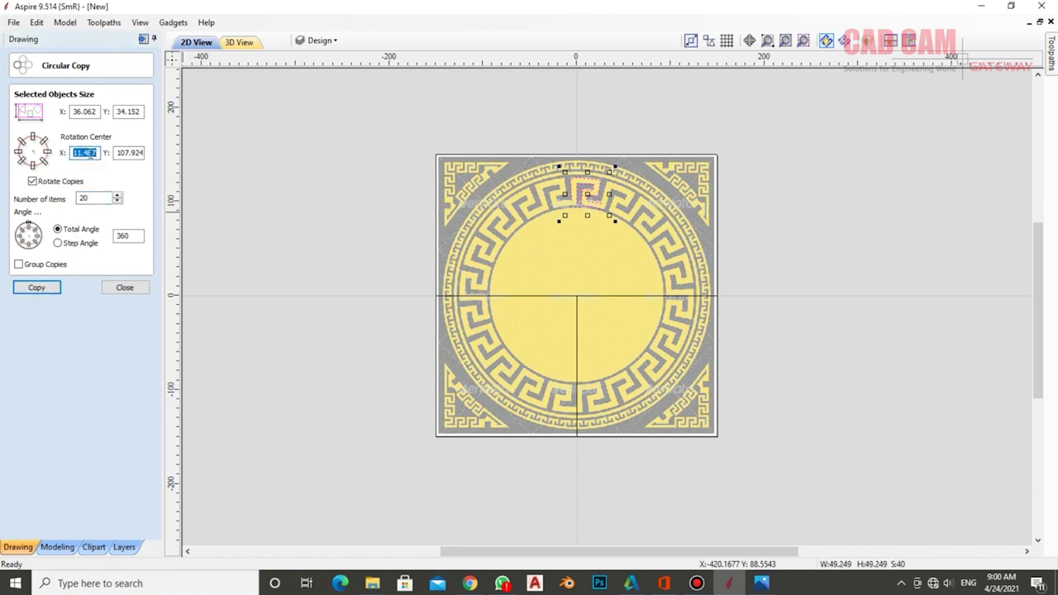
pyautogui.write('0')
pyautogui.press('Tab')
pyautogui.write('0')
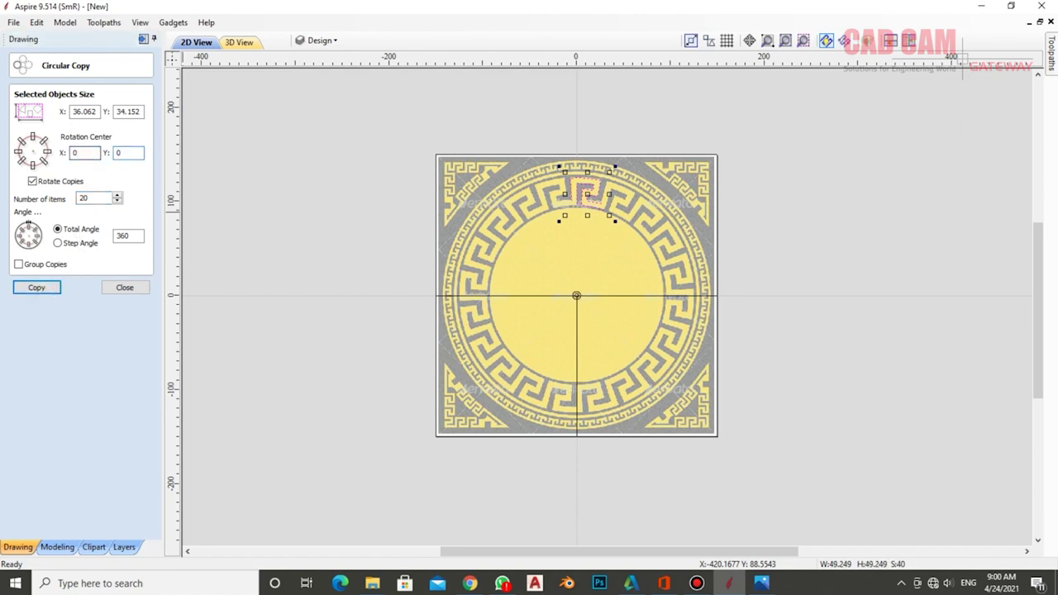
pyautogui.click(36, 287)
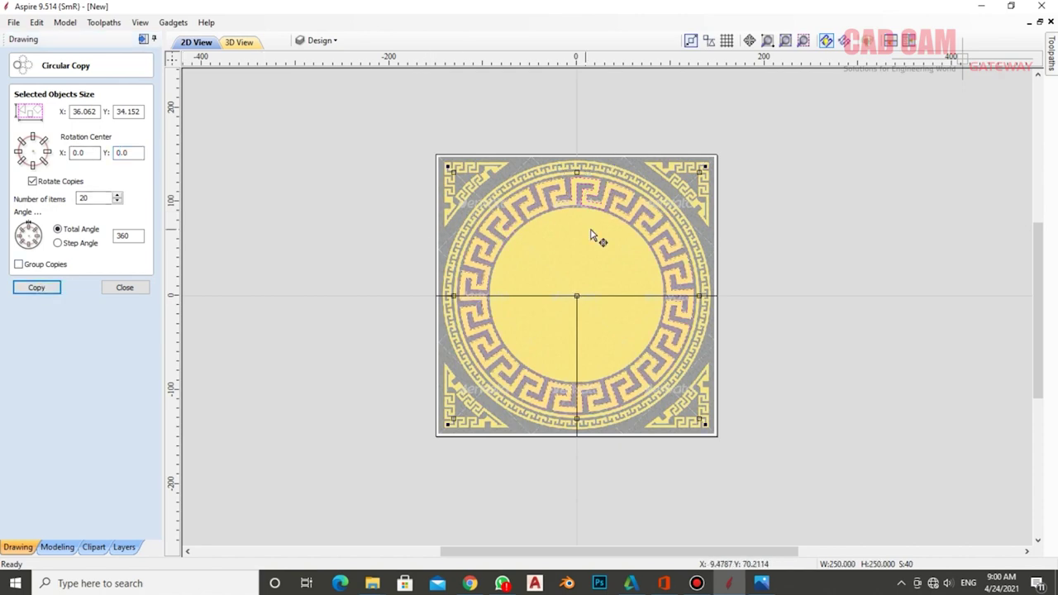
pyautogui.scroll(1, 573, 276)
pyautogui.scroll(2, 576, 274)
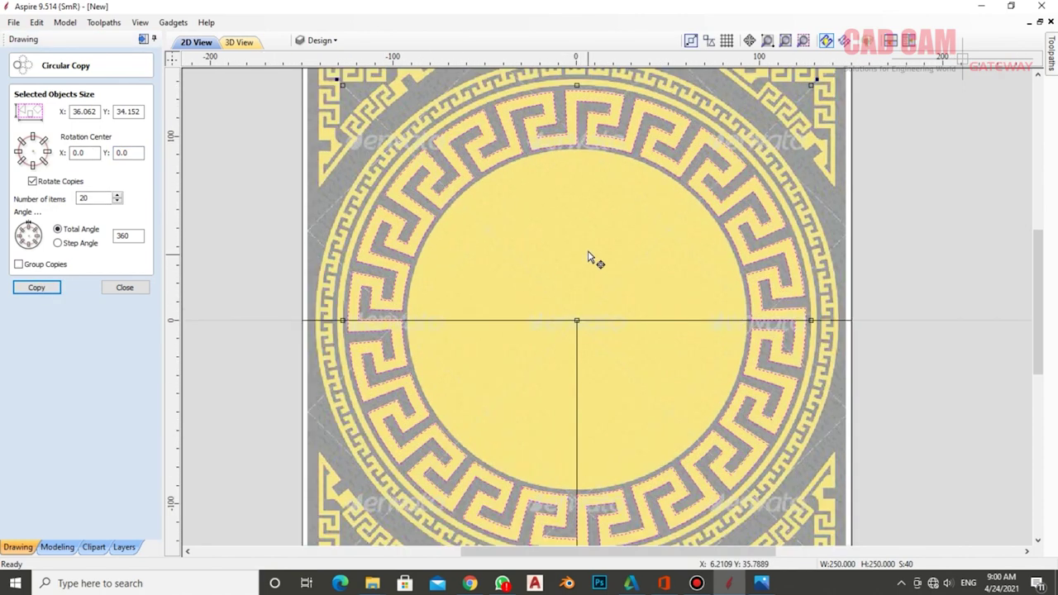
pyautogui.scroll(-1, 598, 177)
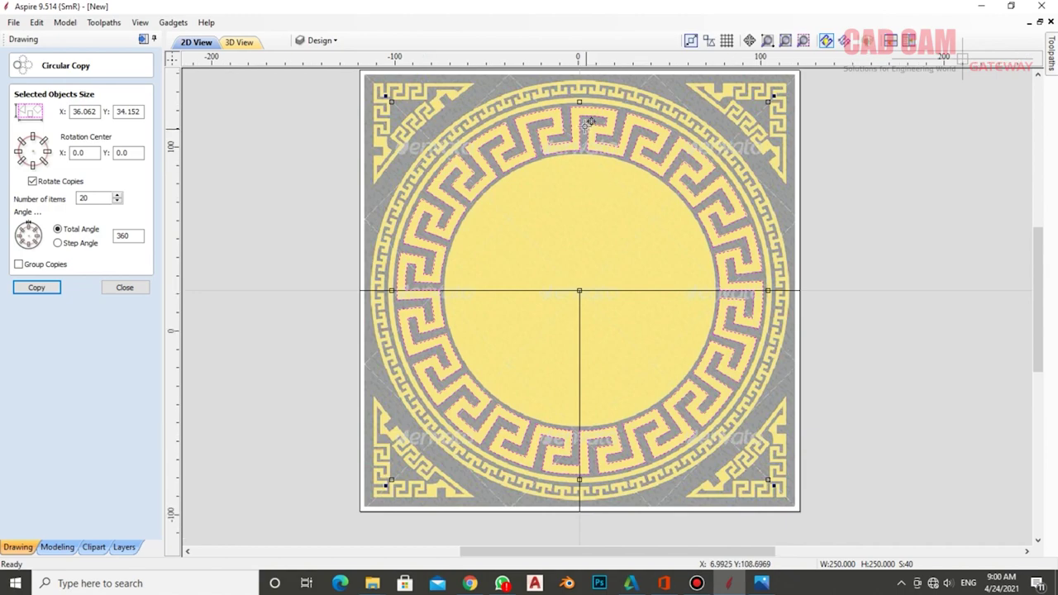
pyautogui.scroll(1, 588, 123)
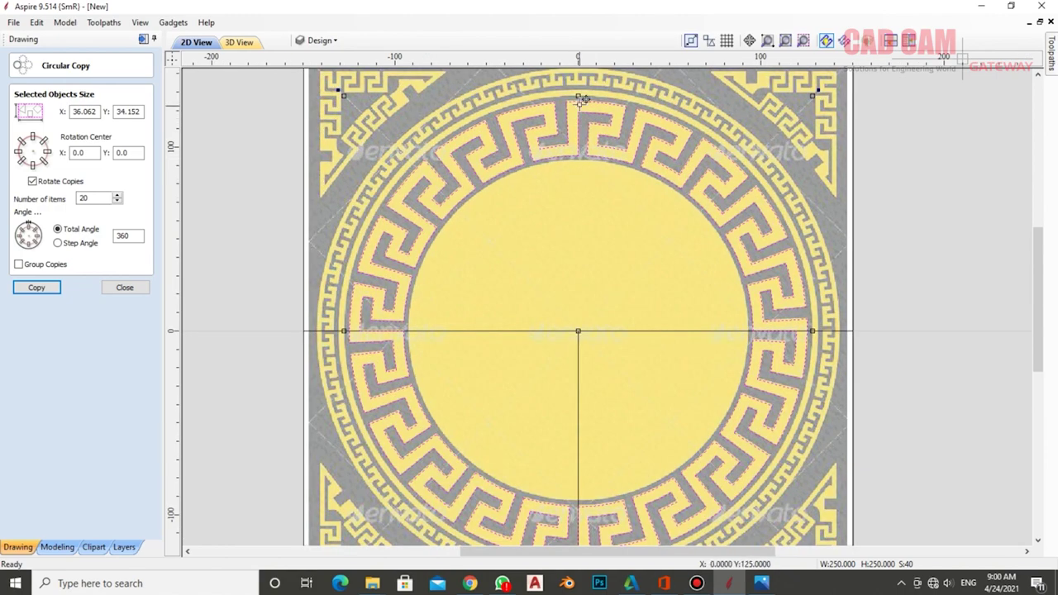
pyautogui.scroll(3, 583, 99)
pyautogui.scroll(3, 585, 98)
pyautogui.scroll(-5, 589, 106)
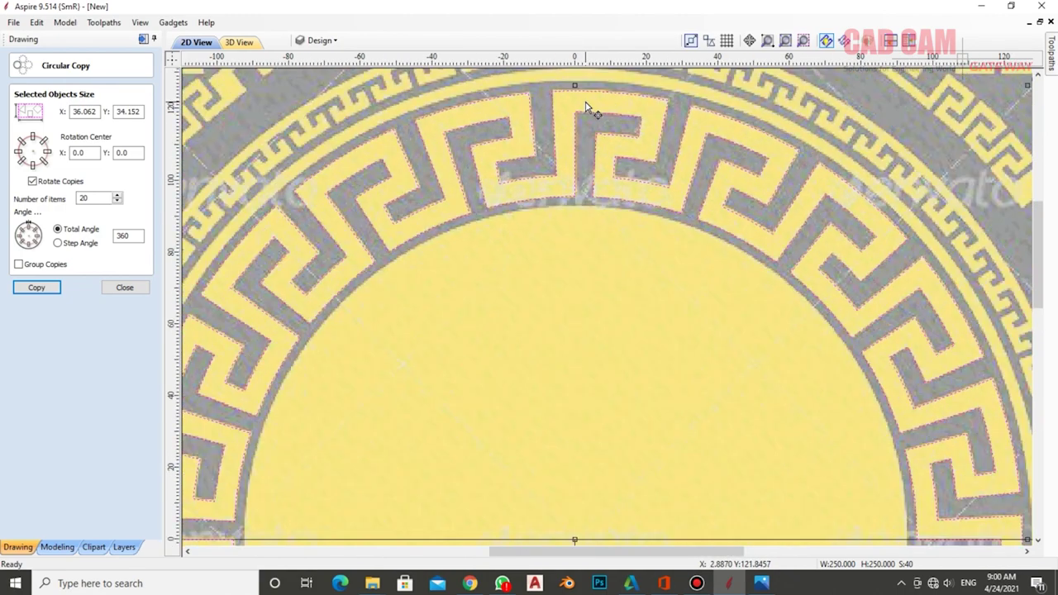
pyautogui.scroll(-2, 587, 120)
pyautogui.scroll(-3, 586, 129)
pyautogui.scroll(2, 589, 132)
# Hide the Bitmap Layer to inspect the 20-motif Greek-key ring on its own
pyautogui.click(321, 39)
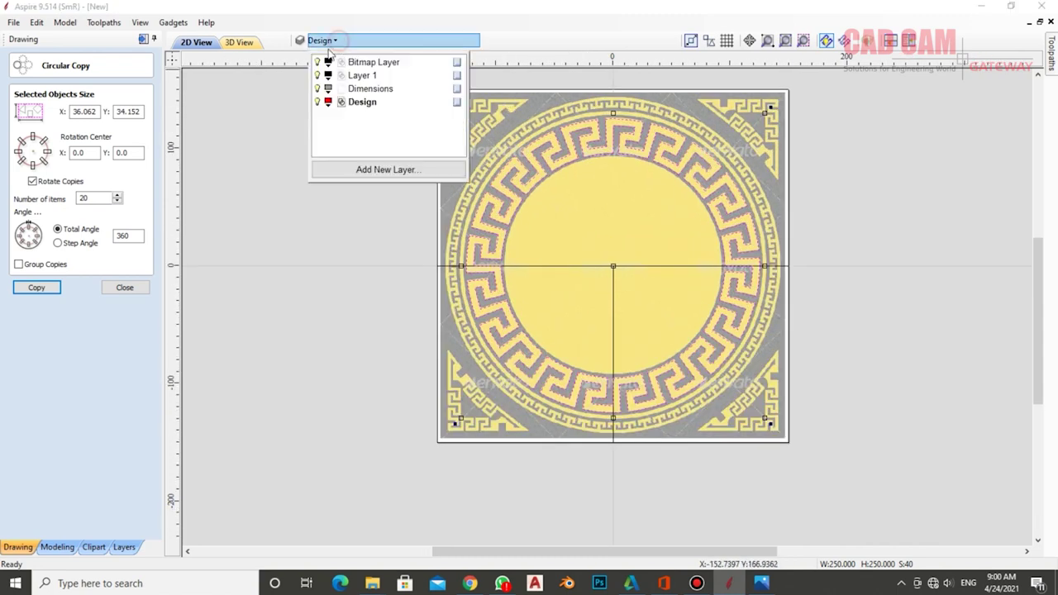
pyautogui.click(316, 62)
pyautogui.click(348, 229)
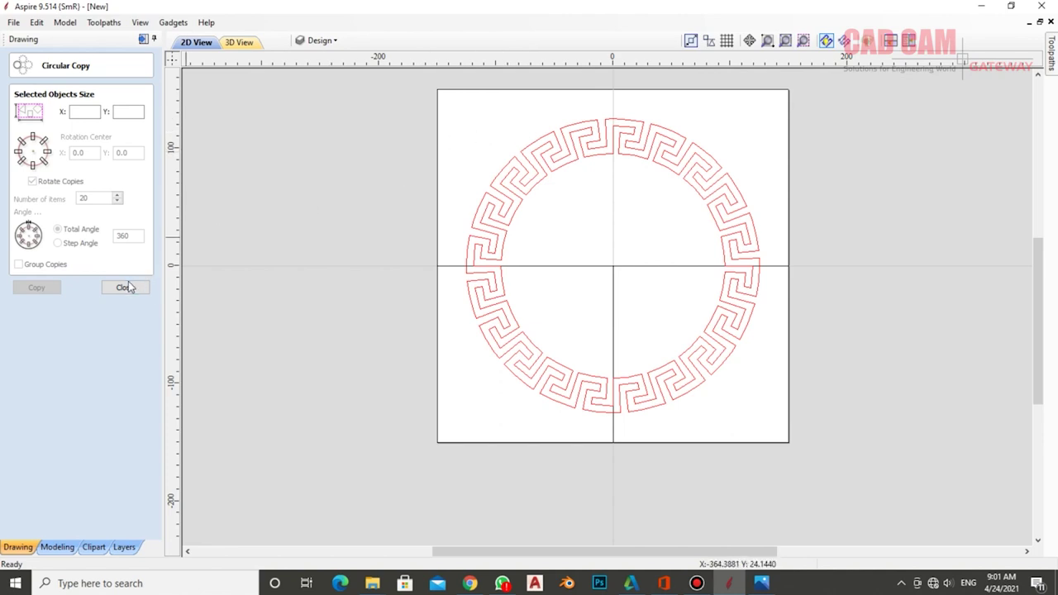
# Show the medallion Bitmap Layer again and close the Circular Copy form
pyautogui.click(313, 41)
pyautogui.click(317, 62)
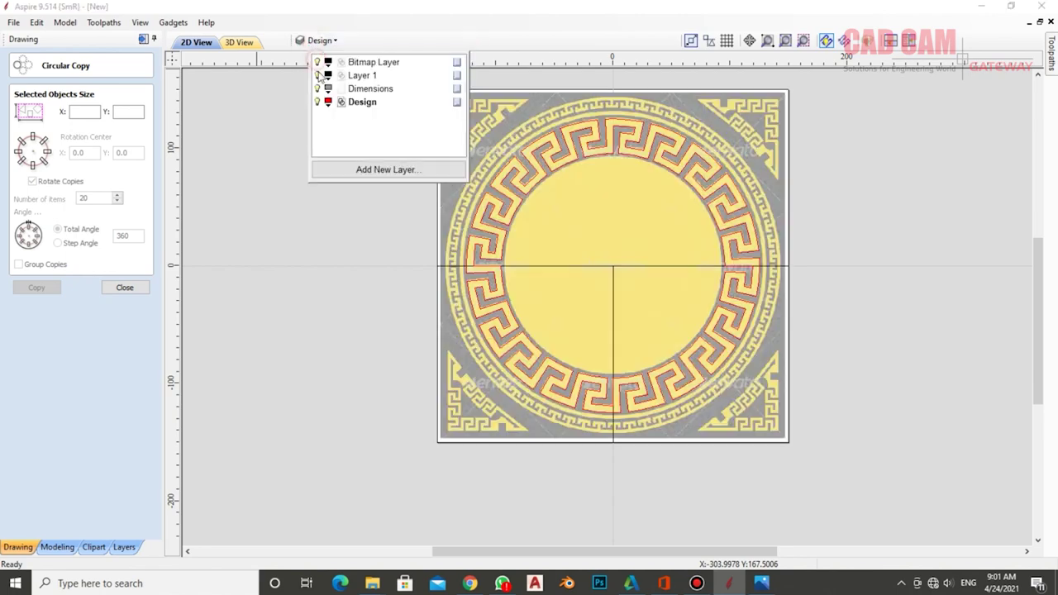
pyautogui.scroll(1, 626, 157)
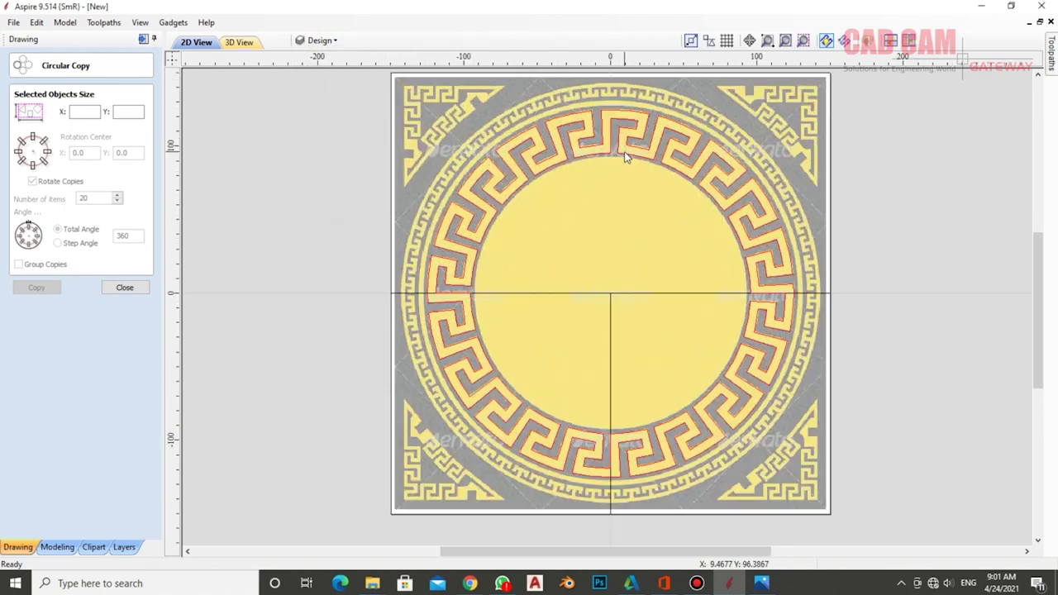
pyautogui.scroll(2, 625, 154)
pyautogui.scroll(-1, 626, 153)
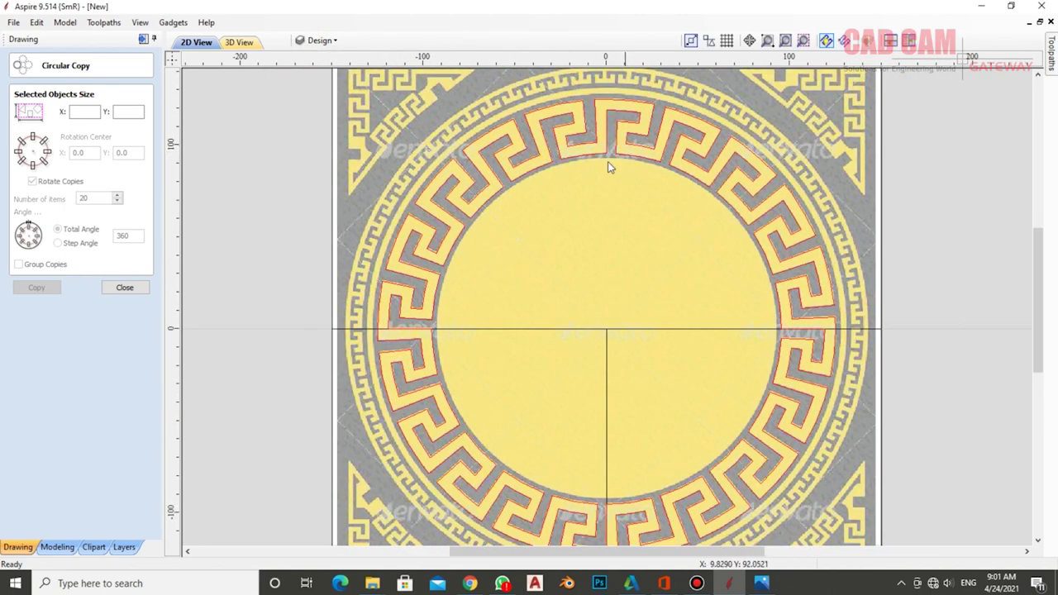
pyautogui.click(132, 286)
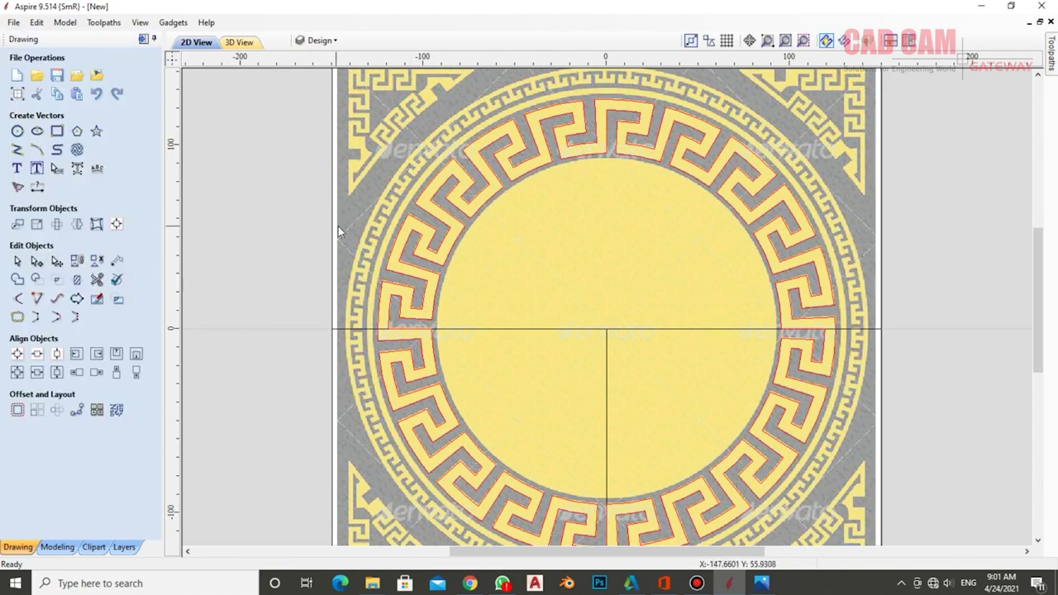
pyautogui.click(601, 106)
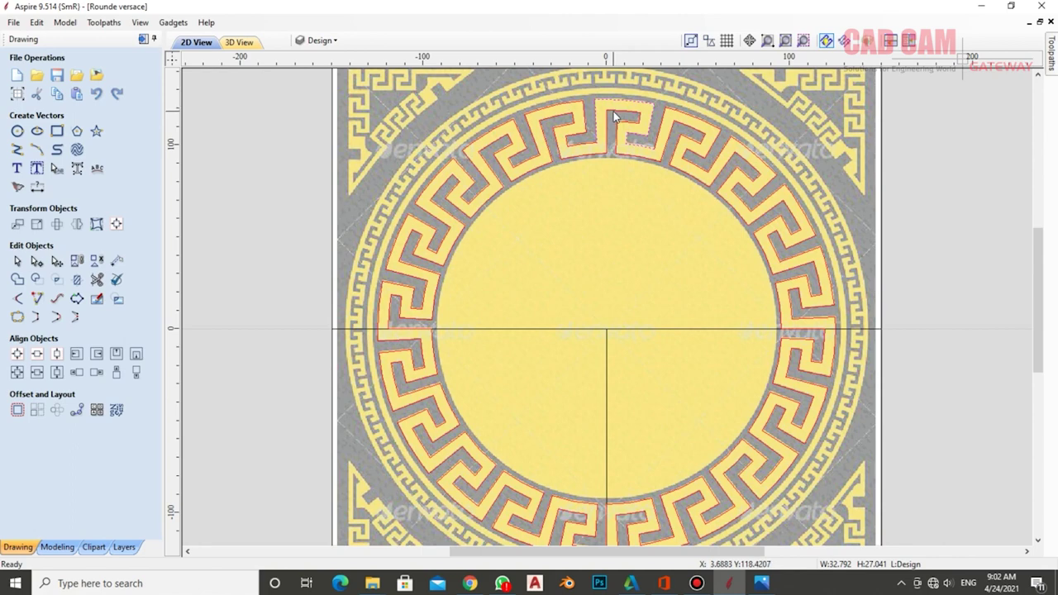
pyautogui.keyDown('shift'); pyautogui.click(609, 105); pyautogui.keyUp('shift')
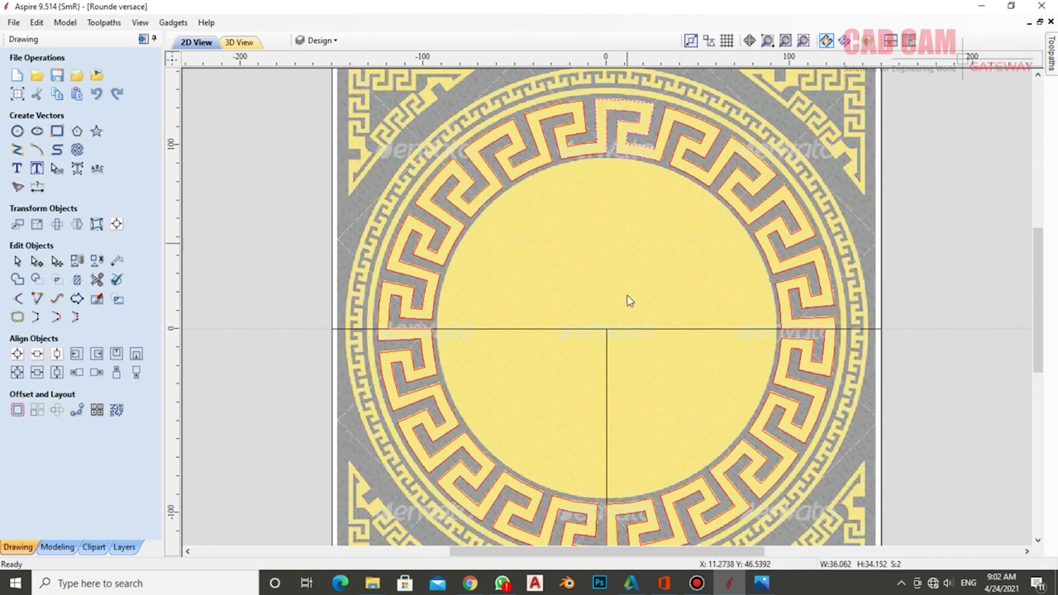
pyautogui.keyDown('shift'); pyautogui.click(593, 332); pyautogui.keyUp('shift')
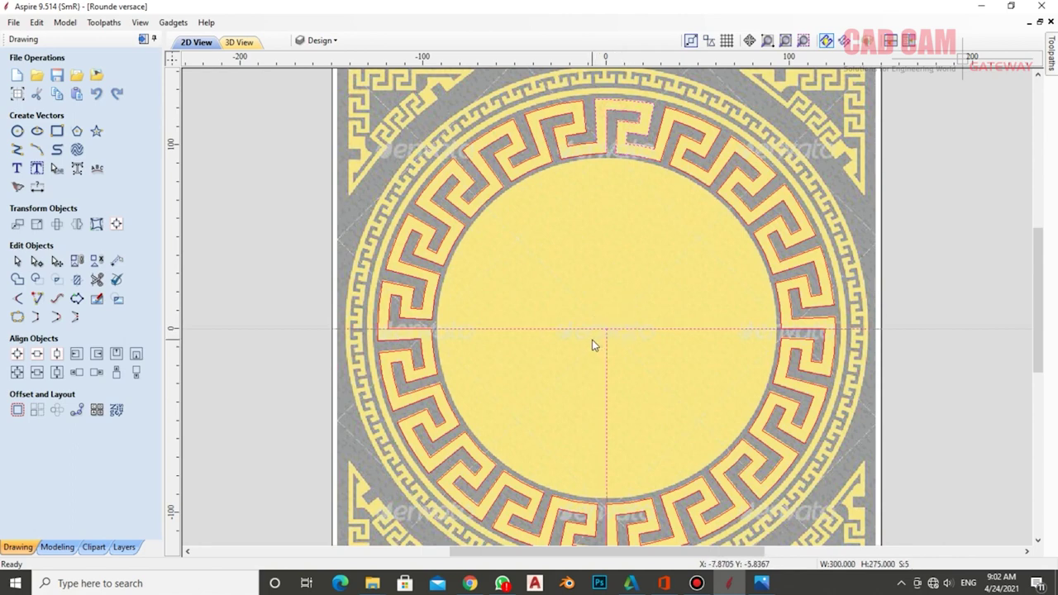